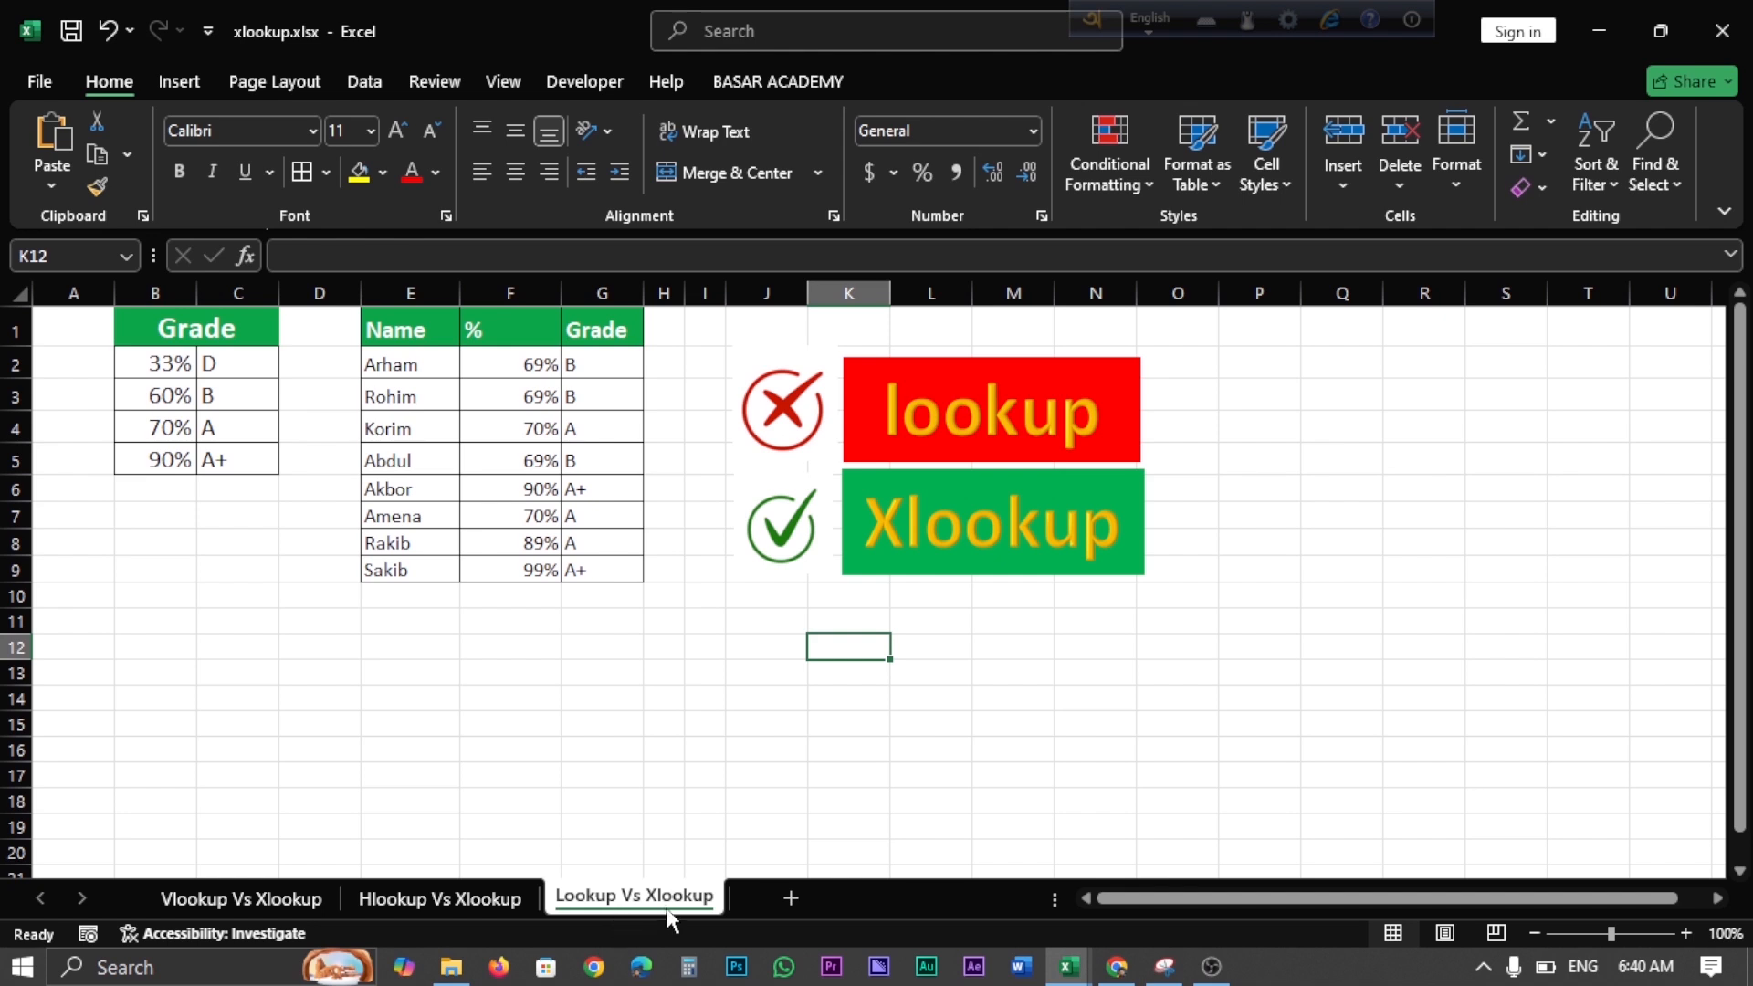
Clear the country results in E15 and H15 on the Vlookup Vs Xlookup sheet.
{"action": "left_click", "coordinate": [226, 896]}
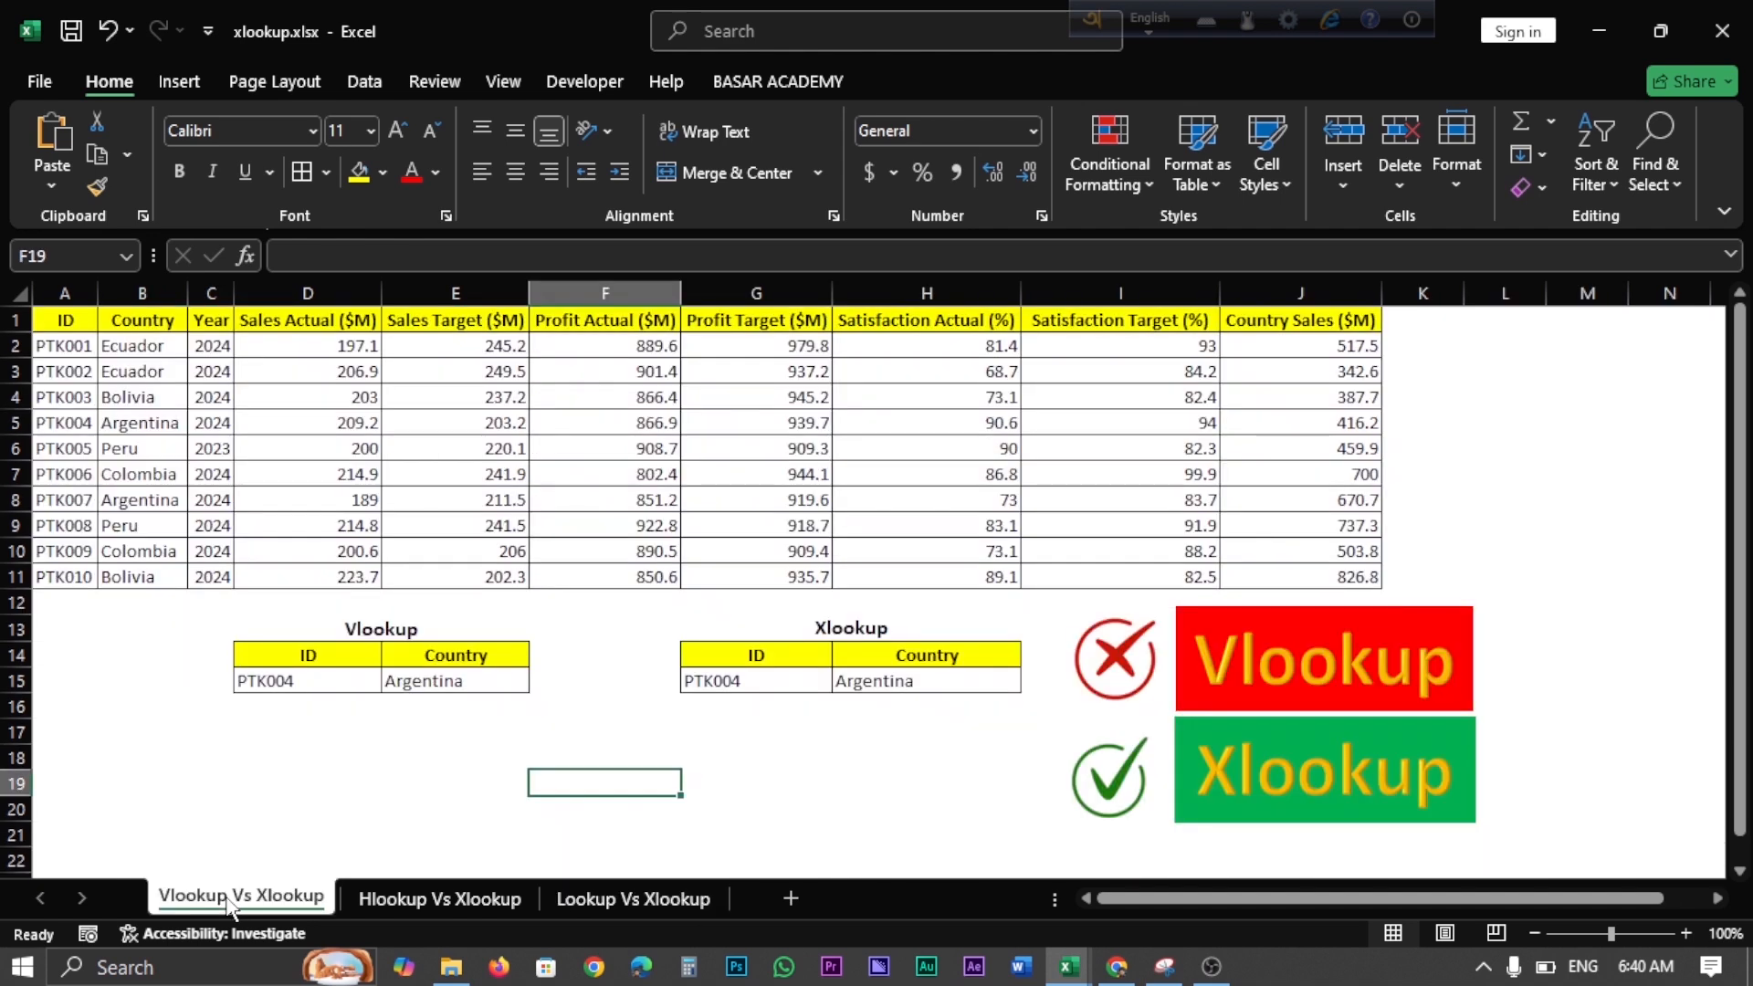
{"action": "left_click", "coordinate": [509, 741]}
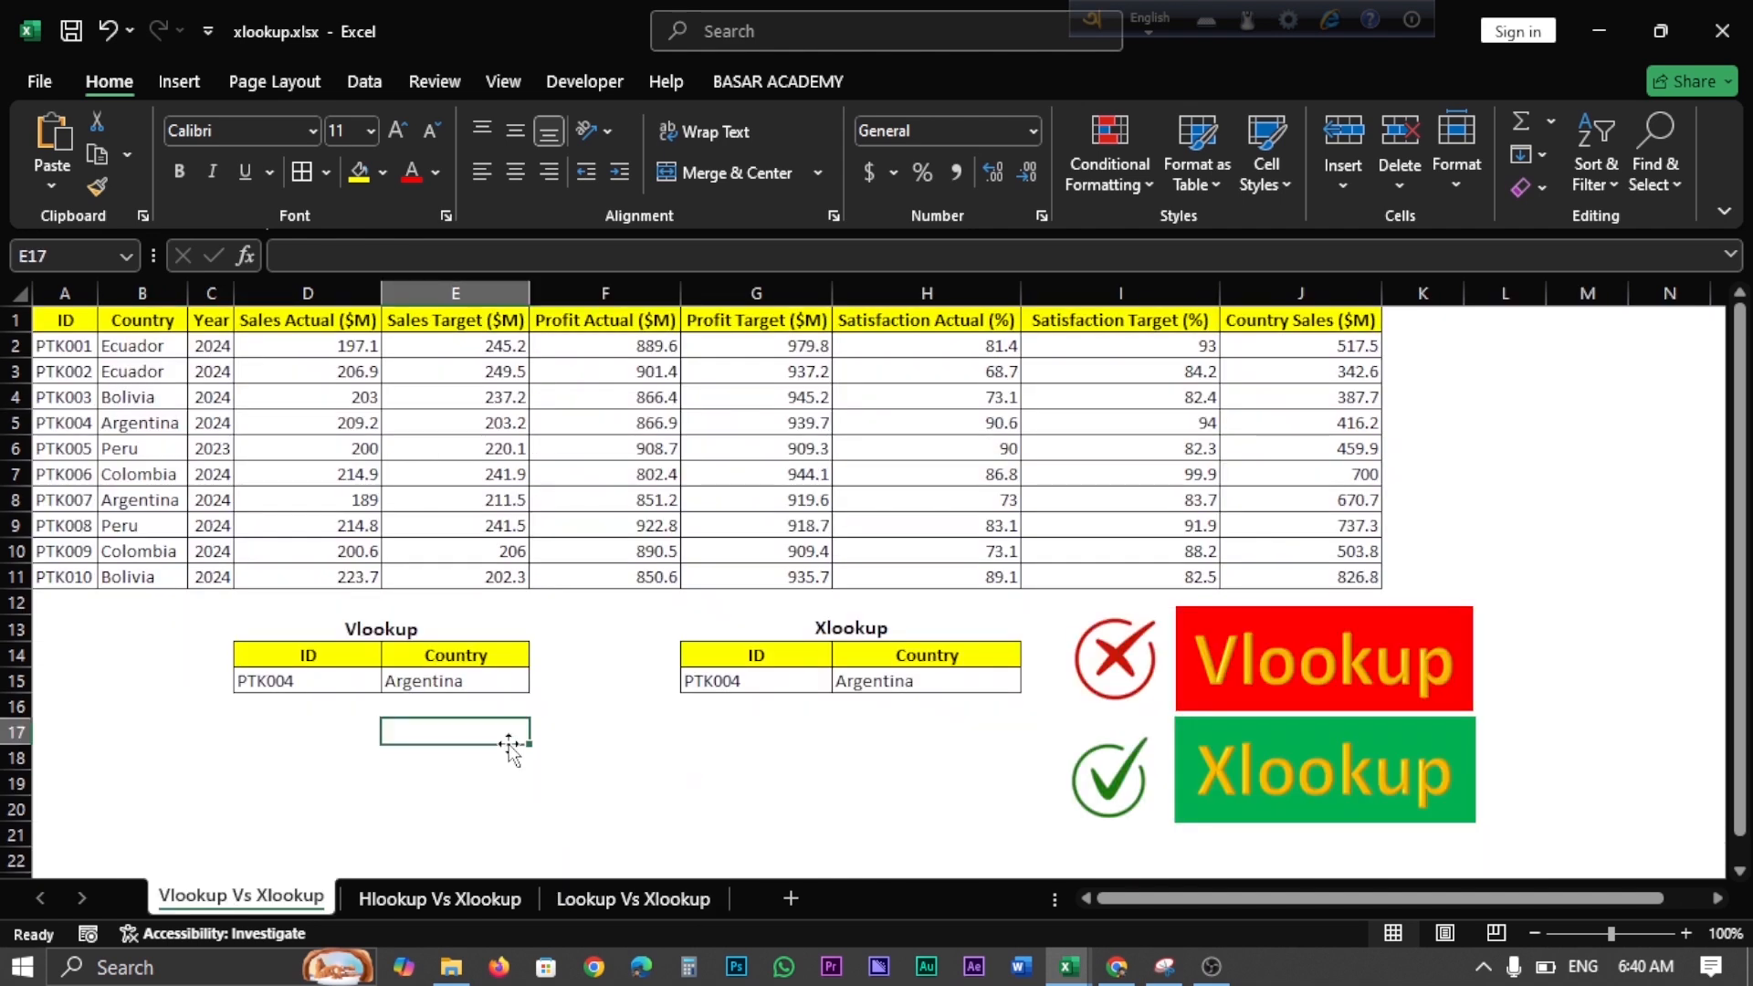
{"action": "left_click", "coordinate": [687, 750]}
{"action": "left_click", "coordinate": [475, 754]}
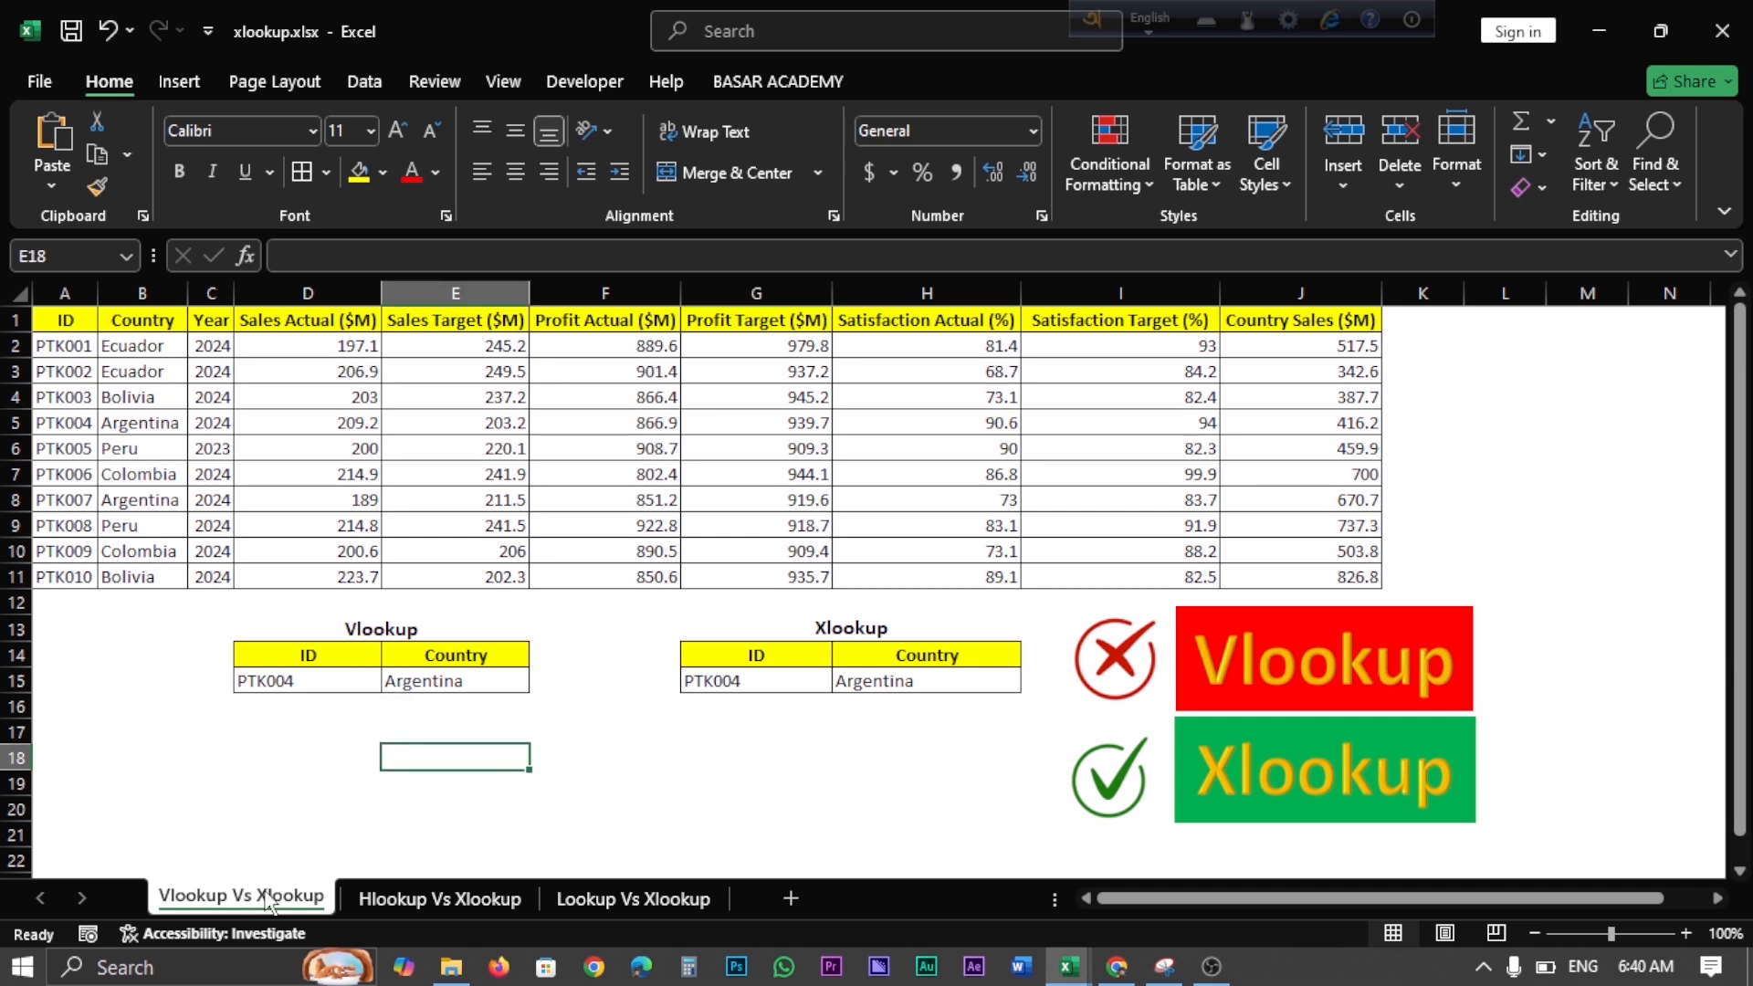
{"action": "left_click", "coordinate": [441, 680]}
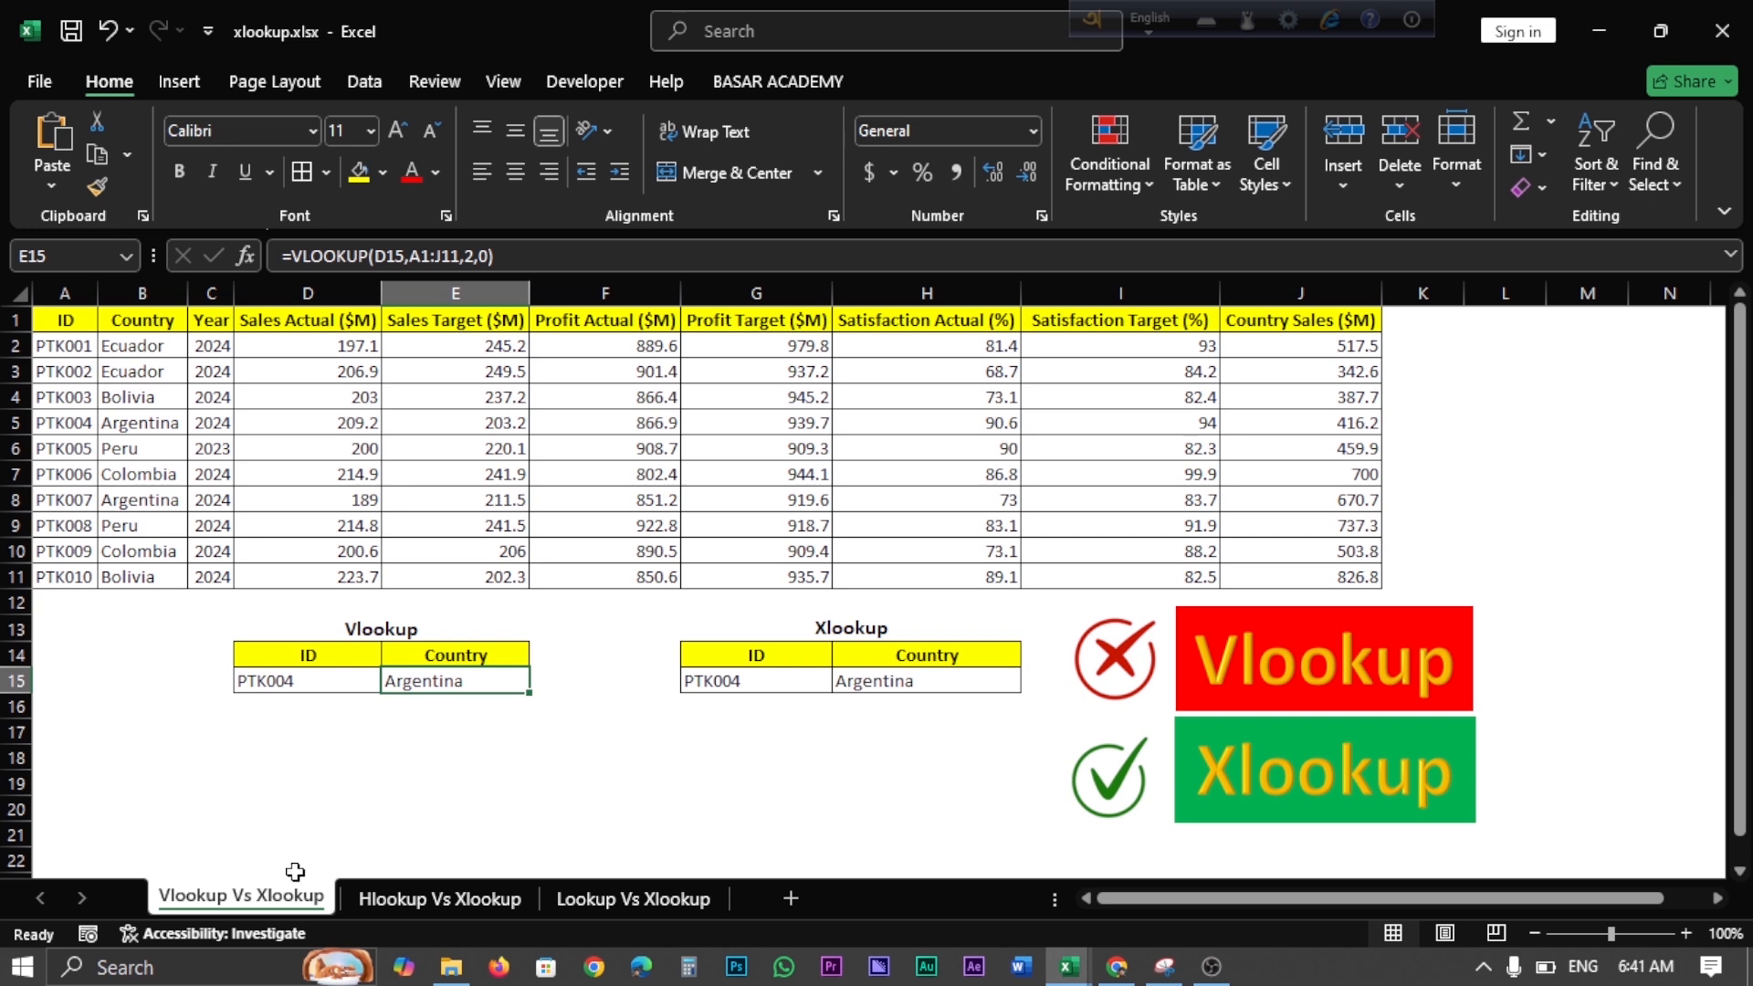
{"action": "left_click", "coordinate": [899, 682], "text": "ctrl"}
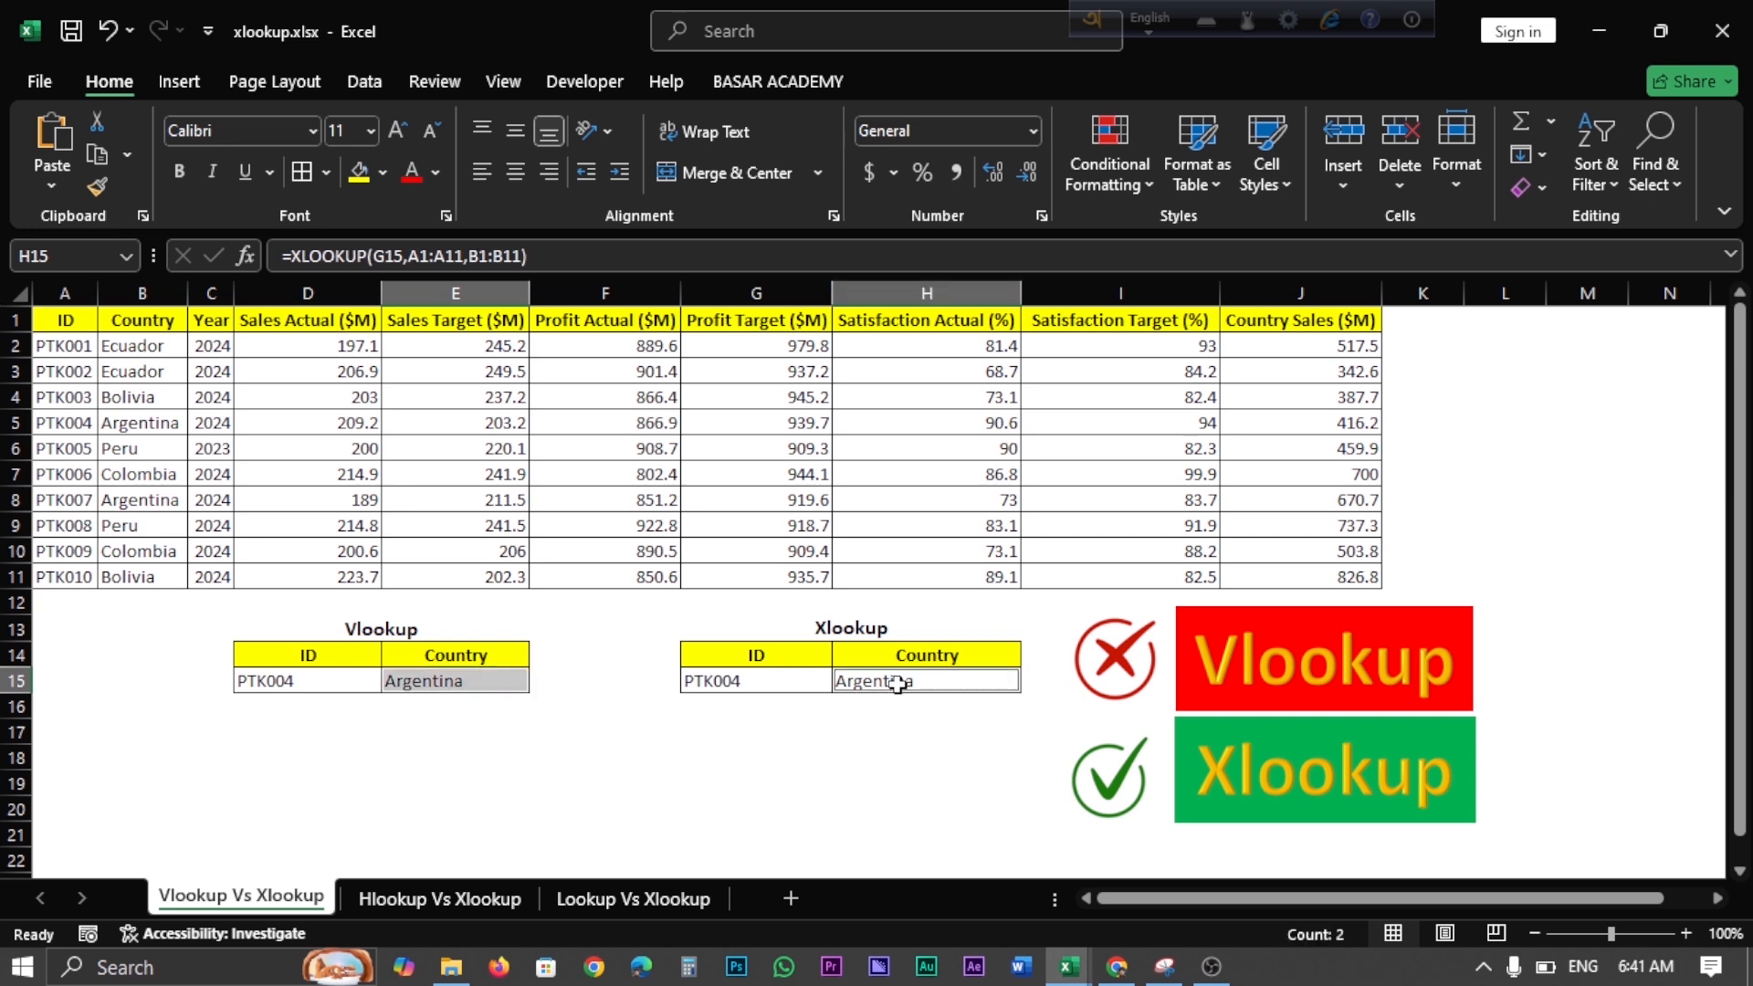
{"action": "key", "text": "Delete"}
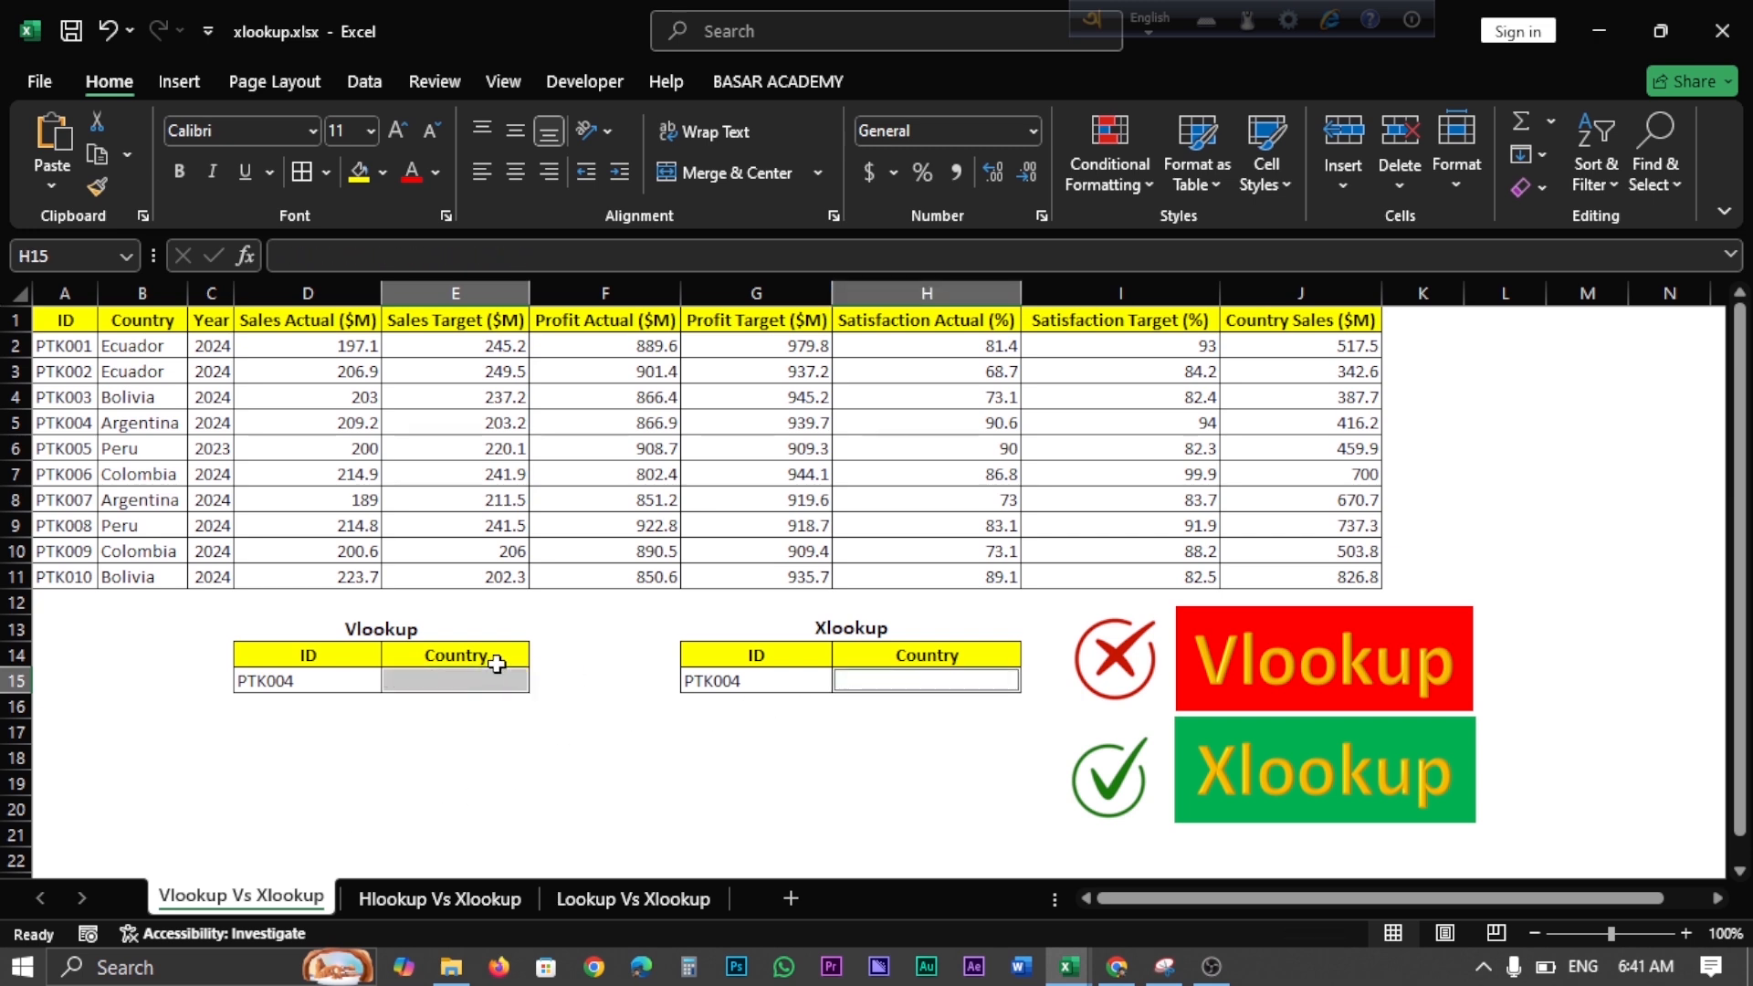
Enter =VLOOKUP(D15,A1:J11,2,0) in E15 to return the country for the ID in D15 with an exact match.
{"action": "left_click", "coordinate": [458, 676]}
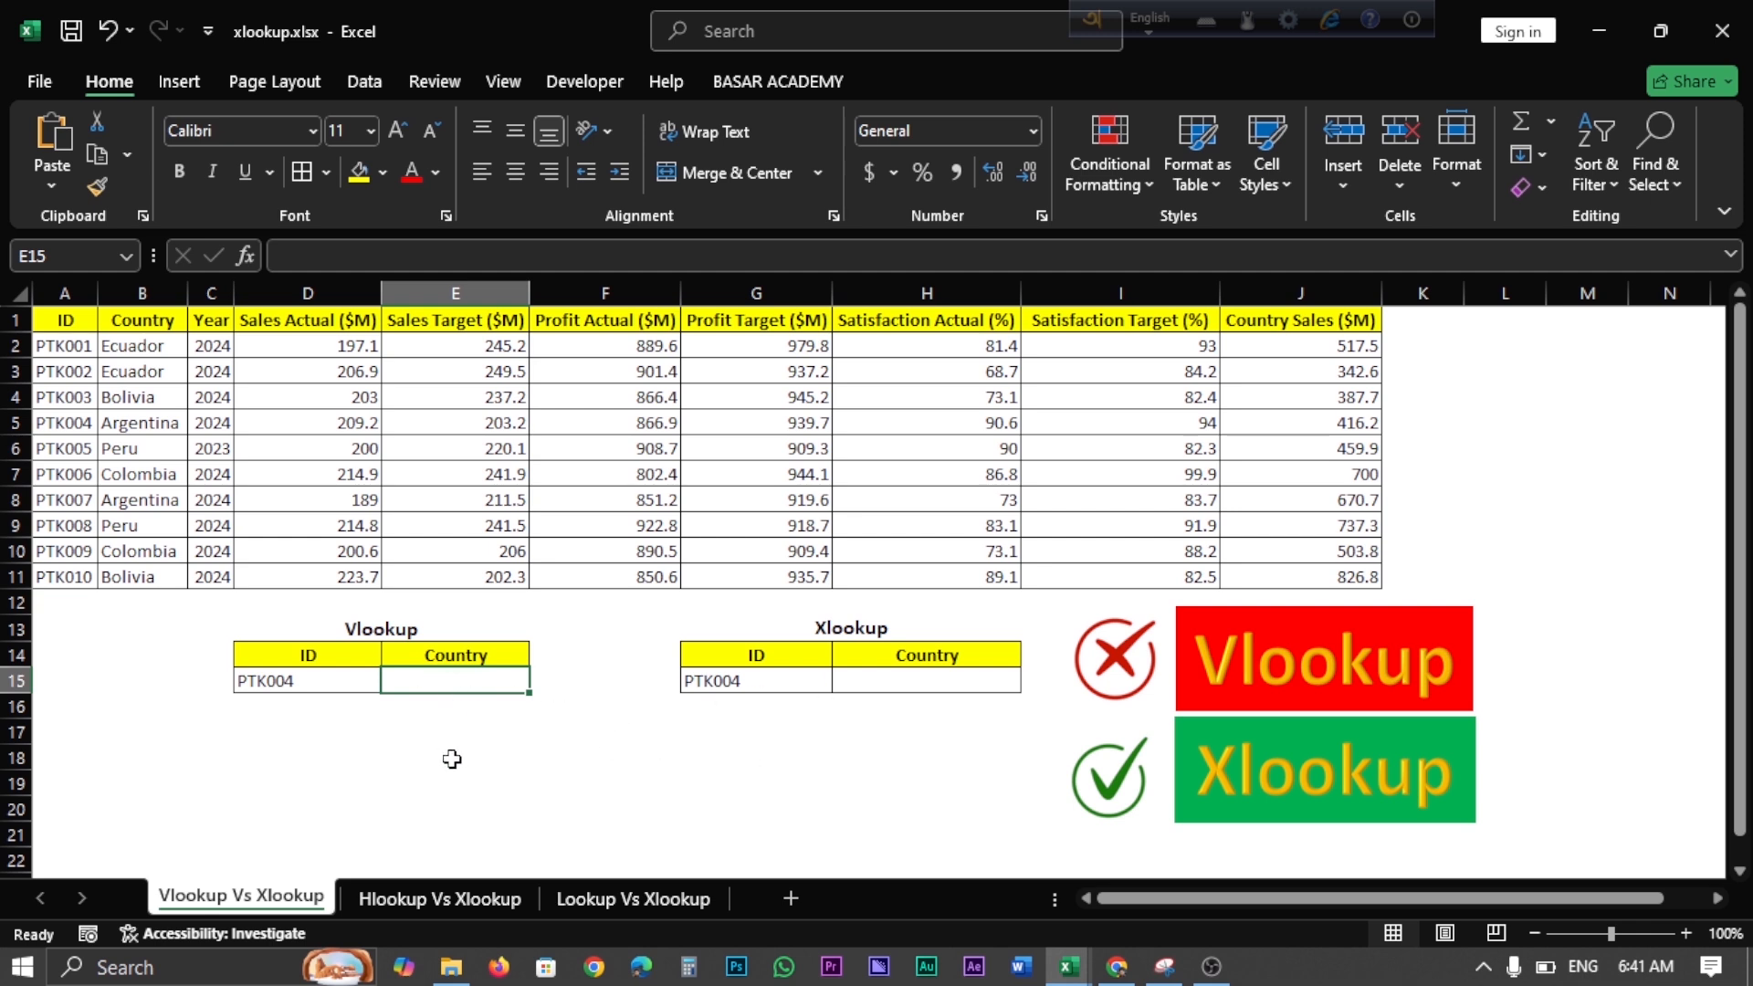
{"action": "type", "text": "=vl"}
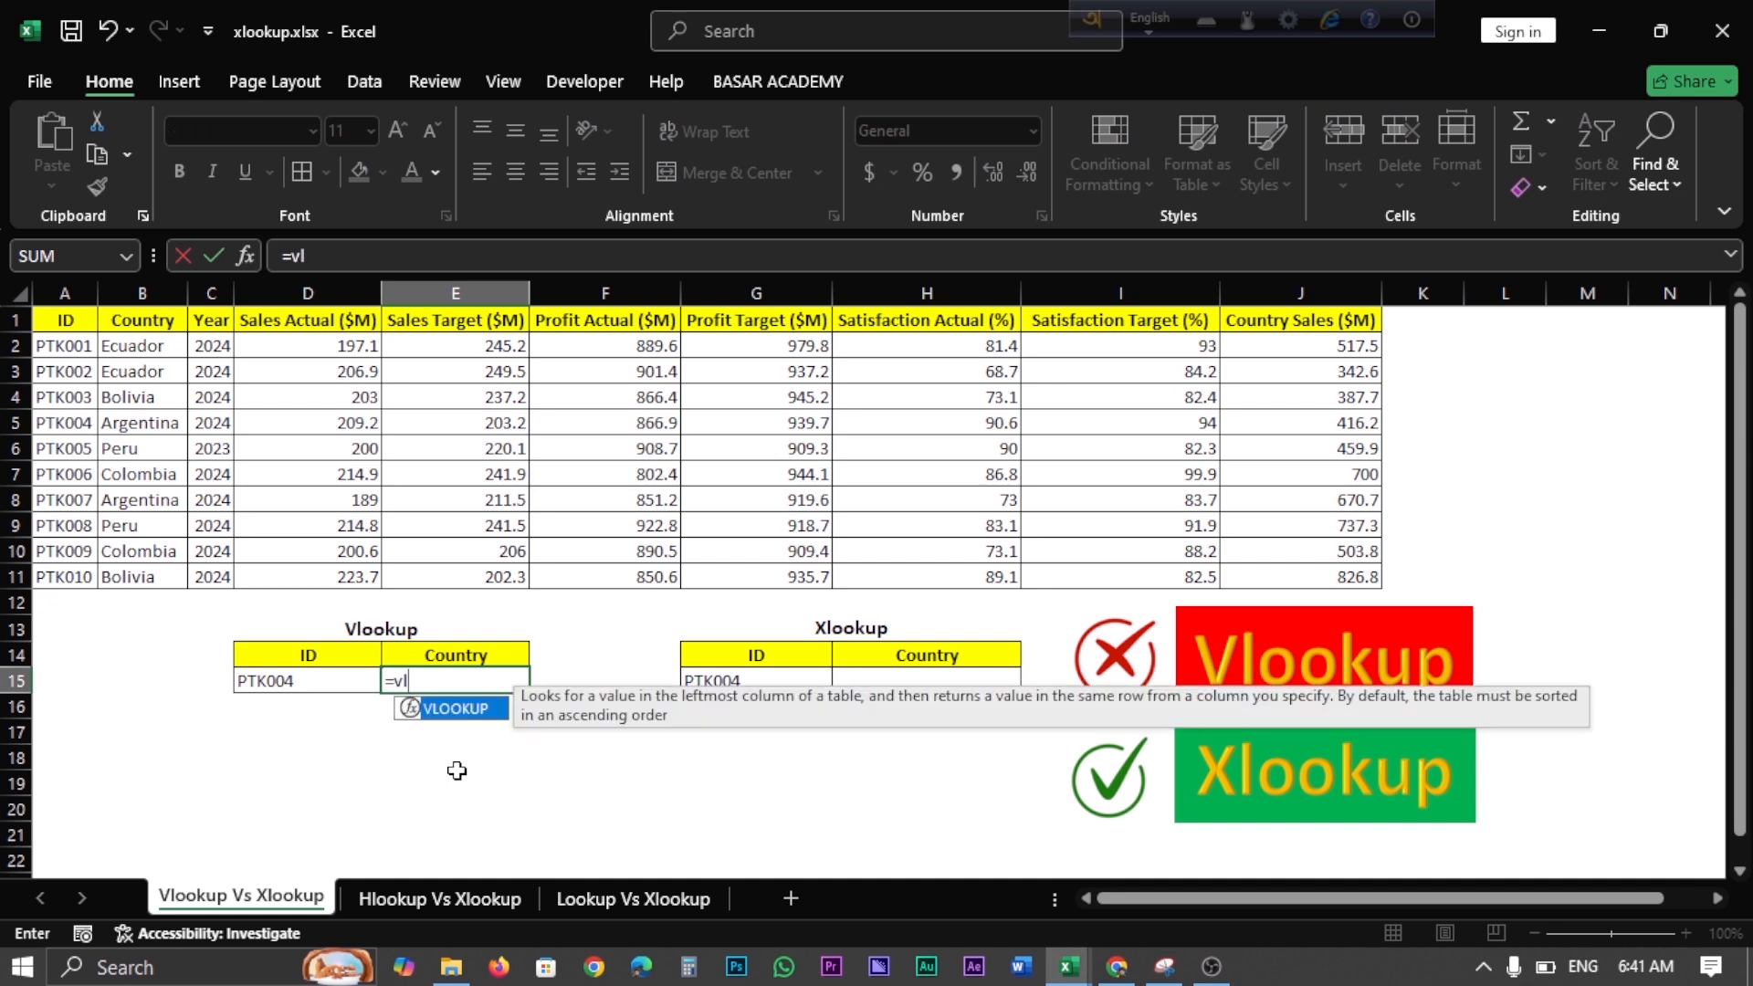
{"action": "key", "text": "Tab"}
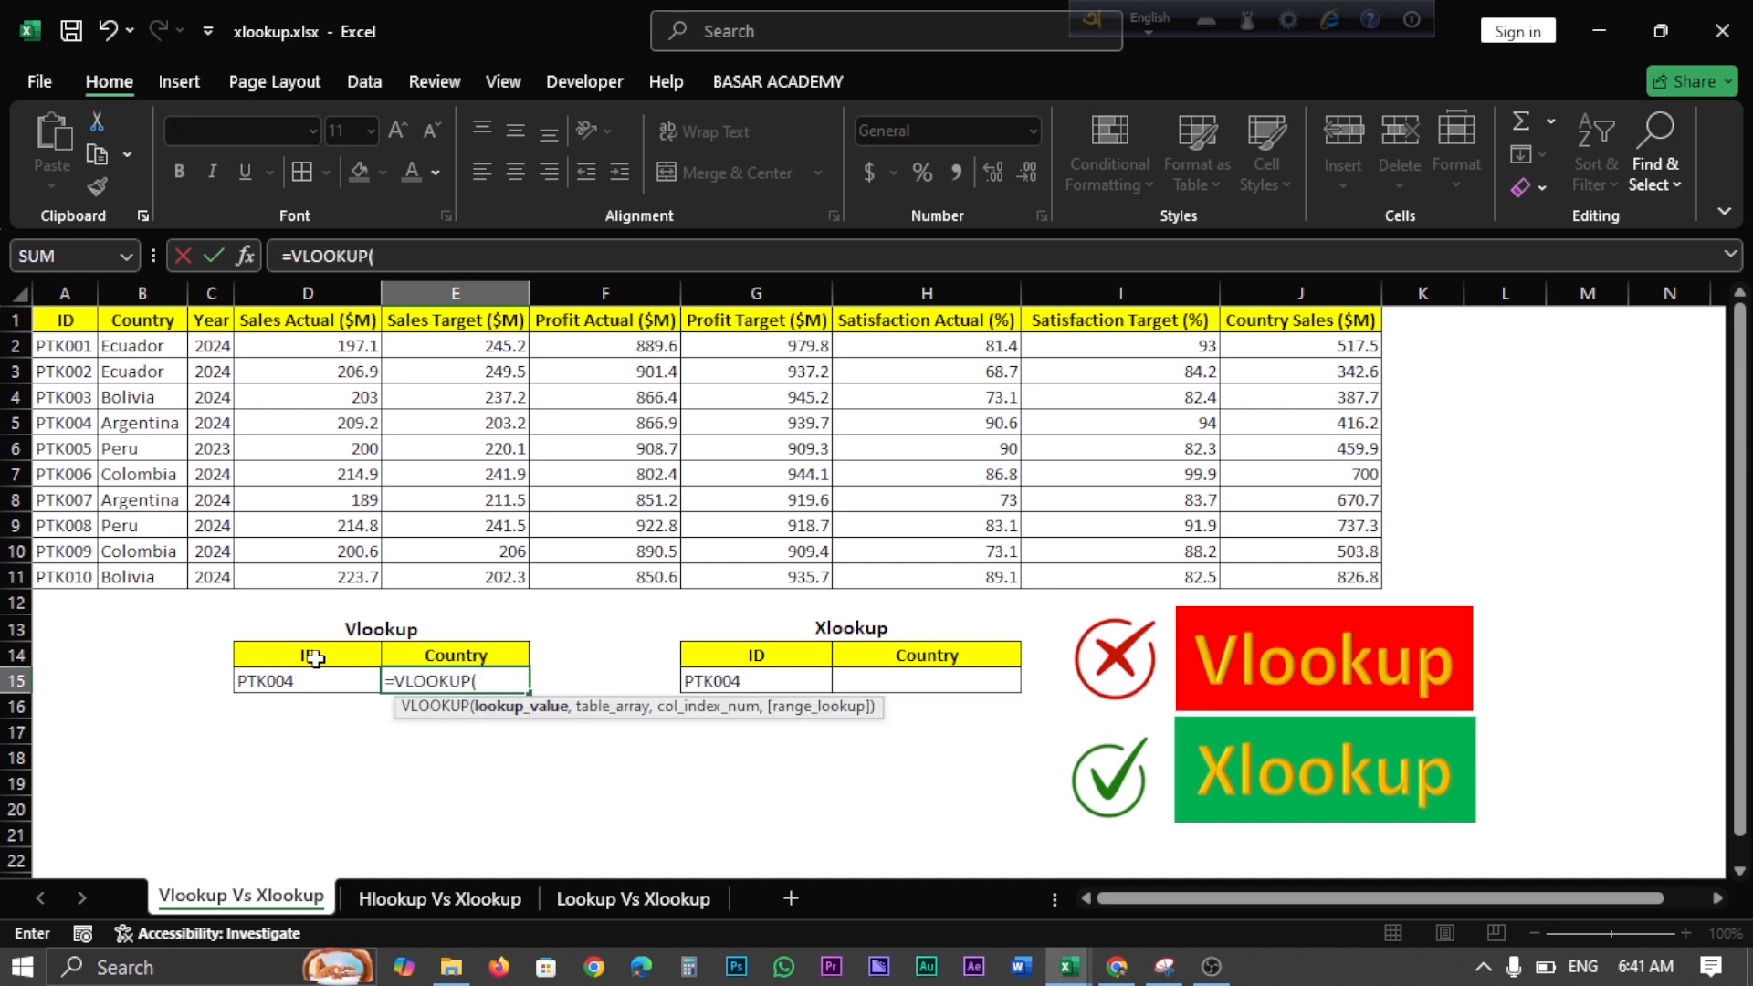
{"action": "left_click", "coordinate": [282, 680]}
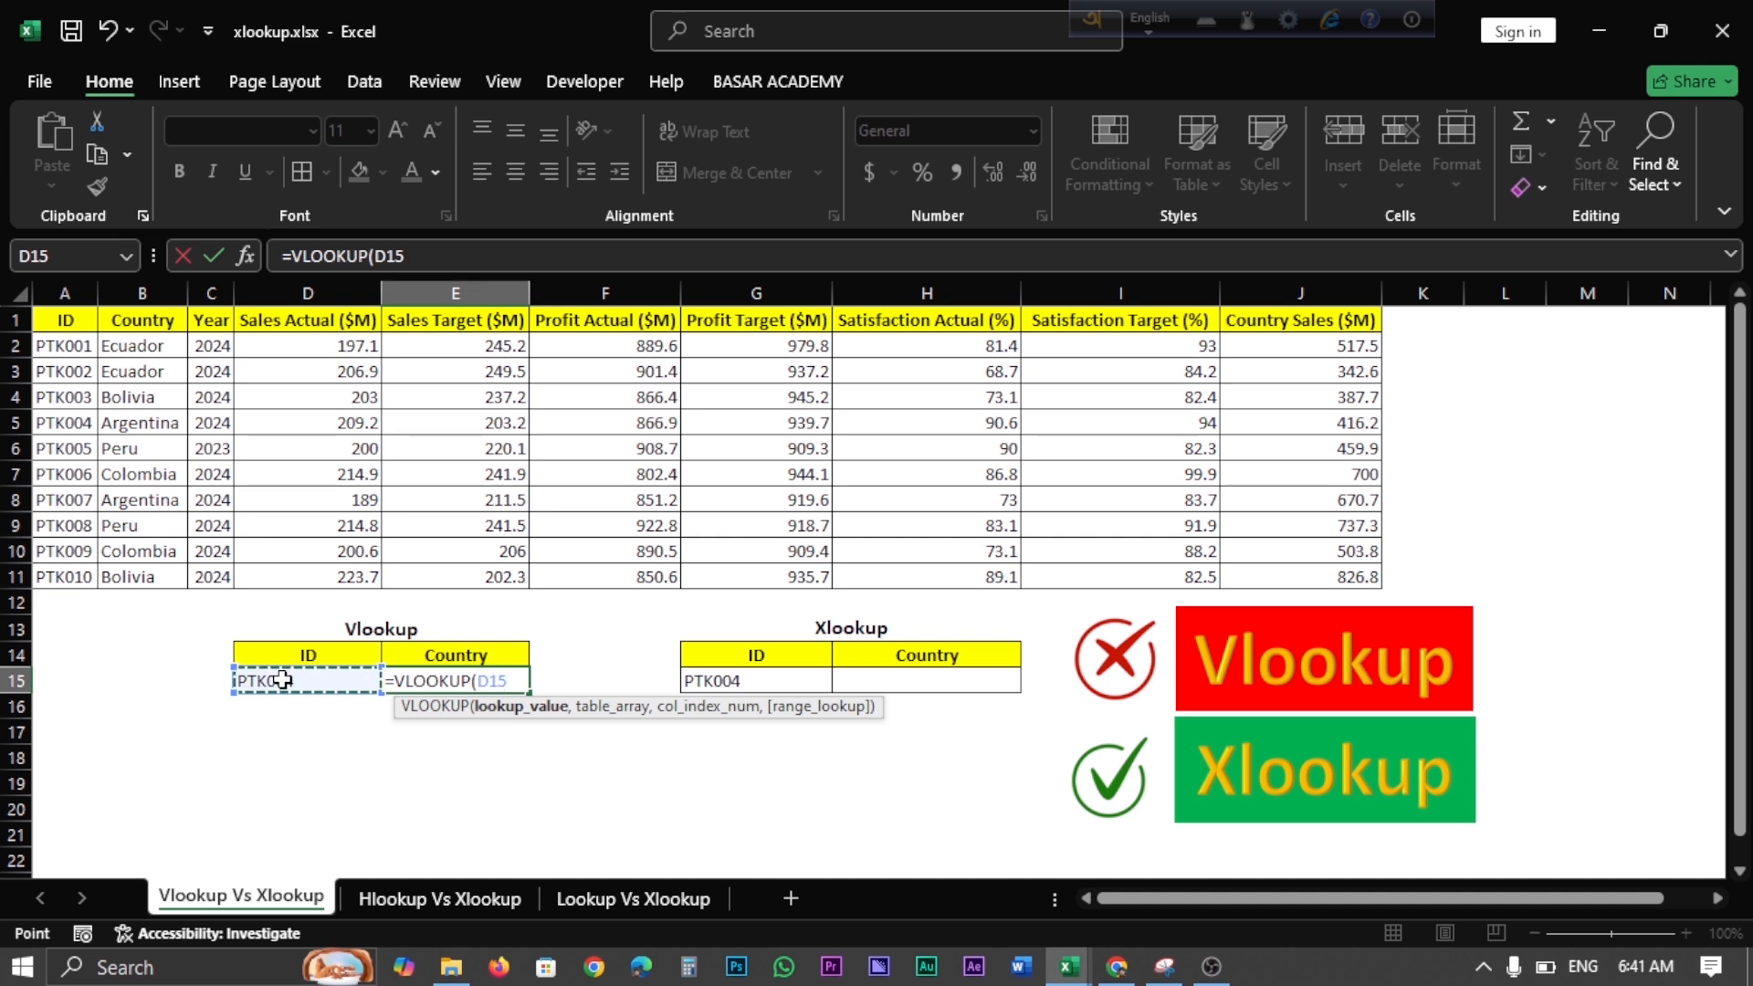
{"action": "type", "text": ","}
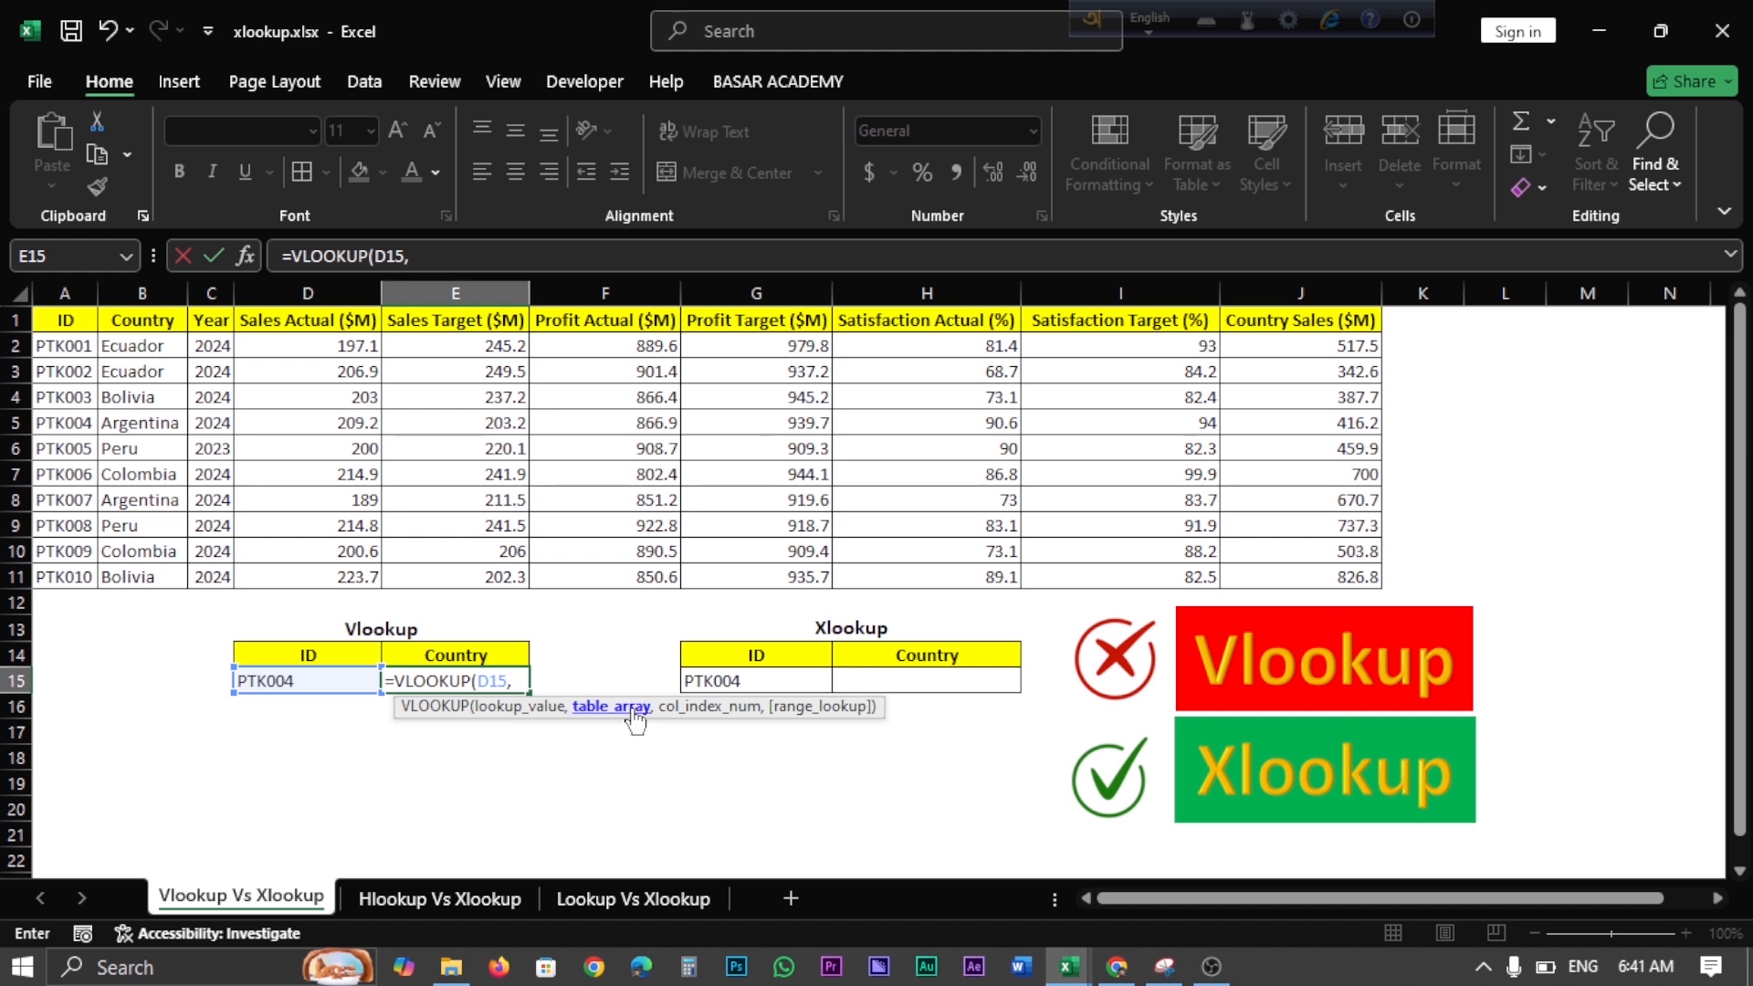
{"action": "left_click_drag", "start_coordinate": [64, 324], "coordinate": [1287, 589]}
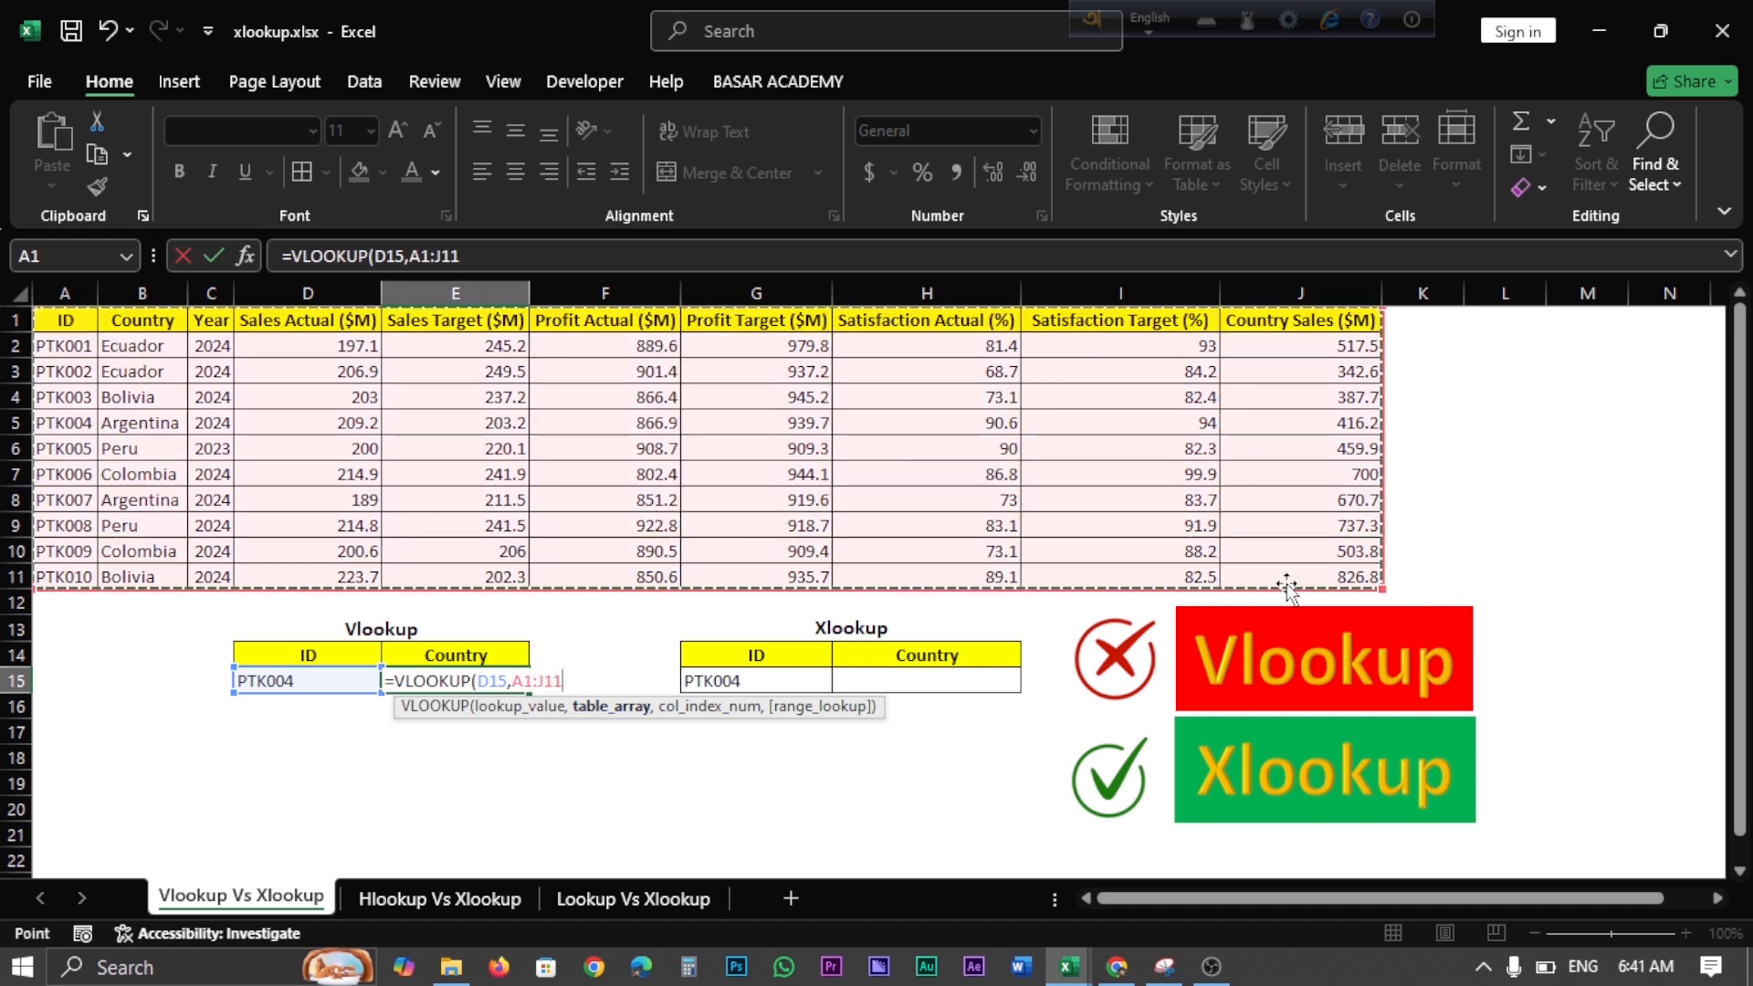
{"action": "type", "text": ",2"}
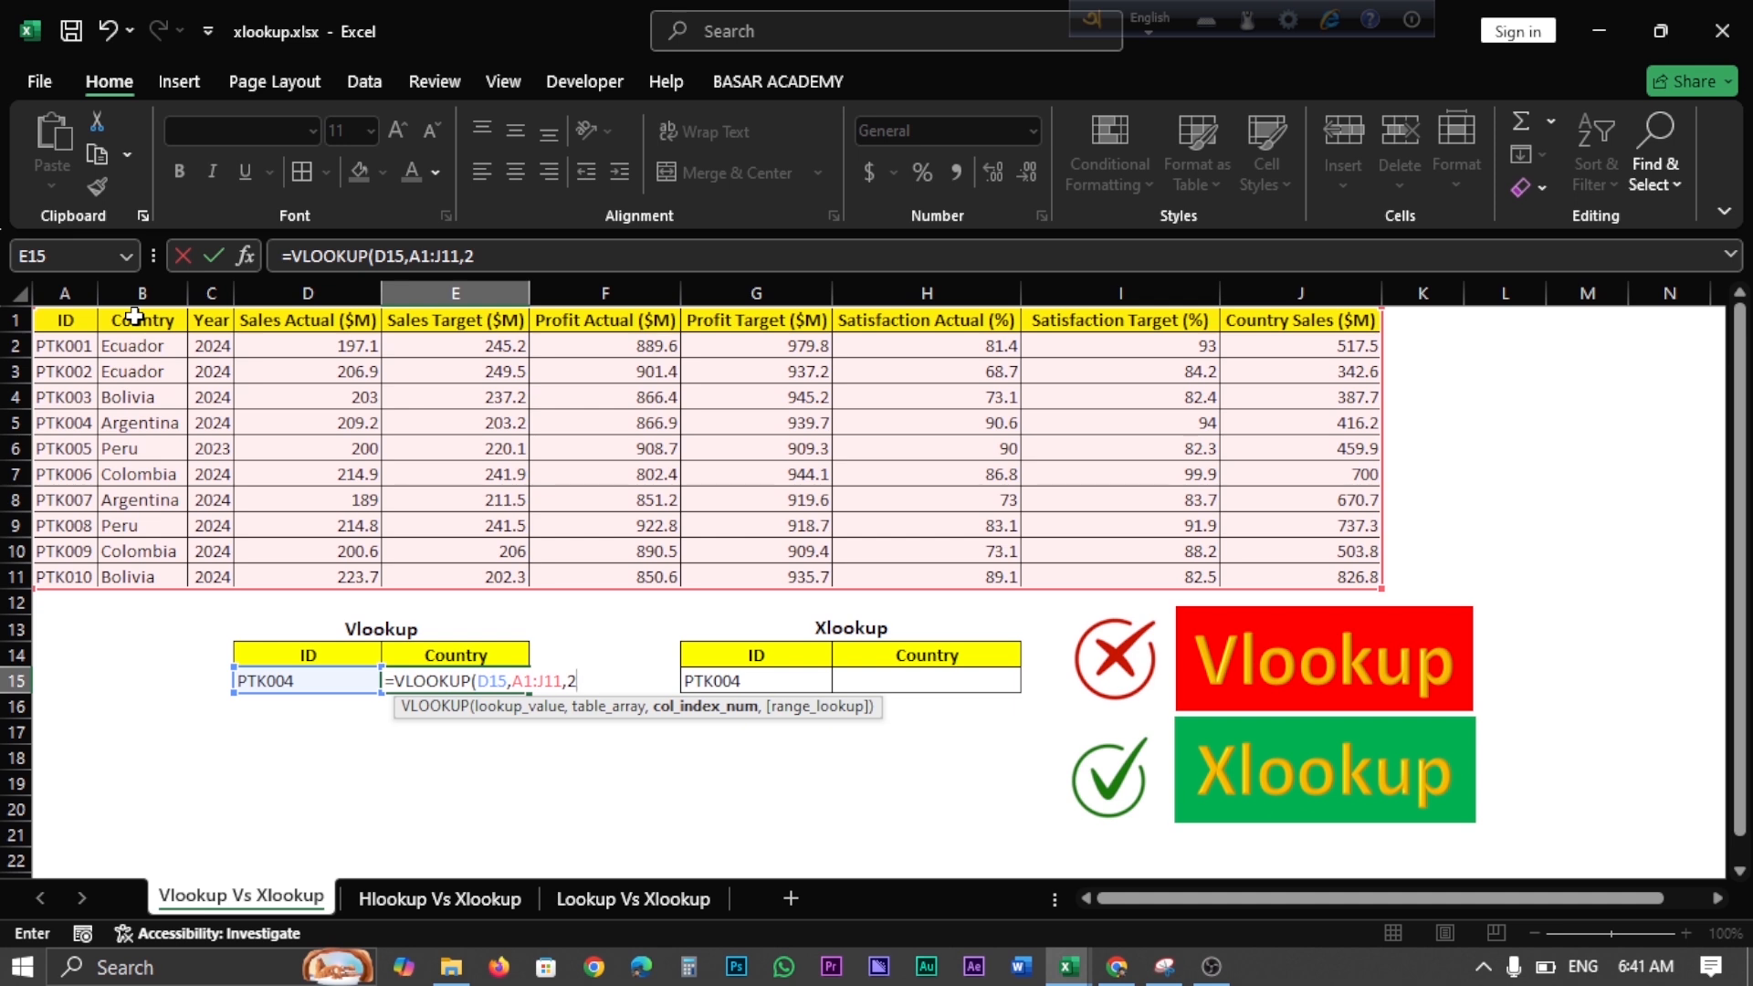
{"action": "type", "text": ","}
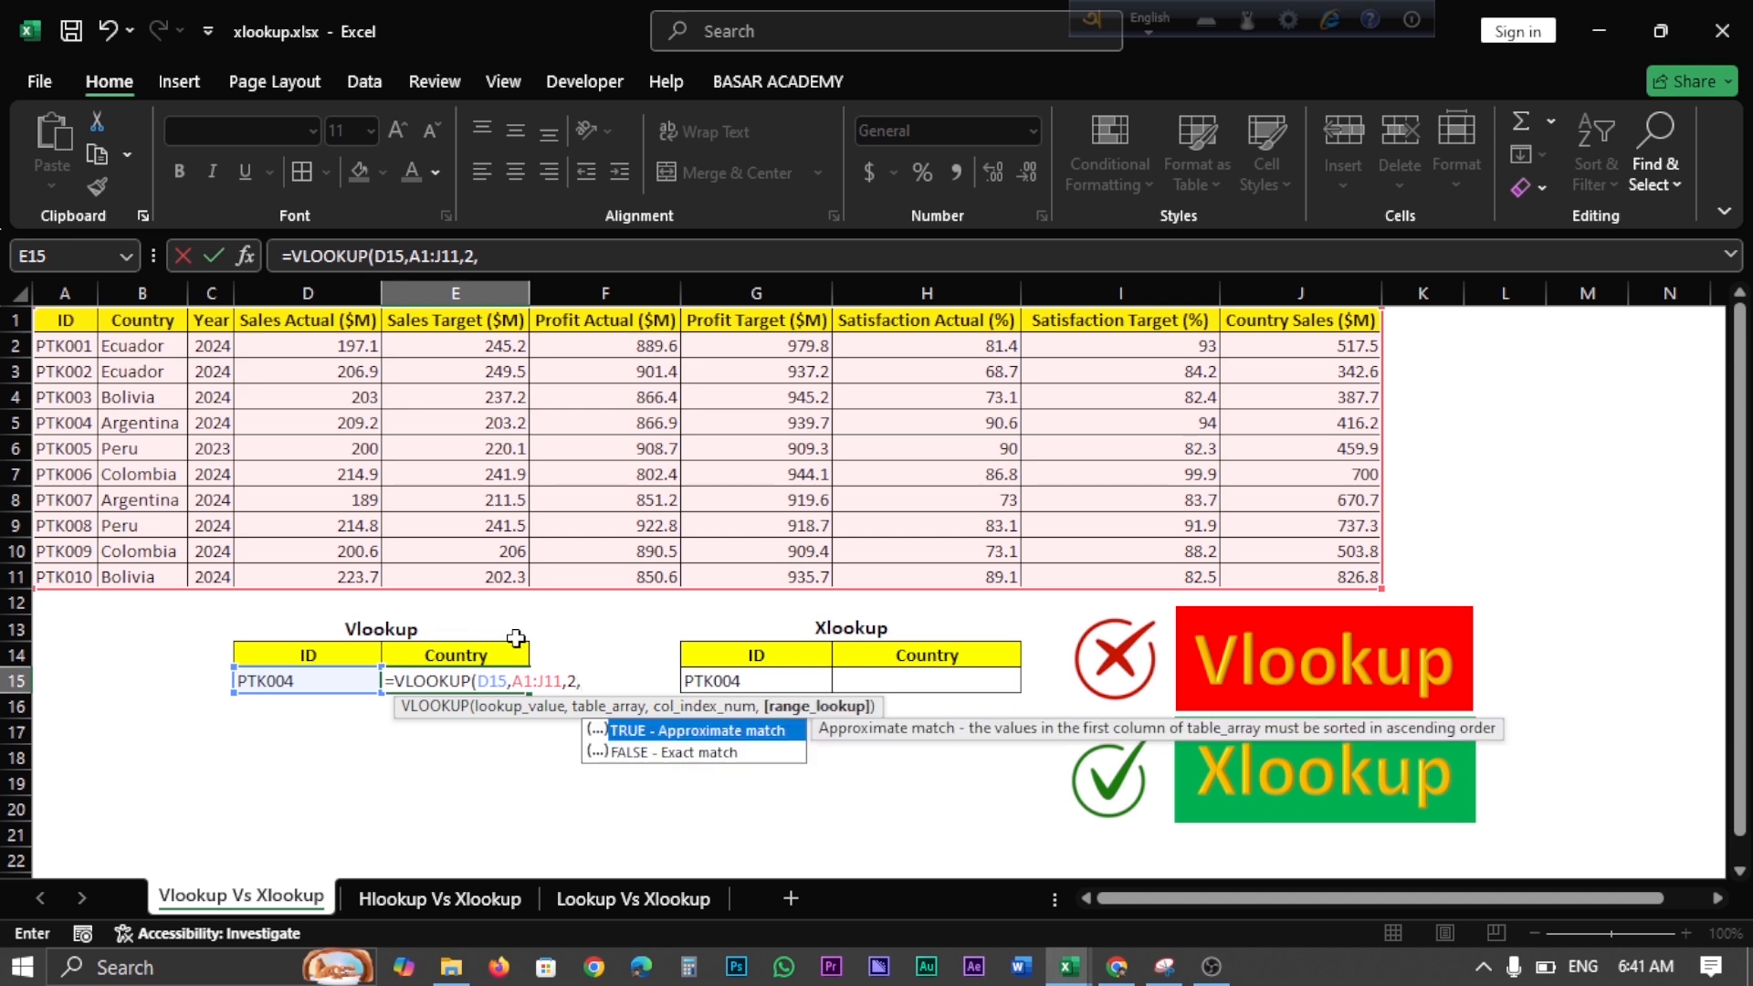
{"action": "left_click", "coordinate": [506, 258]}
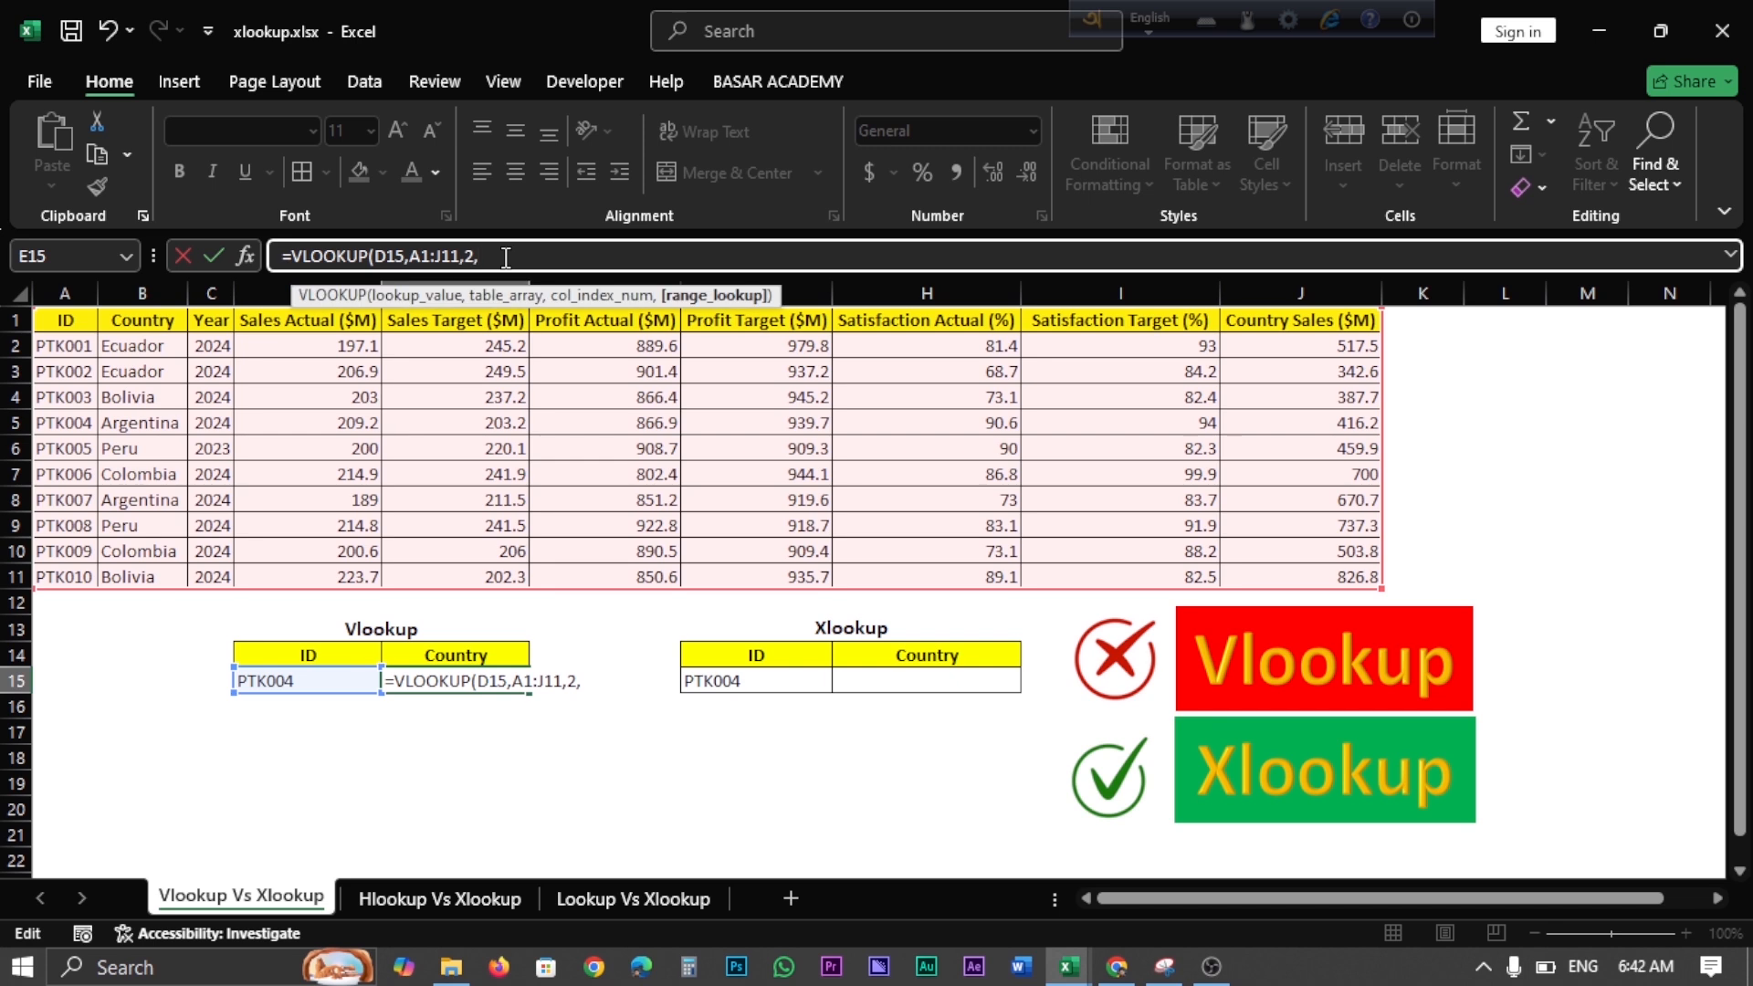
{"action": "type", "text": "0"}
{"action": "key", "text": "Return"}
{"action": "left_click", "coordinate": [292, 698]}
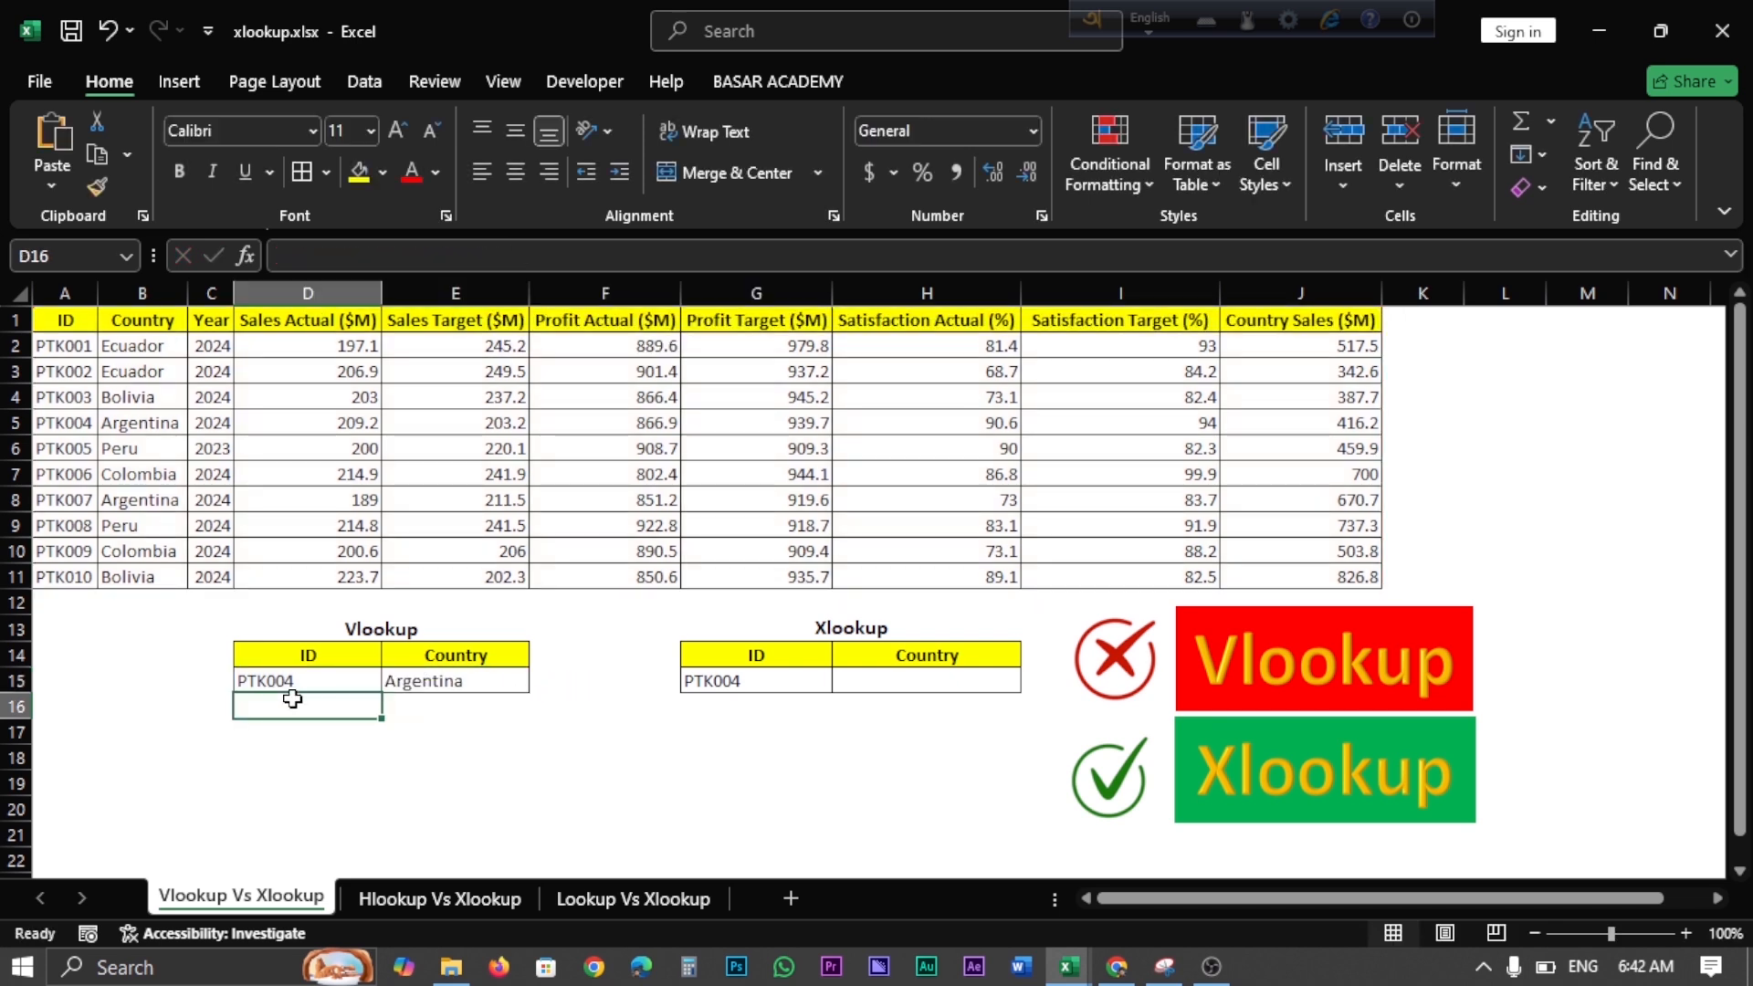
{"action": "left_click", "coordinate": [424, 704]}
{"action": "left_click", "coordinate": [344, 678]}
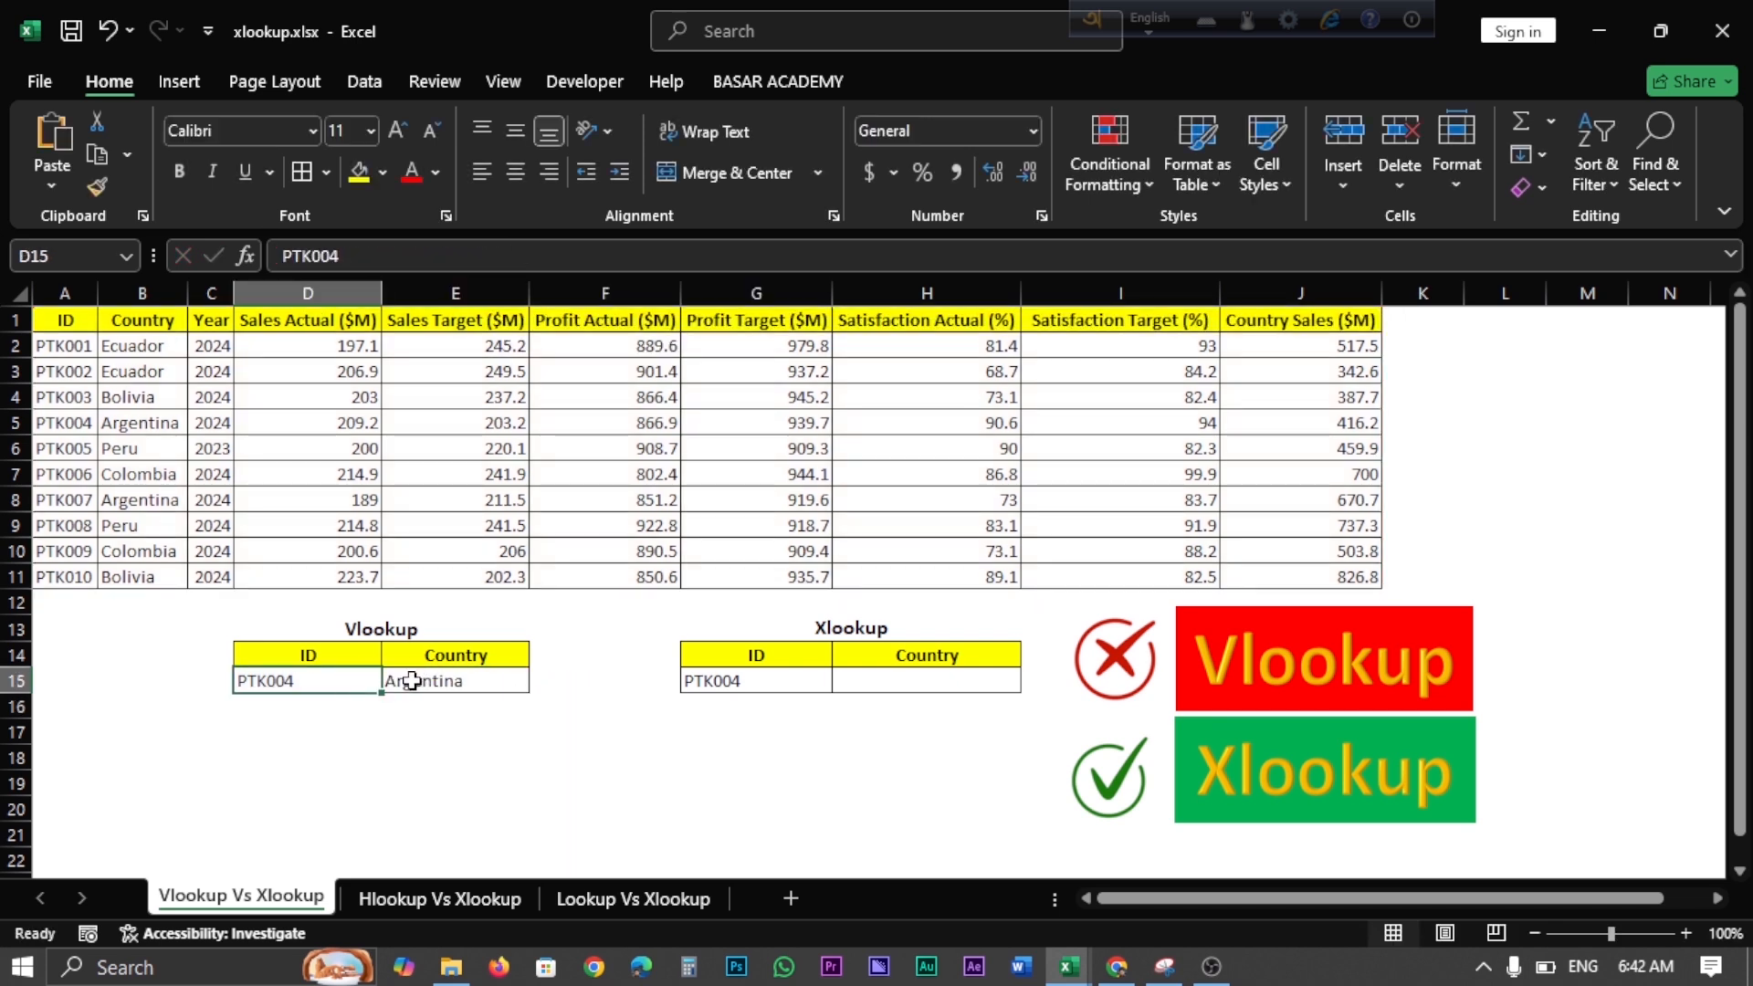
{"action": "left_click", "coordinate": [420, 681]}
Enter =XLOOKUP(G15,A1:A11,B1:B11) in H15 to return the country for the ID in G15.
{"action": "left_click", "coordinate": [877, 682]}
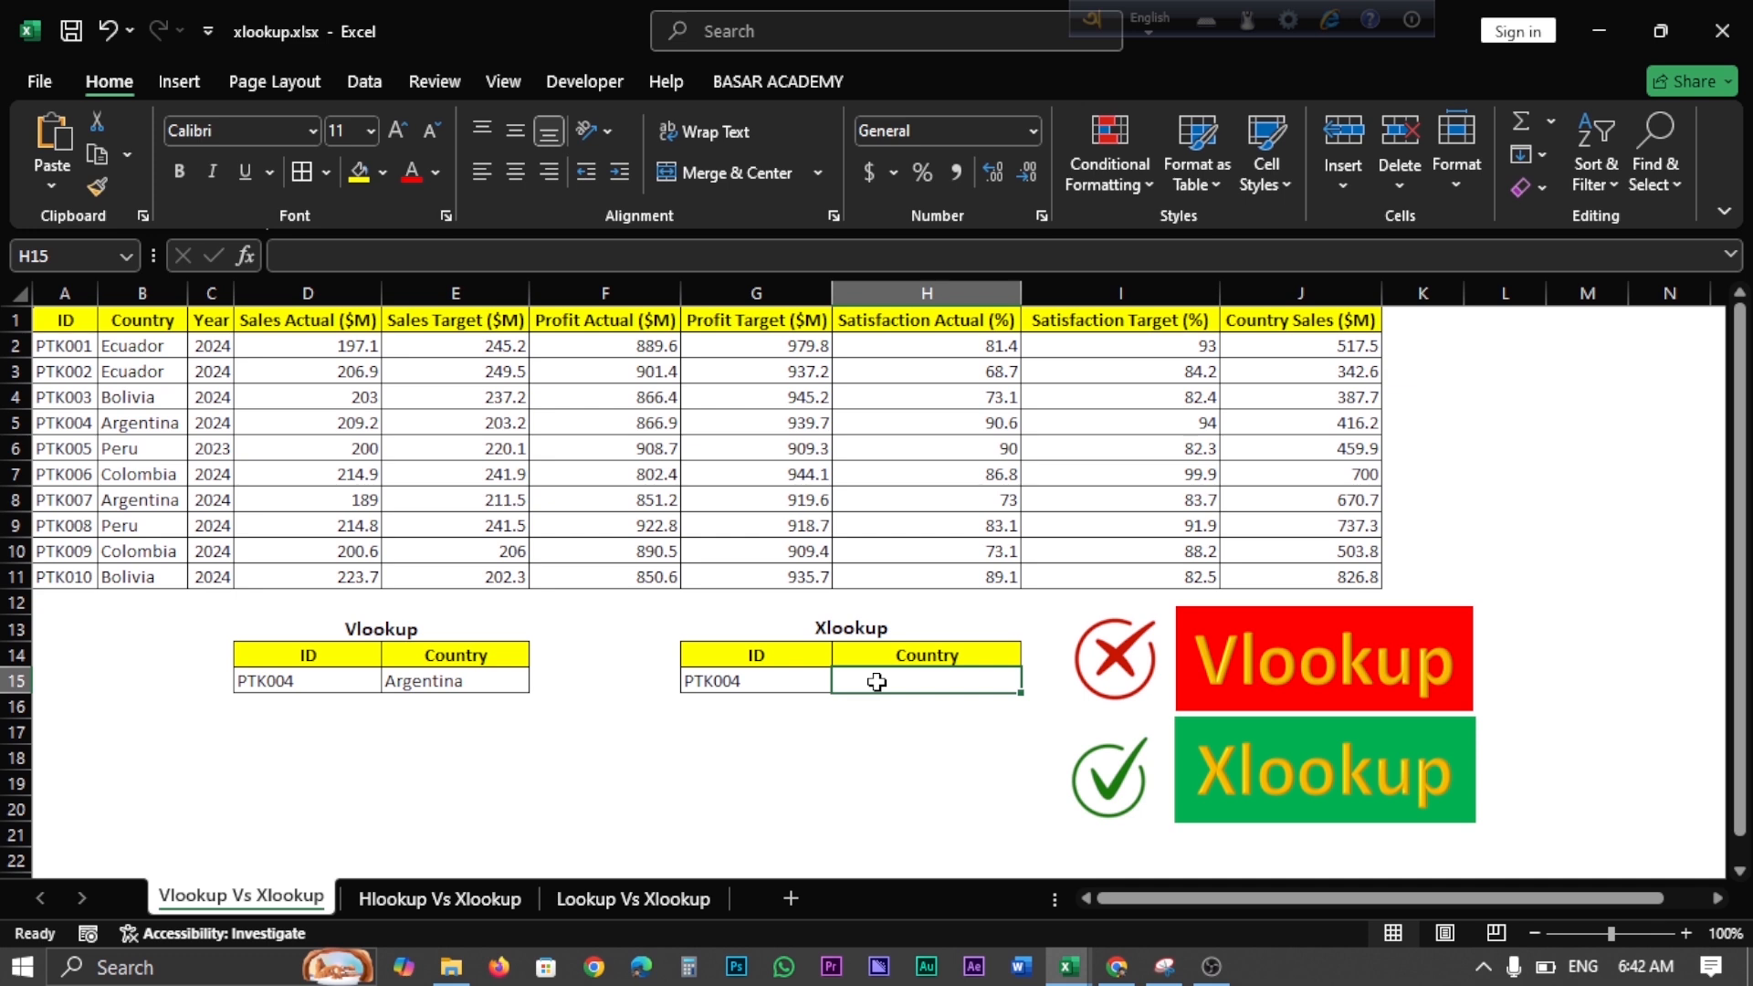
{"action": "type", "text": "=xl"}
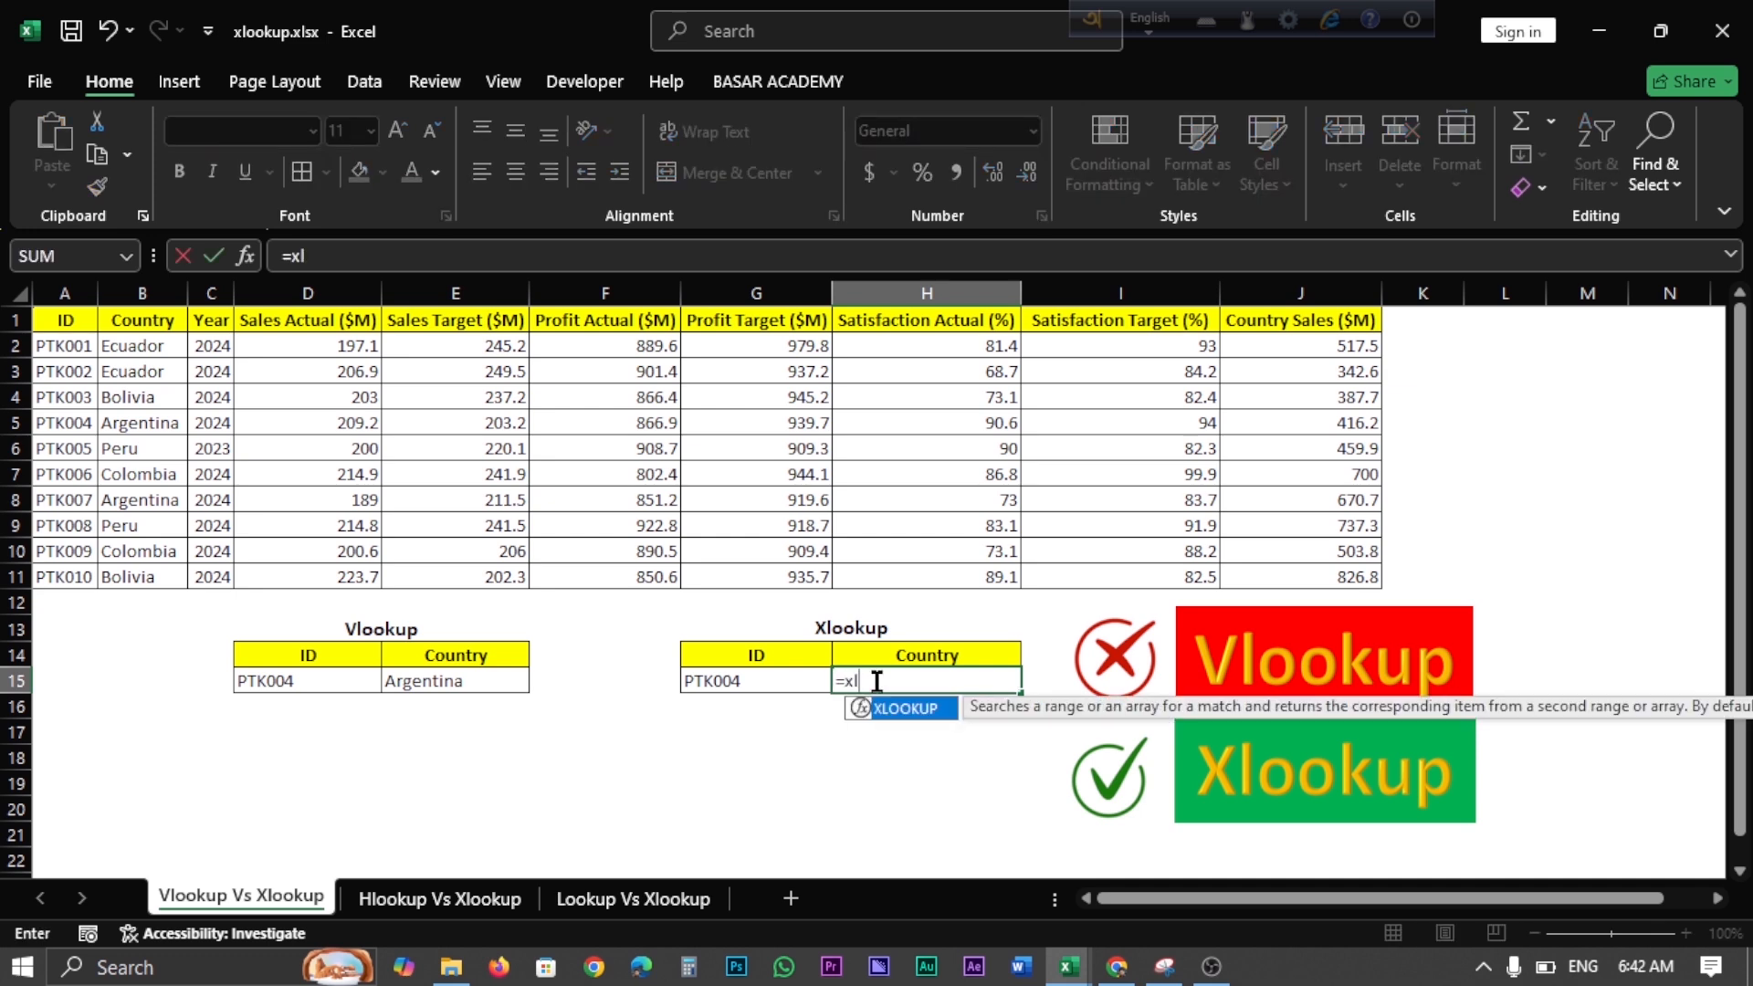
{"action": "key", "text": "Tab"}
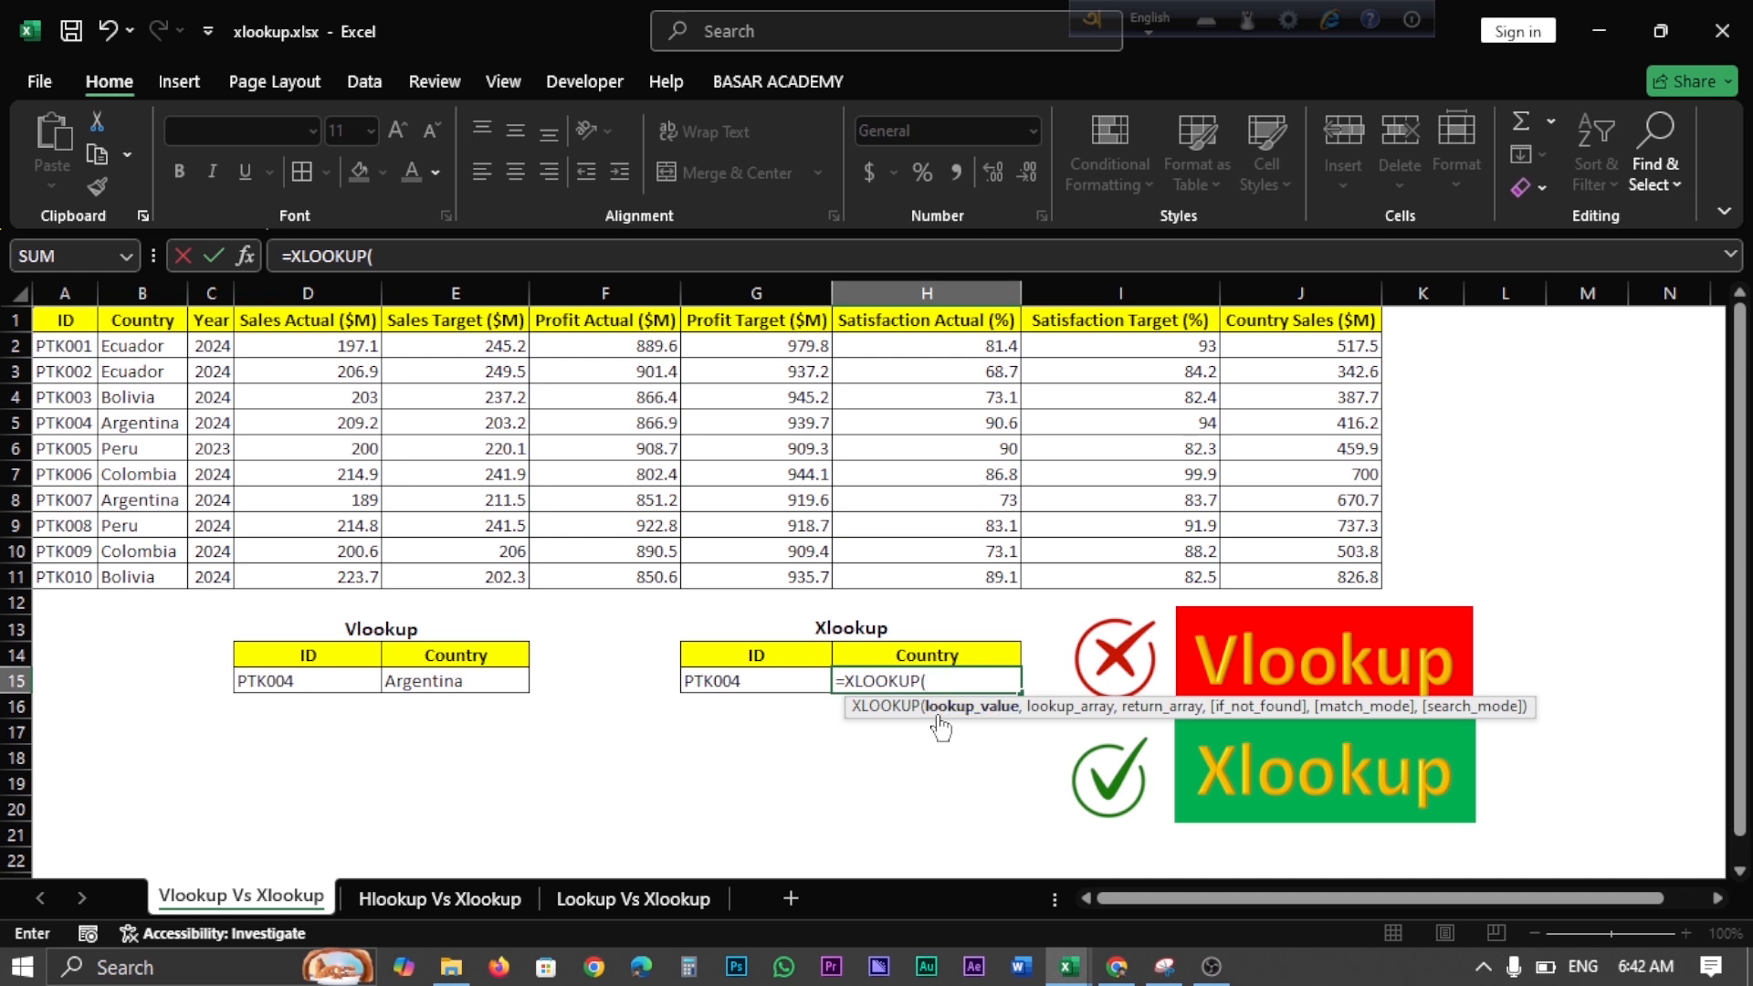
{"action": "left_click", "coordinate": [745, 680]}
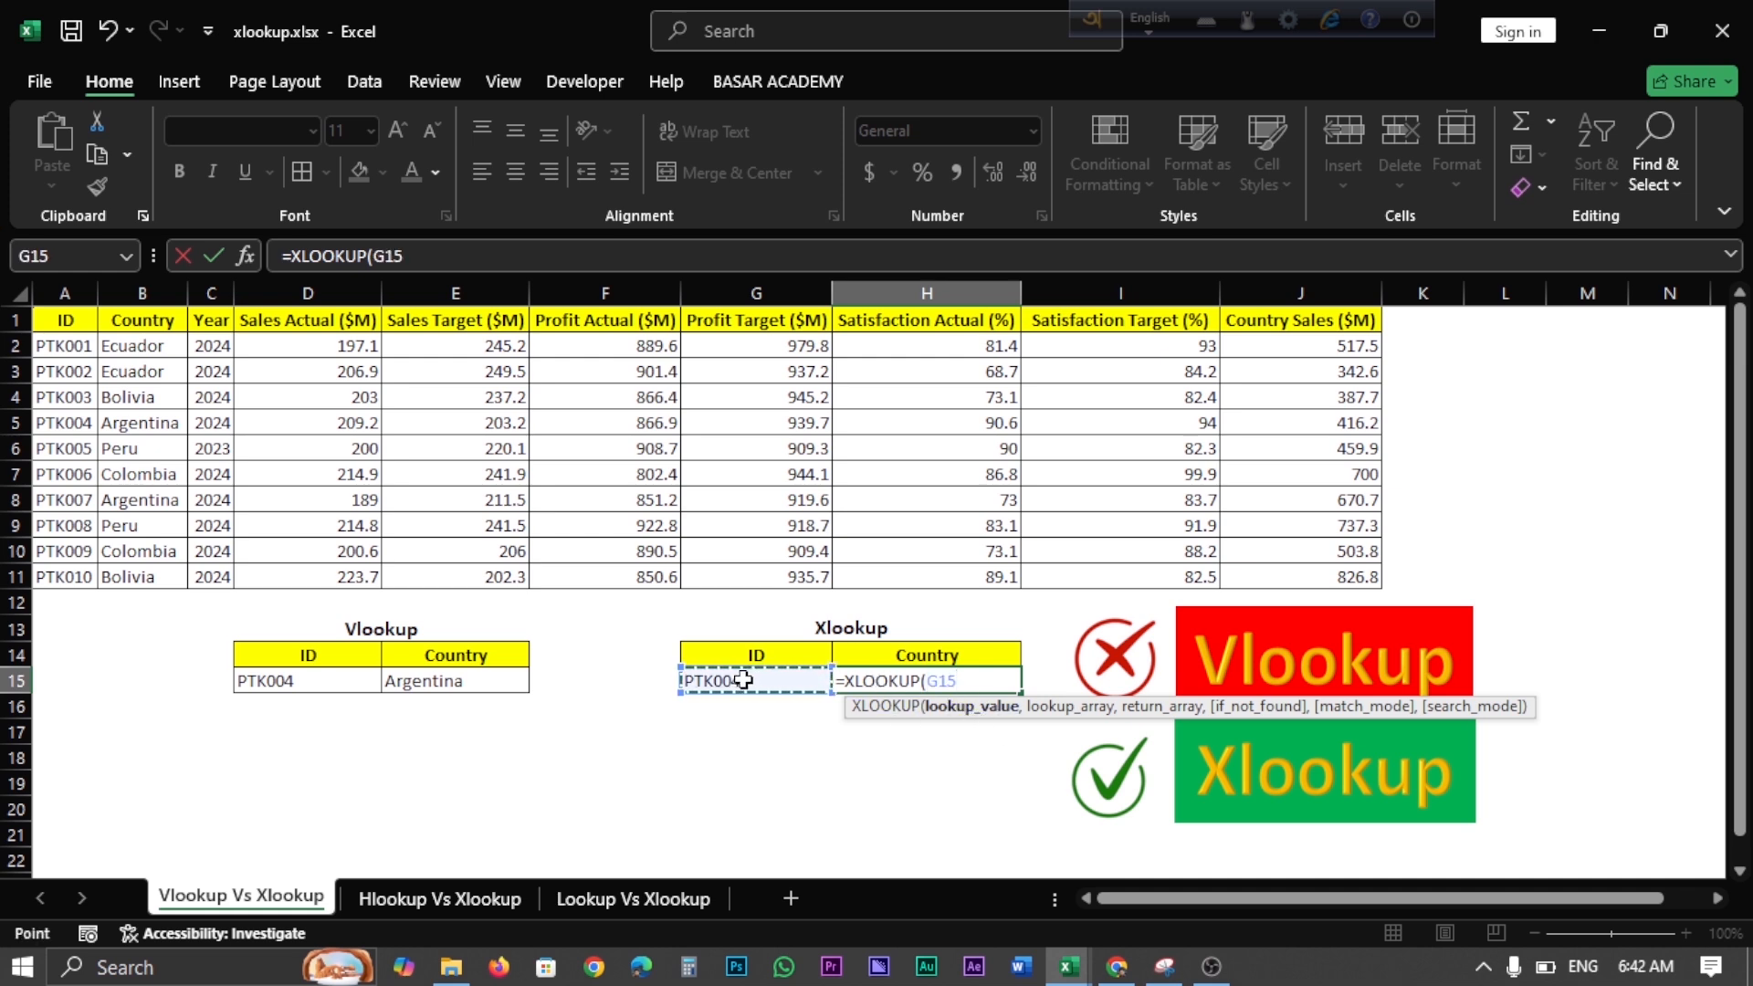
{"action": "type", "text": ","}
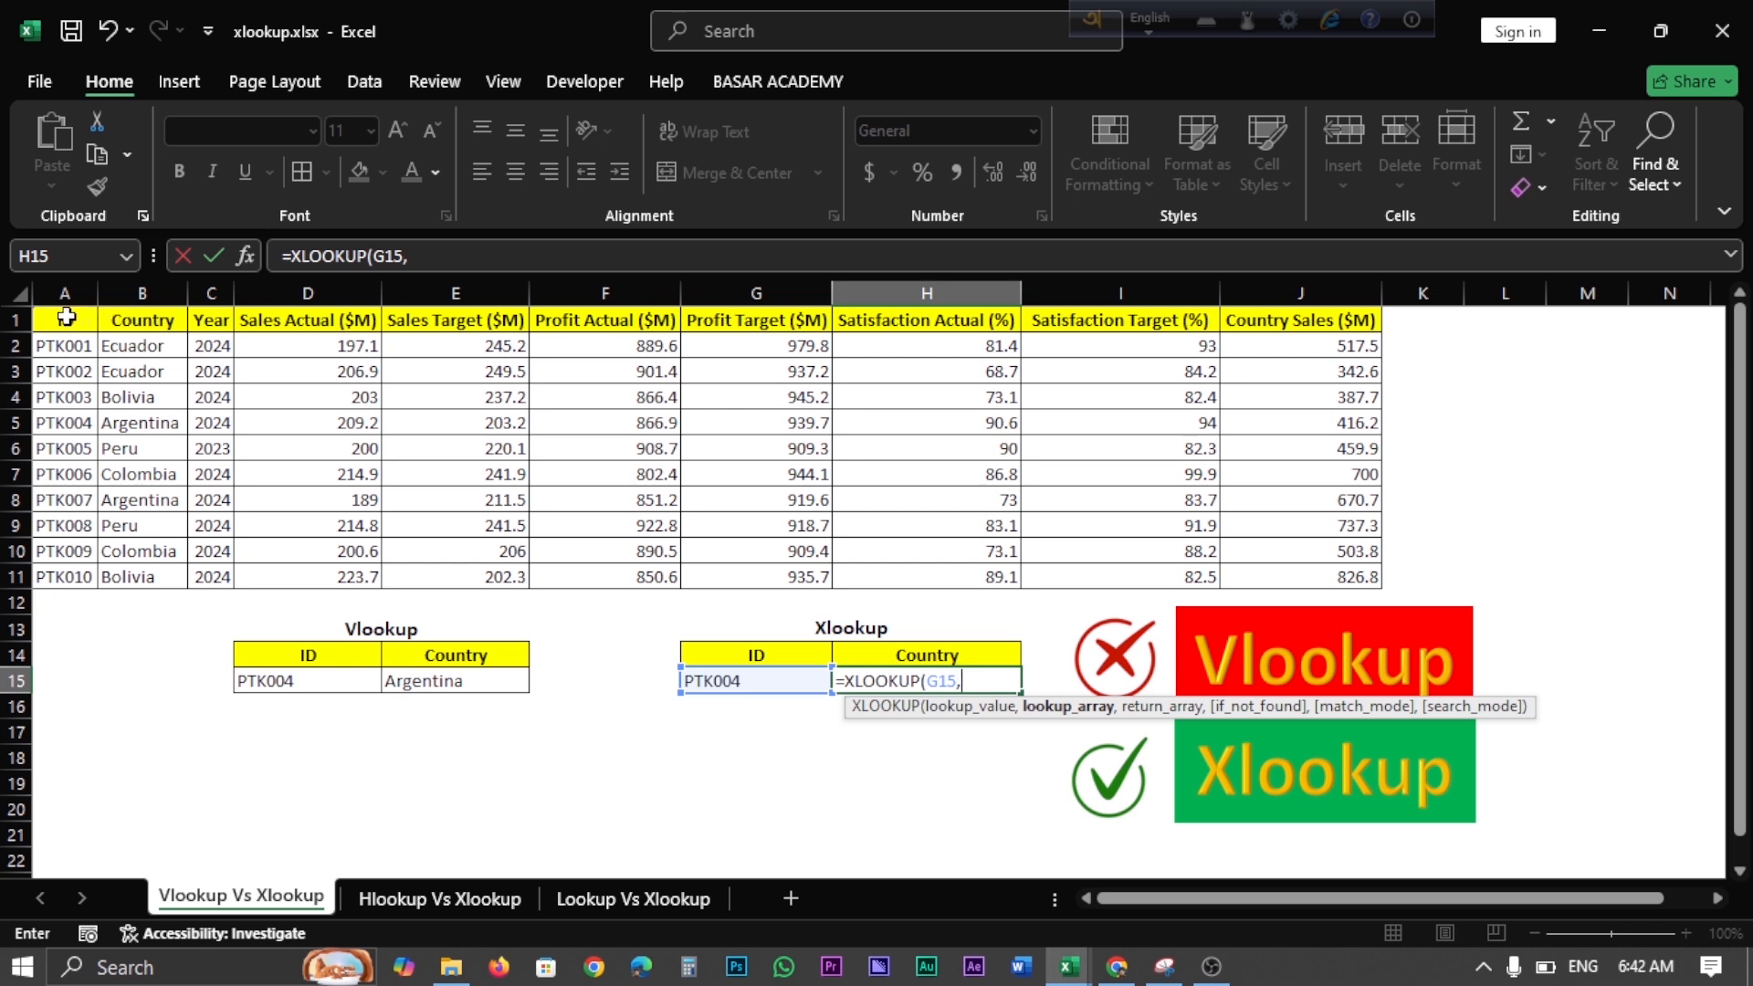
{"action": "left_click_drag", "start_coordinate": [67, 317], "coordinate": [85, 589]}
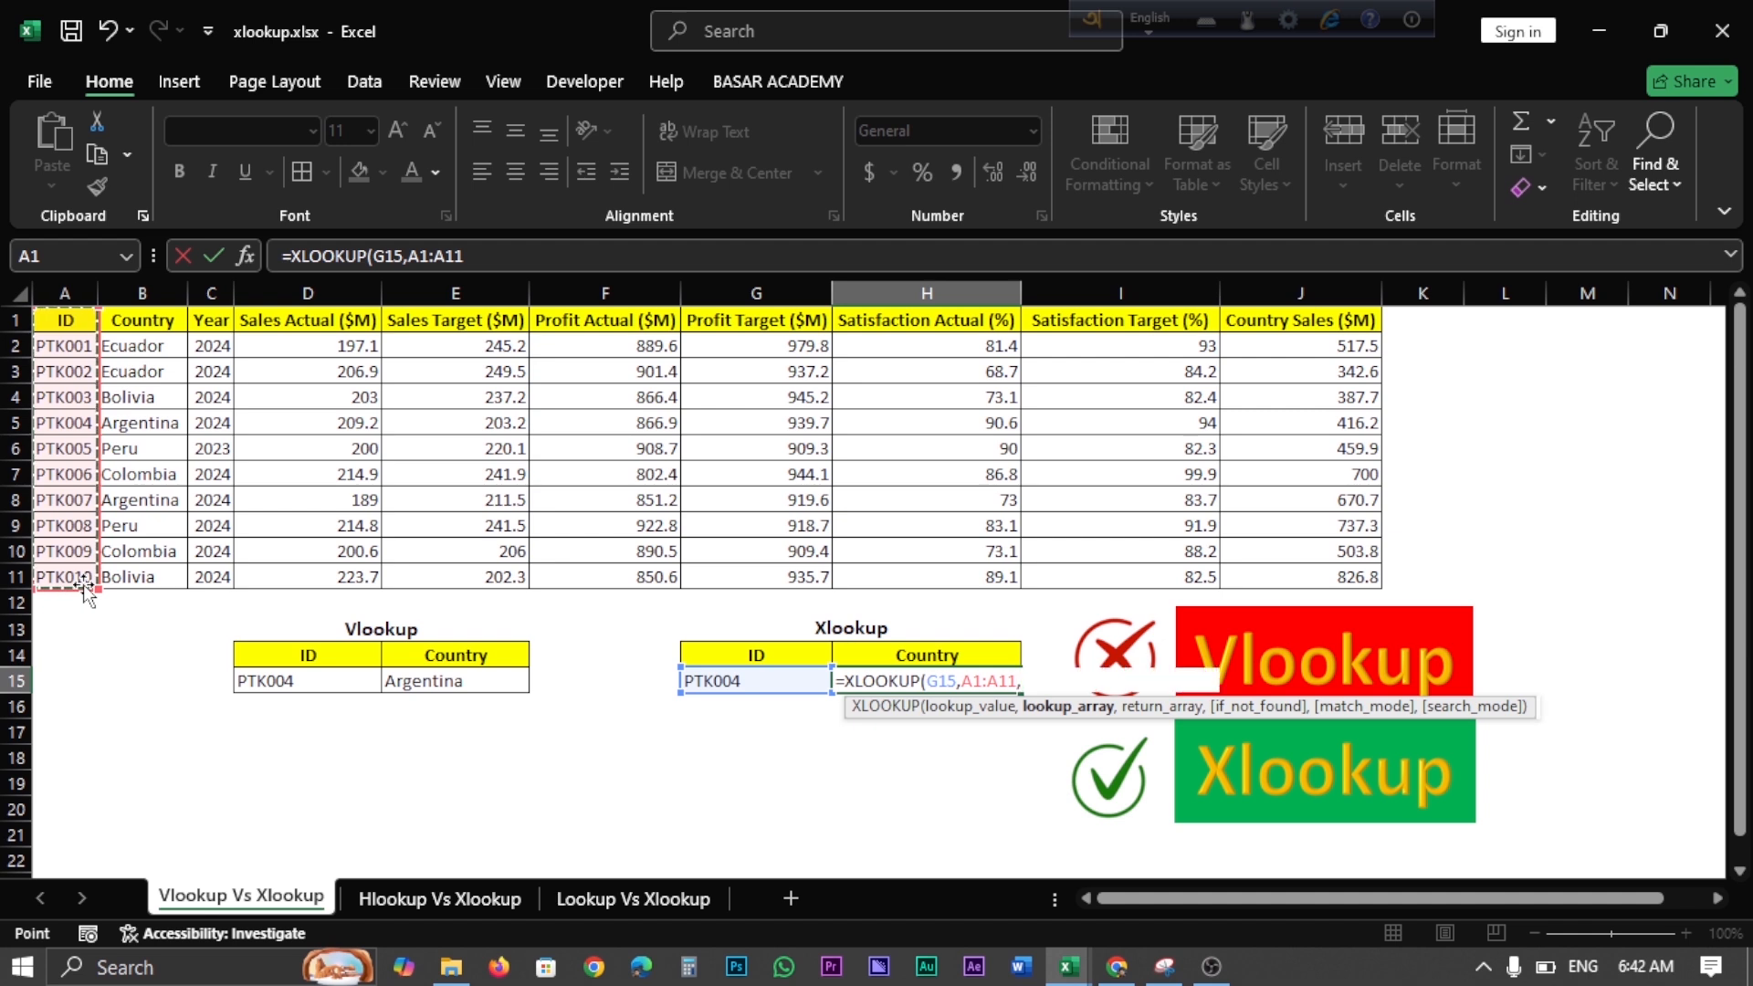
{"action": "type", "text": ","}
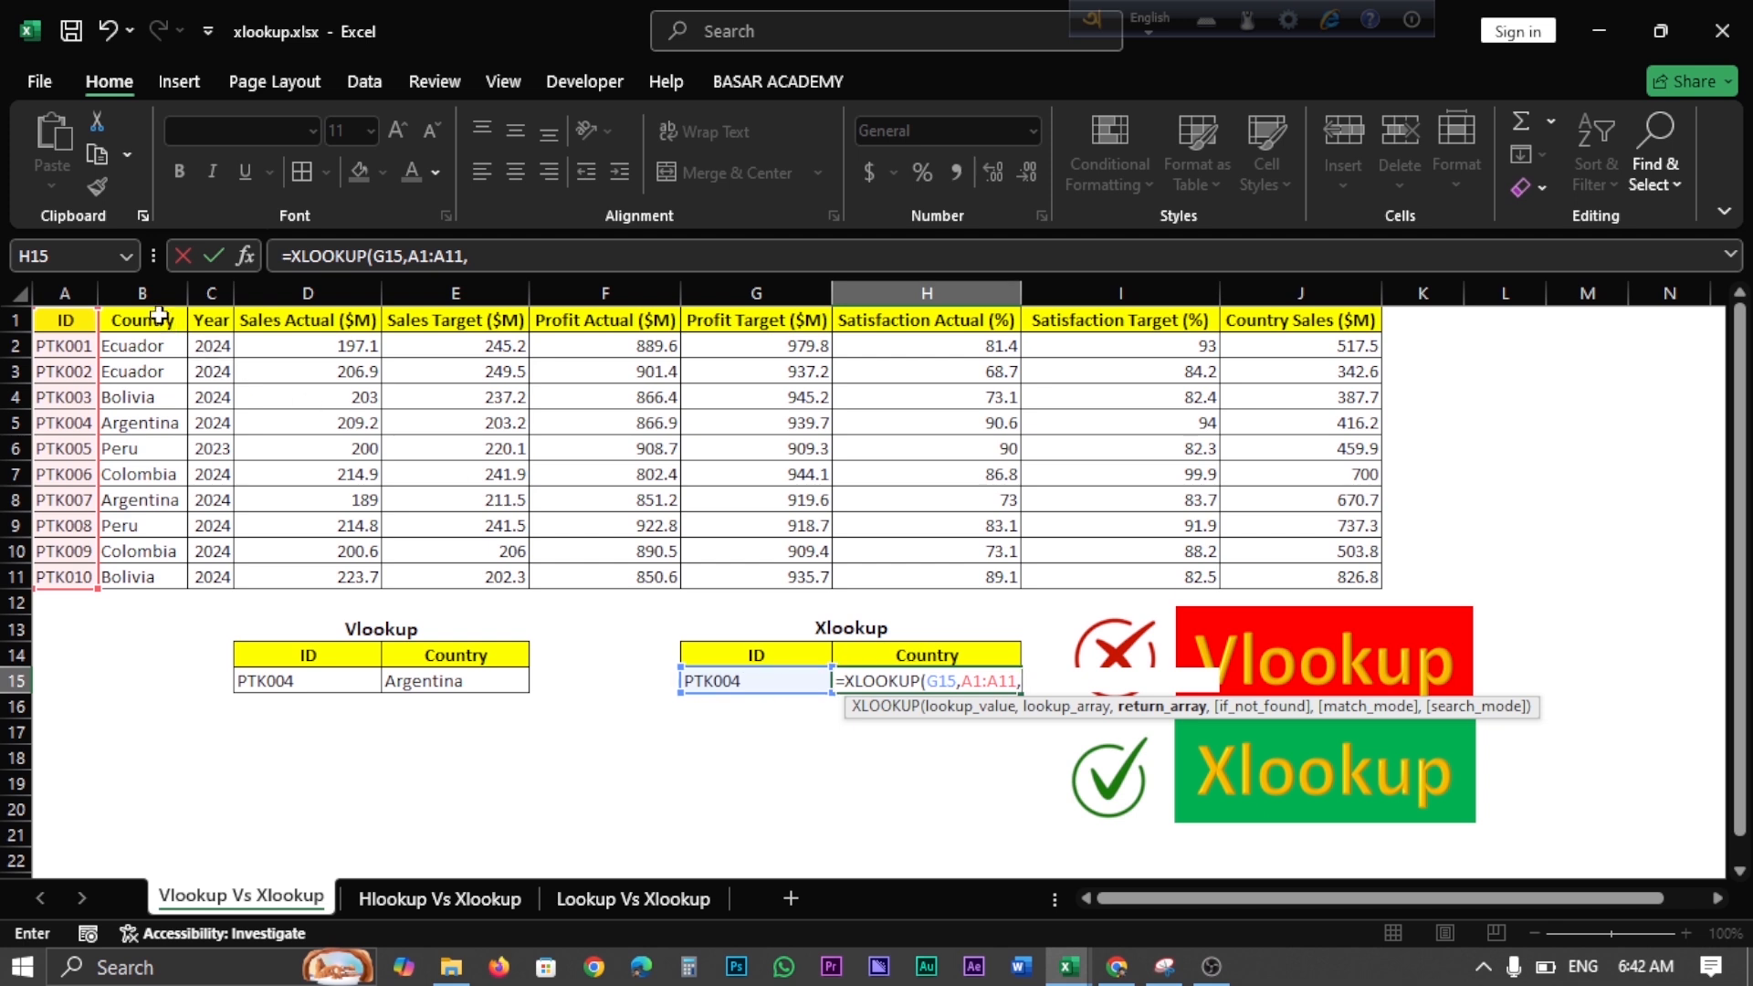
{"action": "left_click_drag", "start_coordinate": [153, 319], "coordinate": [154, 574]}
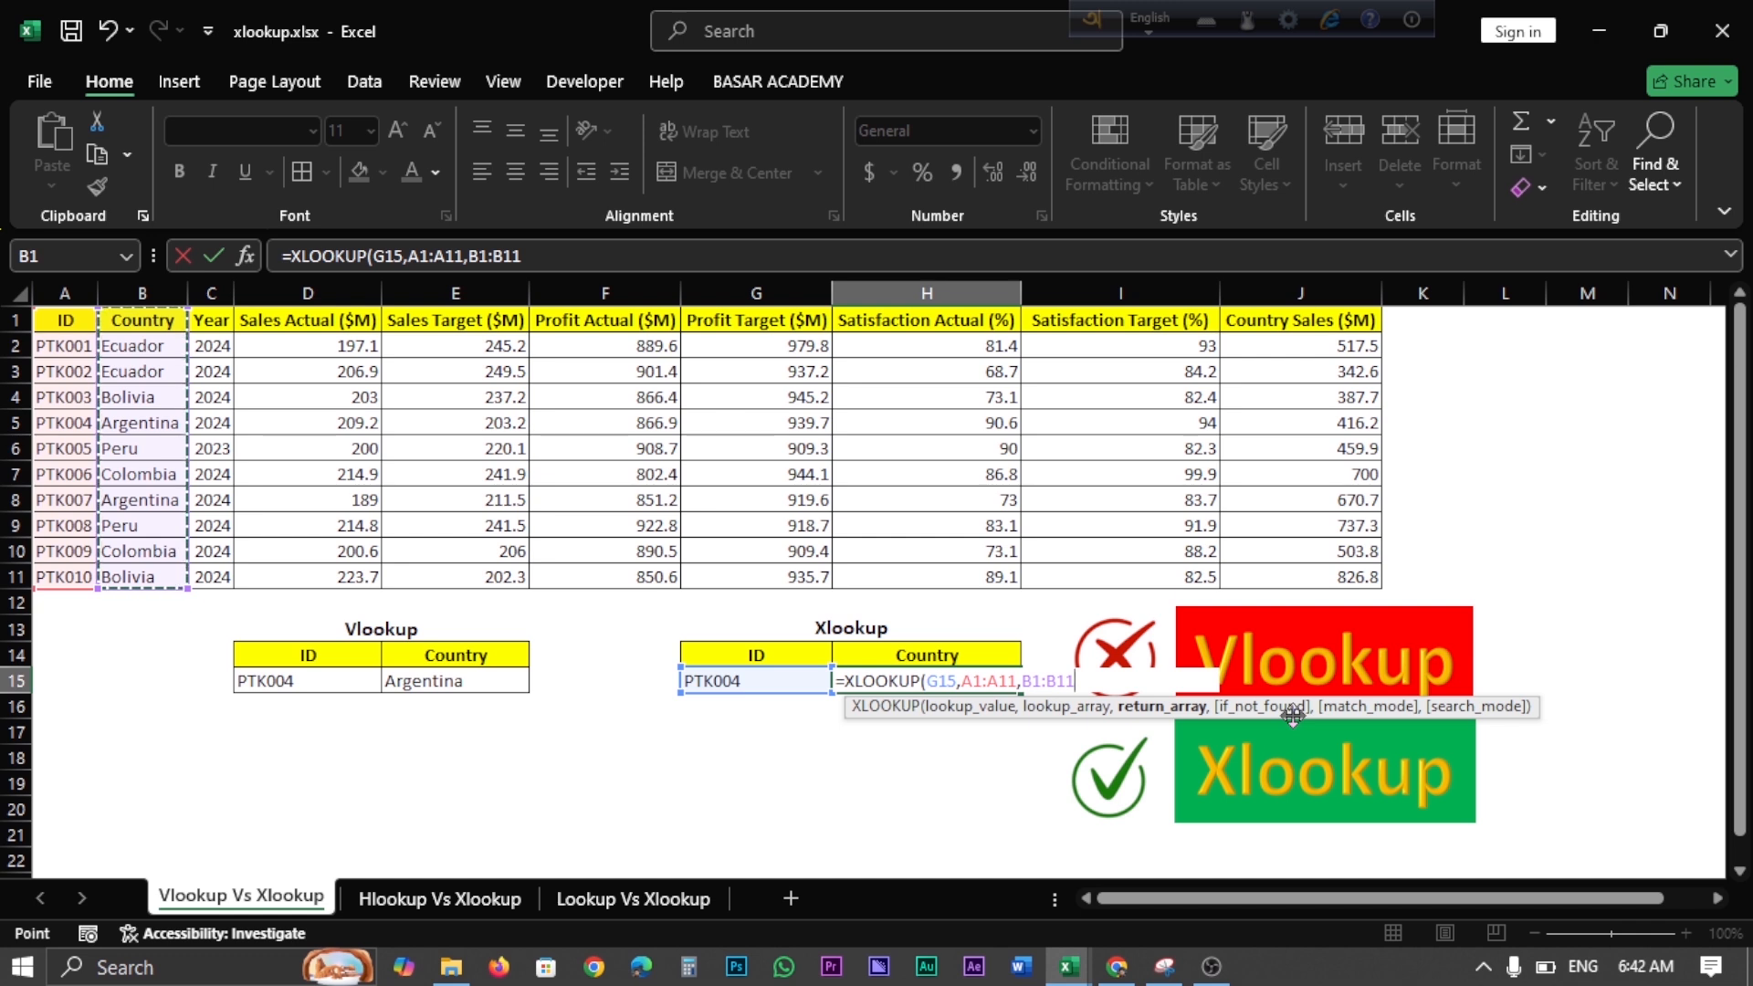
{"action": "key", "text": "Return"}
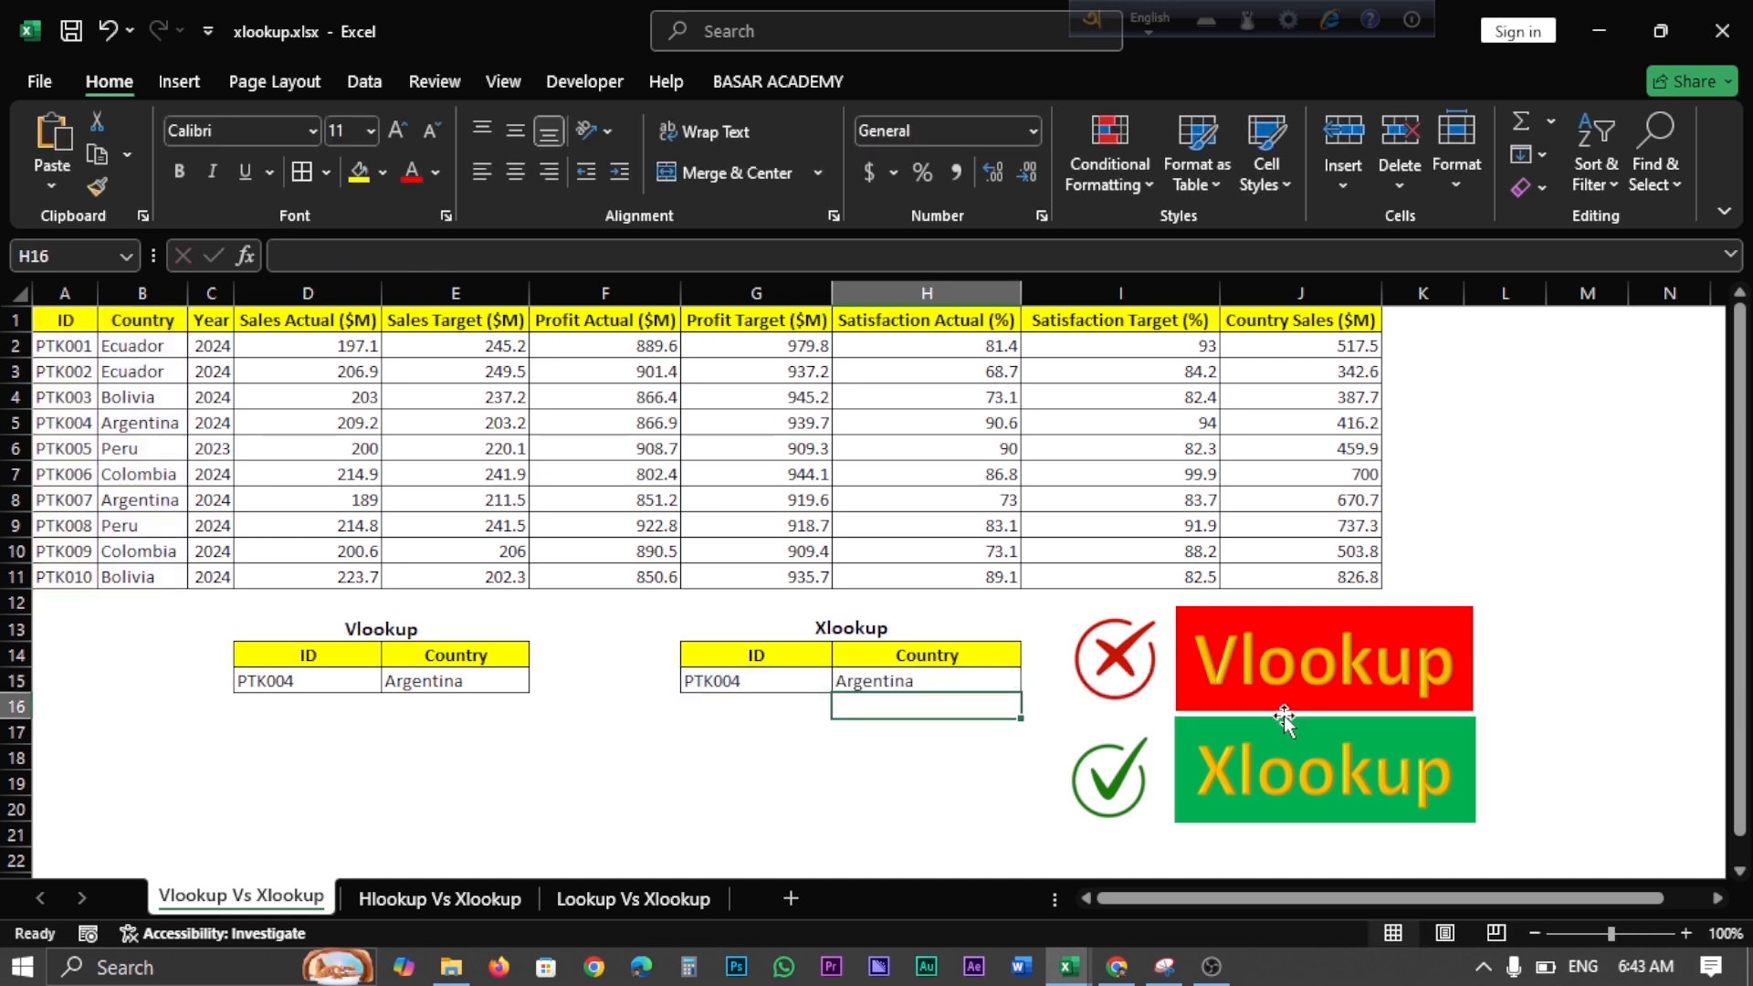
{"action": "left_click", "coordinate": [751, 683]}
{"action": "left_click", "coordinate": [904, 683]}
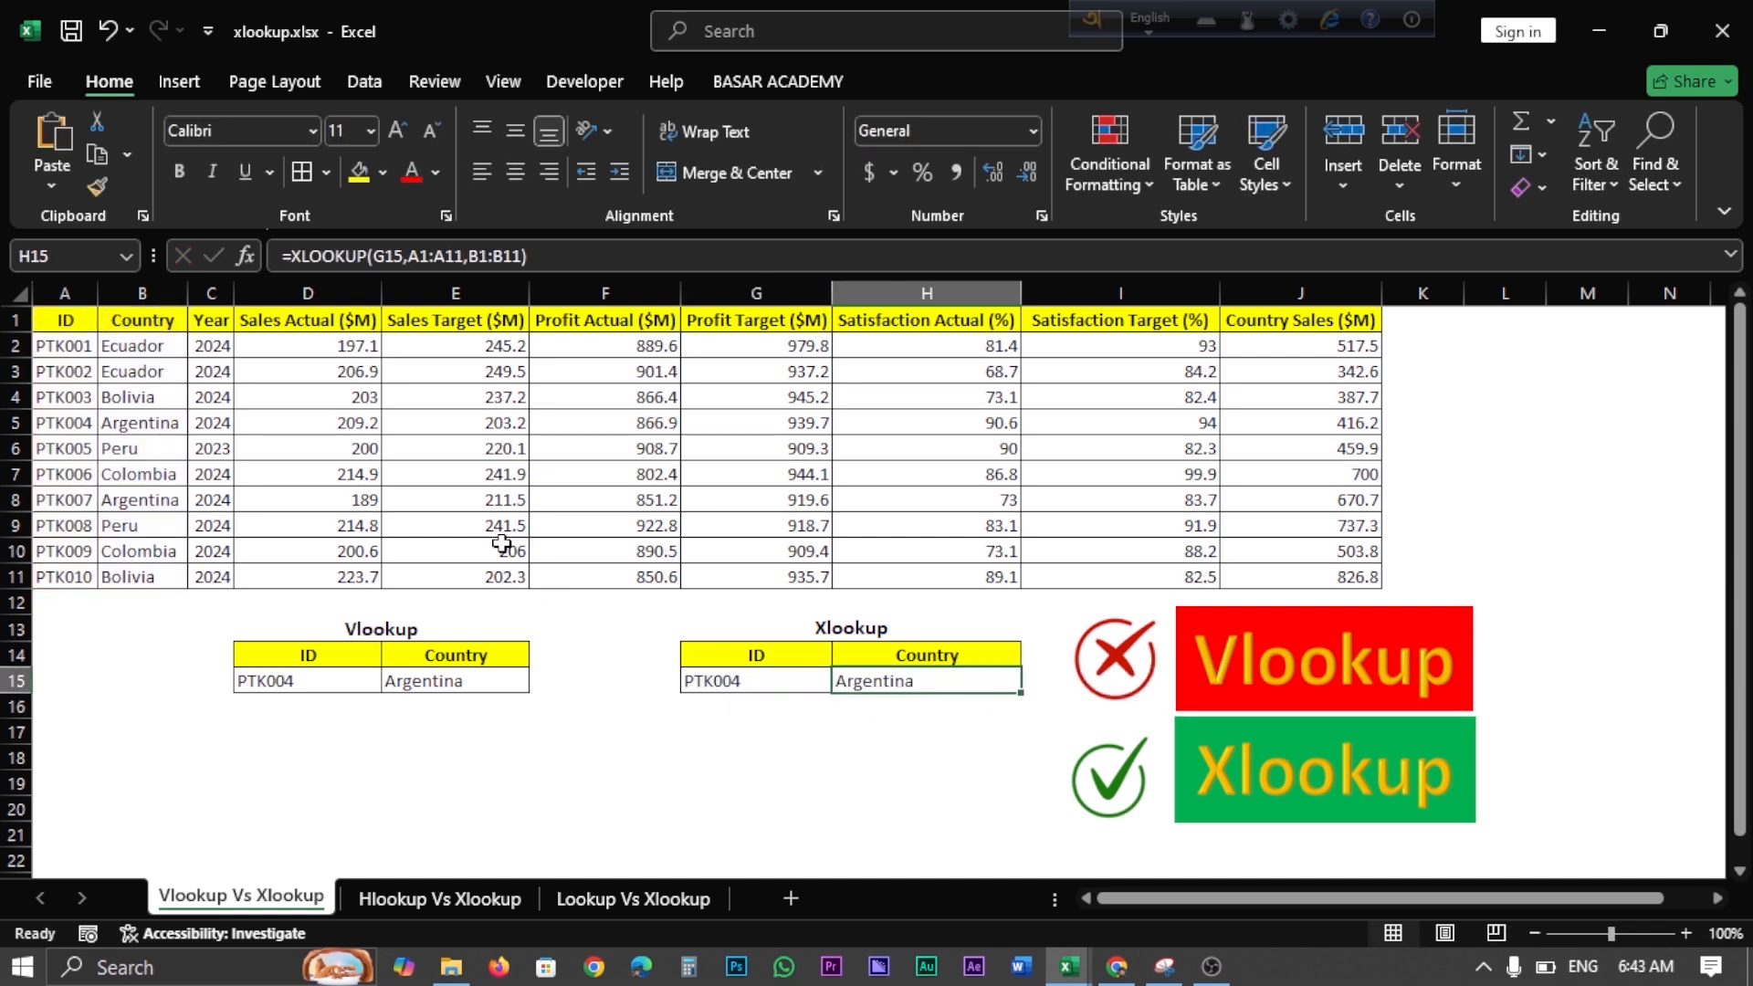
{"action": "left_click", "coordinate": [370, 680]}
{"action": "left_click", "coordinate": [845, 676]}
Clear the country results in C15 and F15 on the Hlookup Vs Xlookup sheet.
{"action": "key", "text": "ctrl+Page_Down"}
{"action": "left_click", "coordinate": [370, 683]}
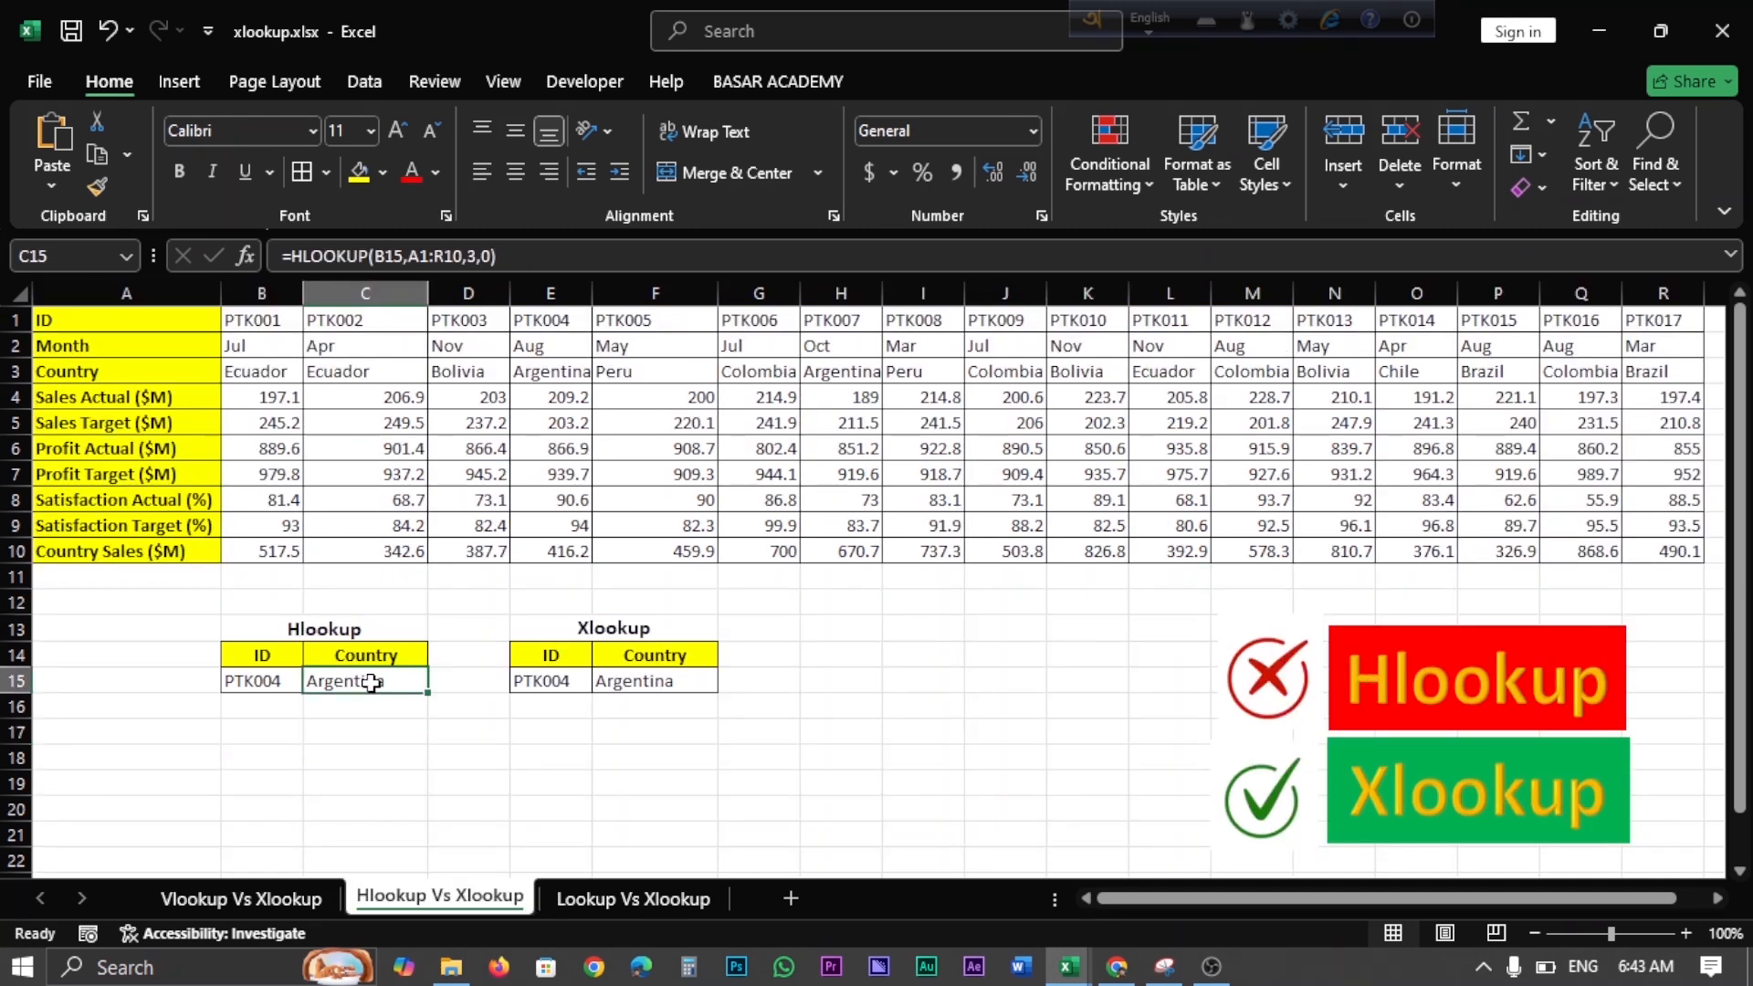
{"action": "left_click", "coordinate": [642, 688], "text": "ctrl"}
{"action": "key", "text": "Delete"}
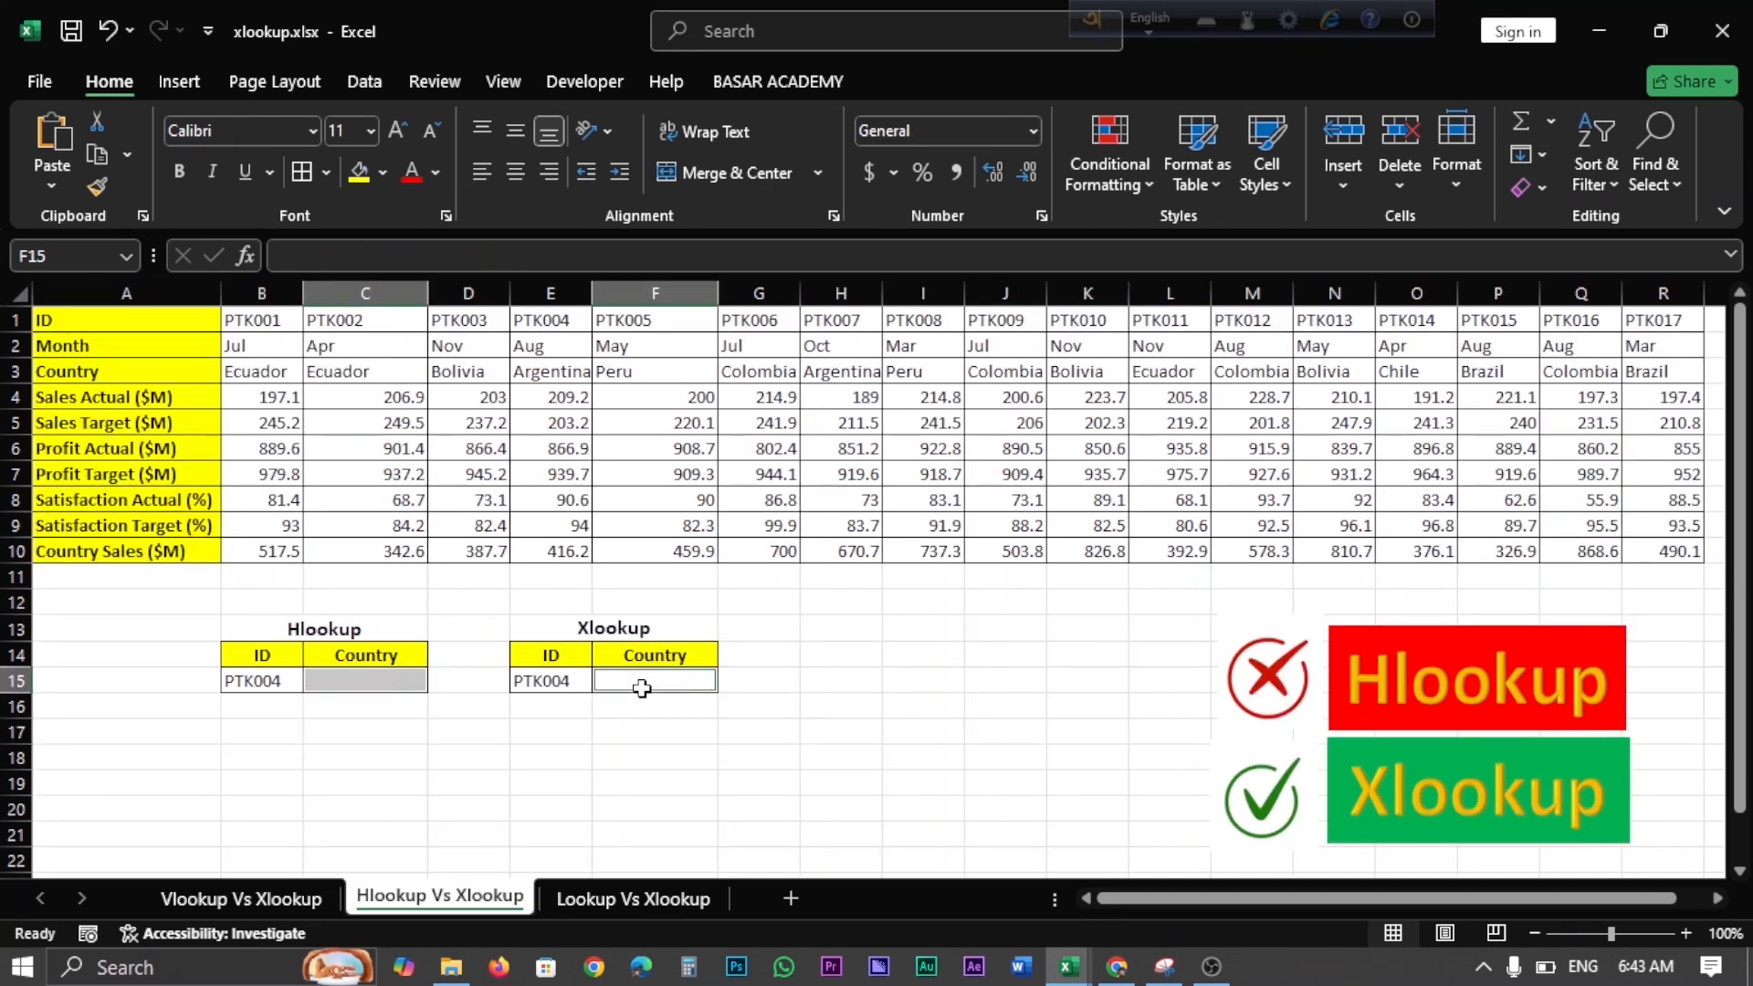
Examine the horizontal layout of the data in rows 1 to 10 and the emptied Hlookup and Xlookup country cells.
{"action": "left_click", "coordinate": [364, 687]}
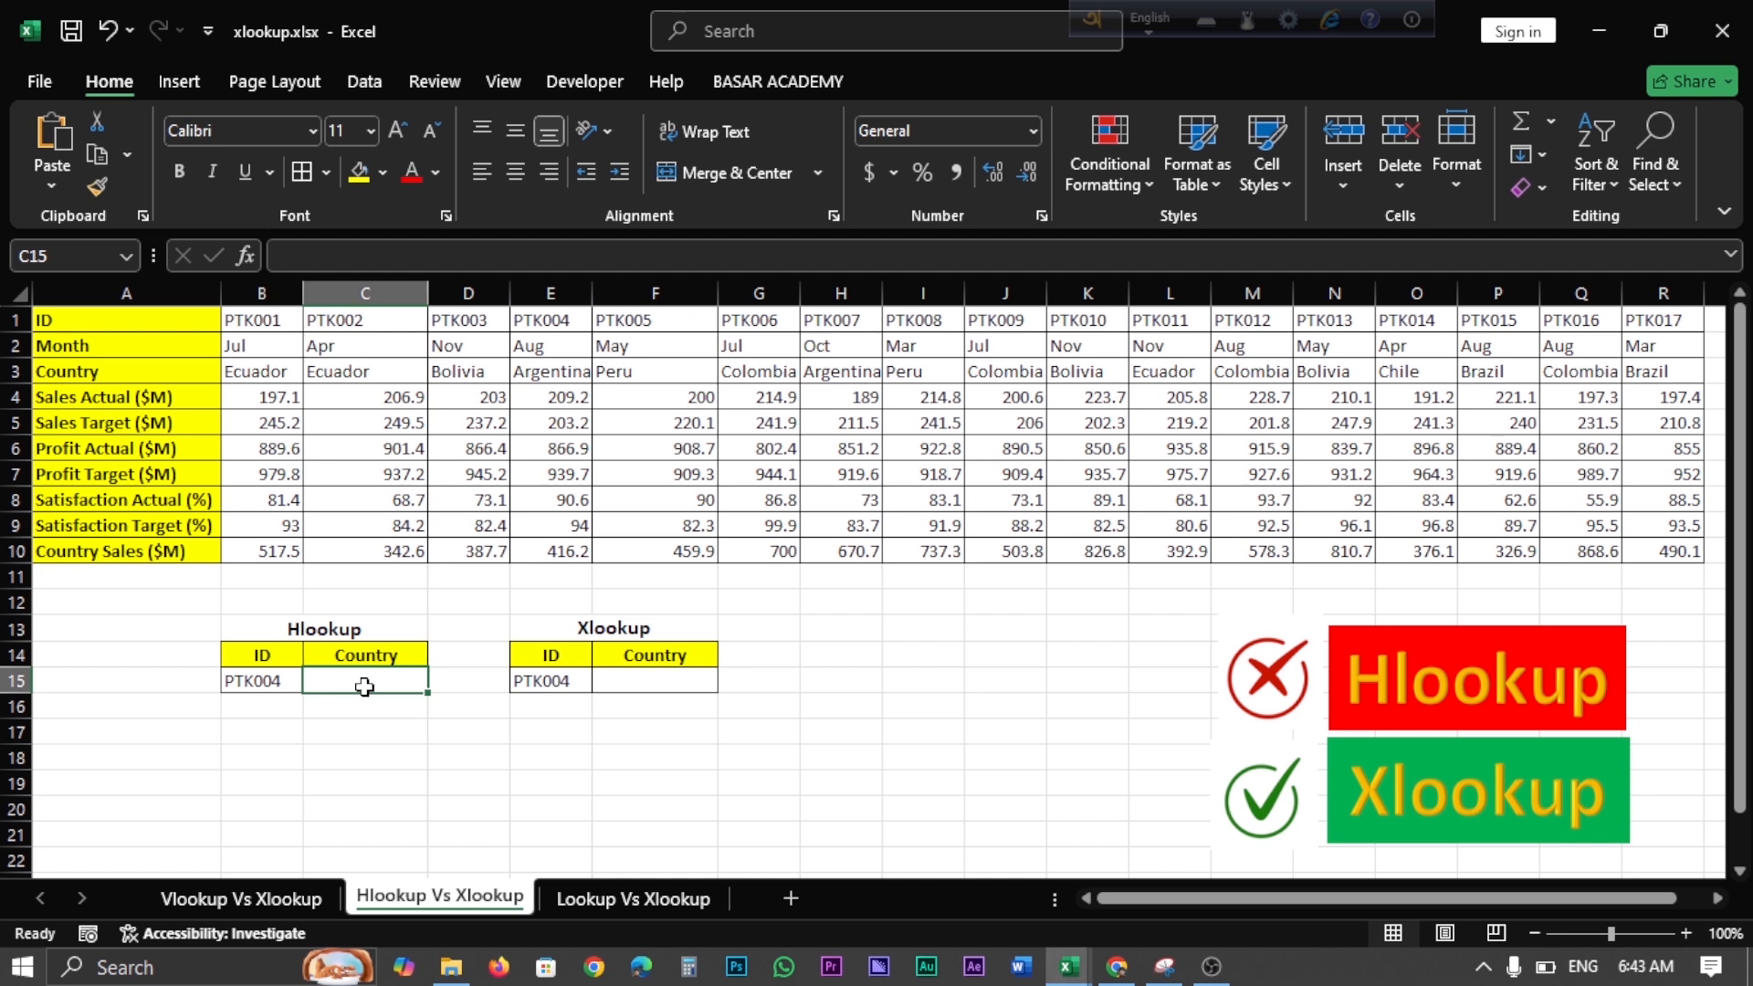
{"action": "left_click", "coordinate": [668, 684]}
{"action": "left_click", "coordinate": [357, 680]}
{"action": "left_click_drag", "start_coordinate": [9, 318], "coordinate": [35, 540]}
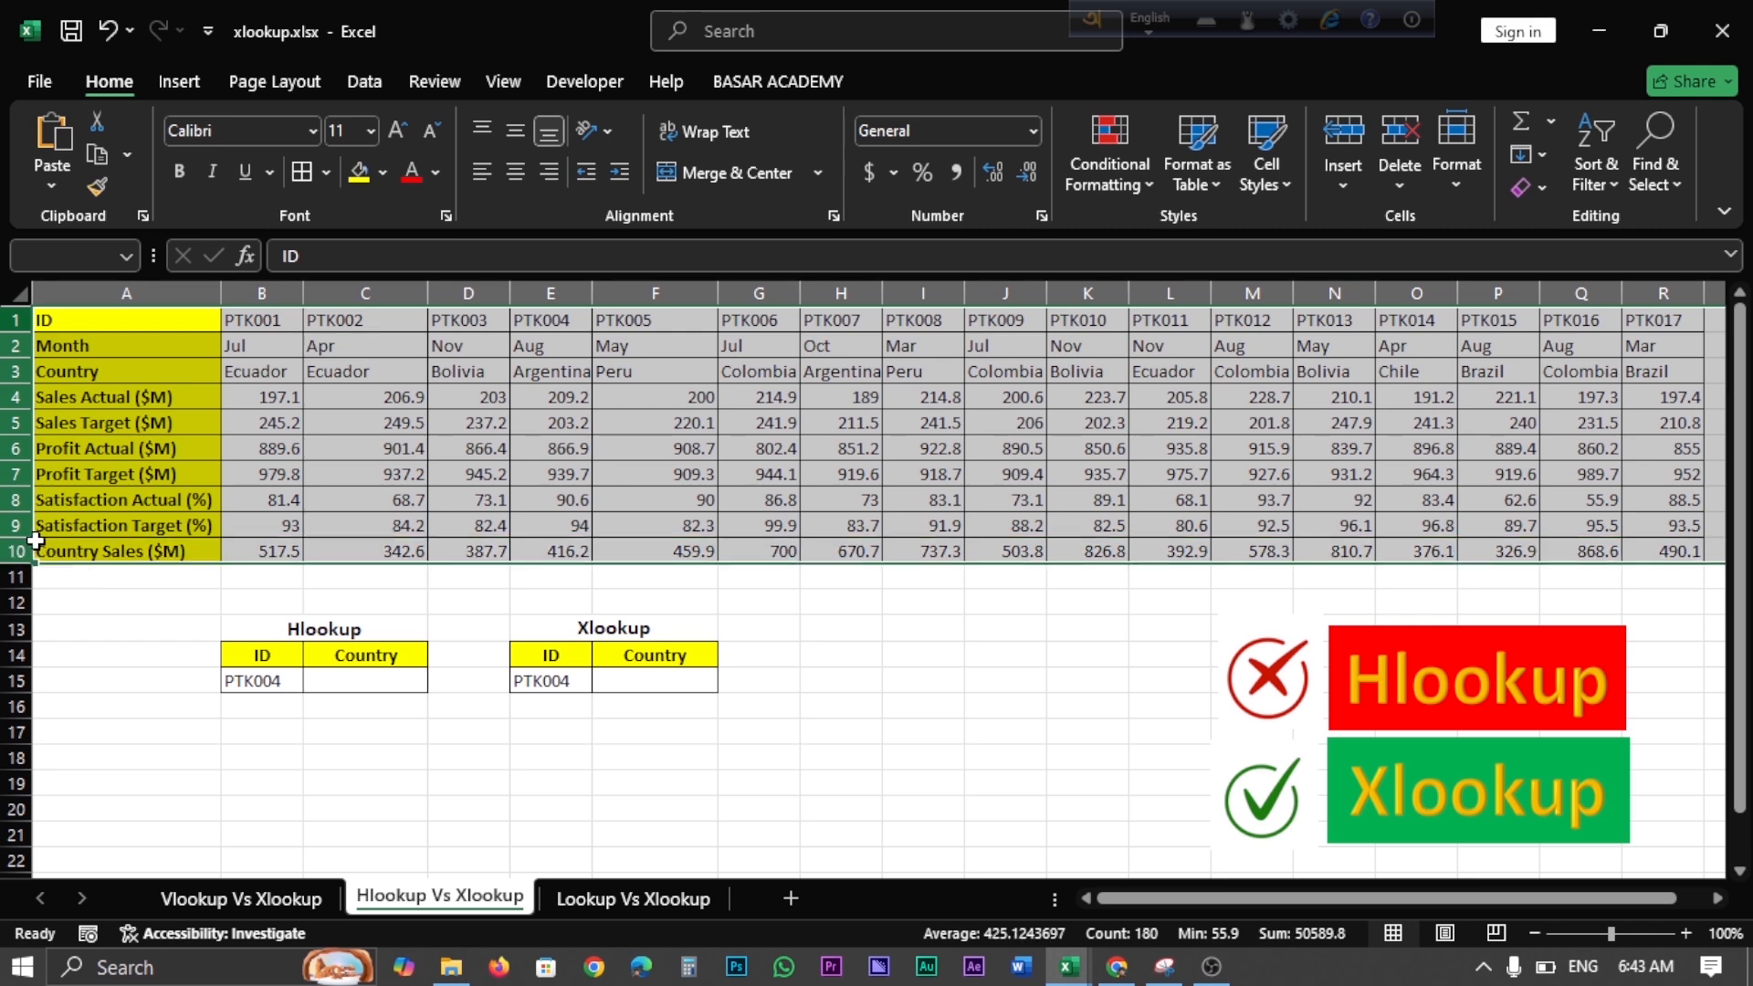
{"action": "left_click", "coordinate": [132, 316]}
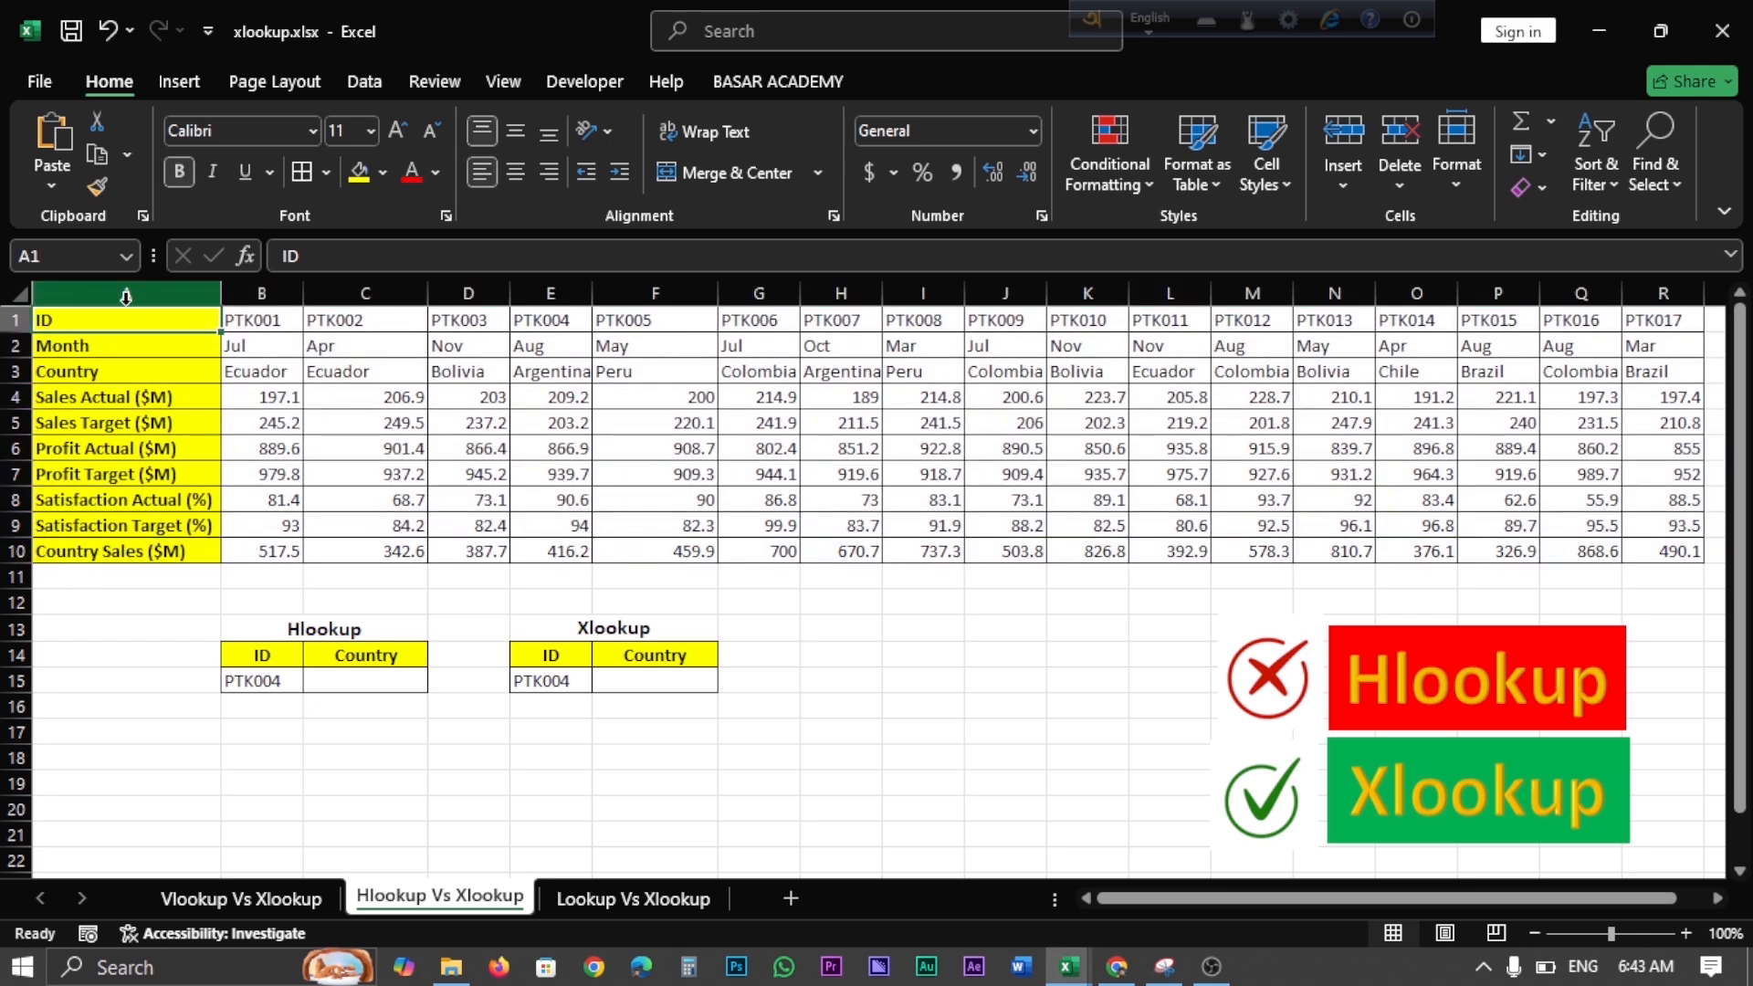
{"action": "left_click", "coordinate": [401, 391]}
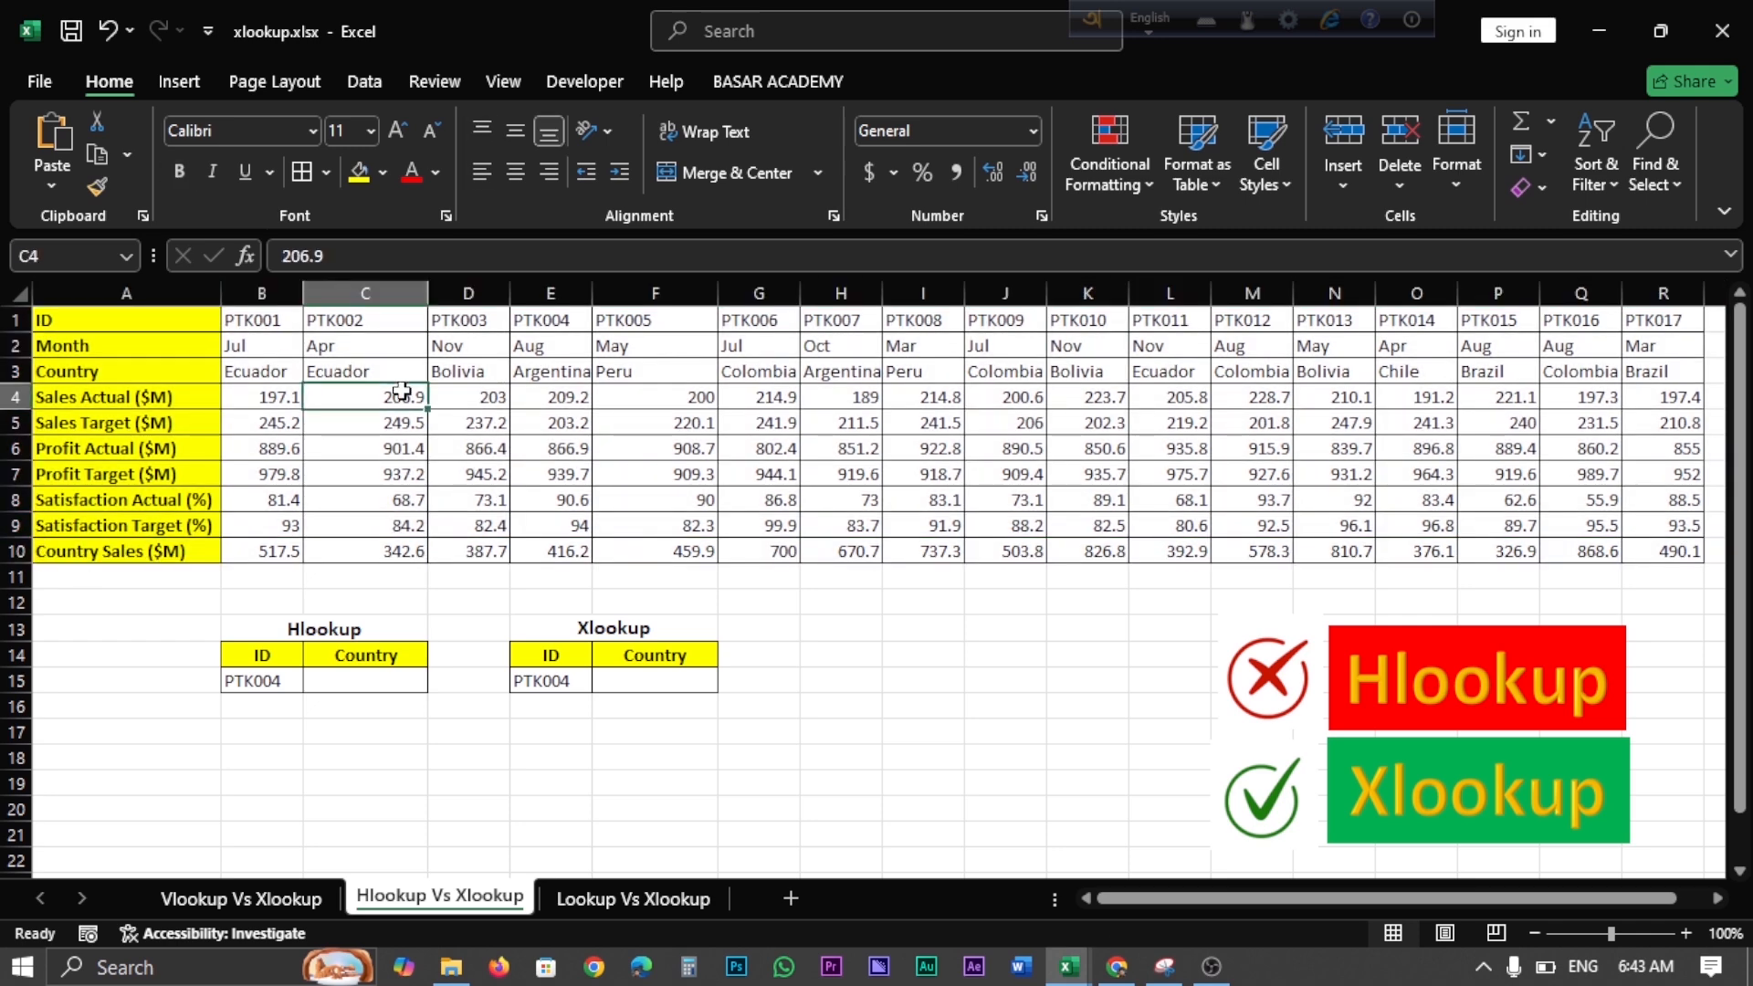
{"action": "left_click", "coordinate": [407, 530]}
{"action": "left_click", "coordinate": [346, 684]}
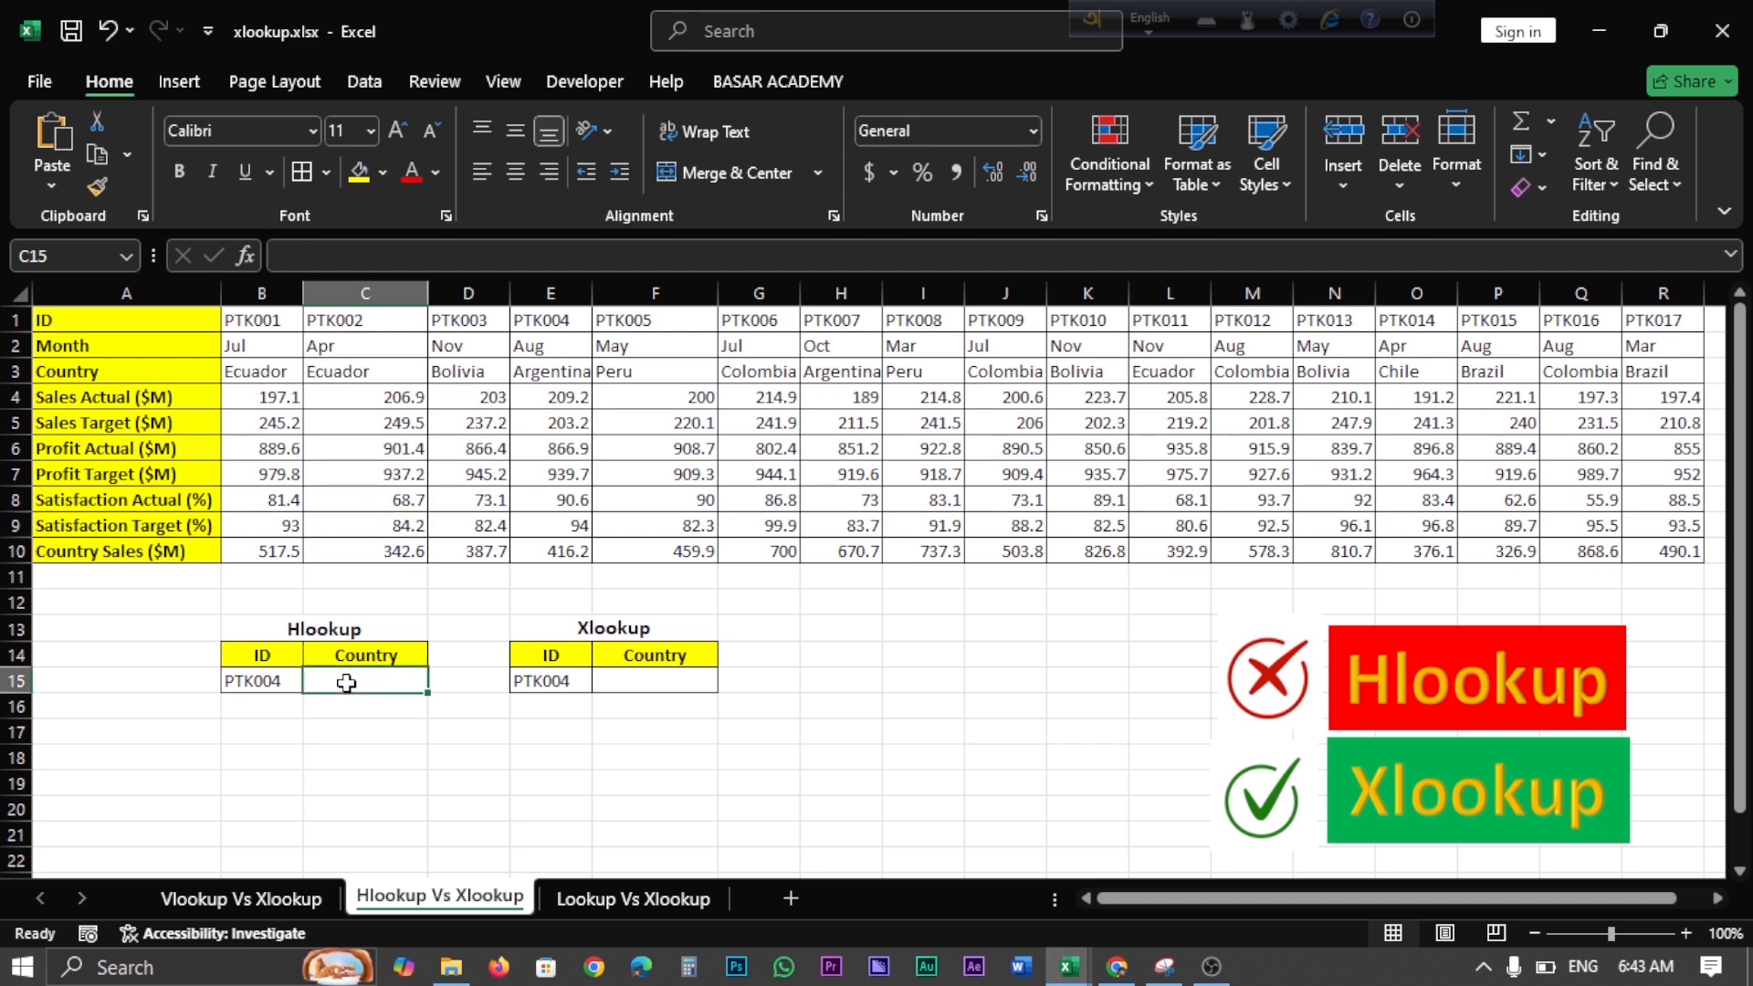
{"action": "left_click", "coordinate": [123, 295]}
{"action": "left_click", "coordinate": [322, 628]}
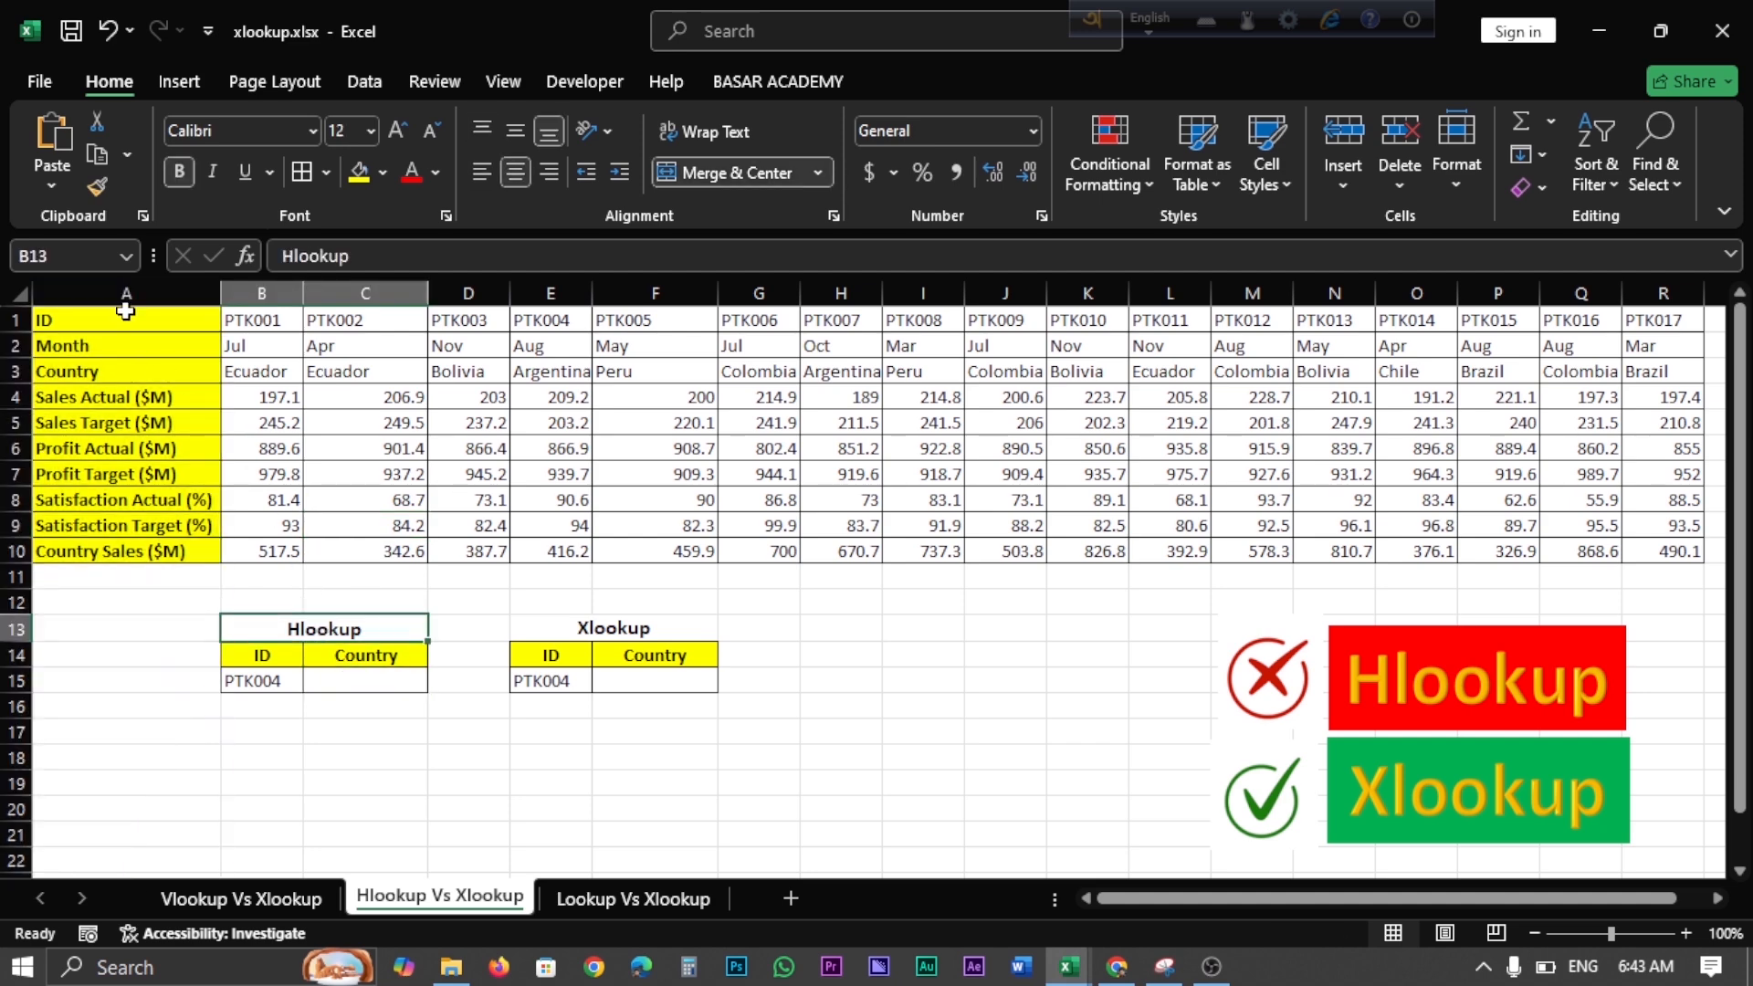
Enter =HLOOKUP(B15,A1:R10,3,0) in C15 to return the country for the ID in B15 with an exact match.
{"action": "left_click_drag", "start_coordinate": [121, 292], "coordinate": [466, 301]}
{"action": "left_click", "coordinate": [364, 674]}
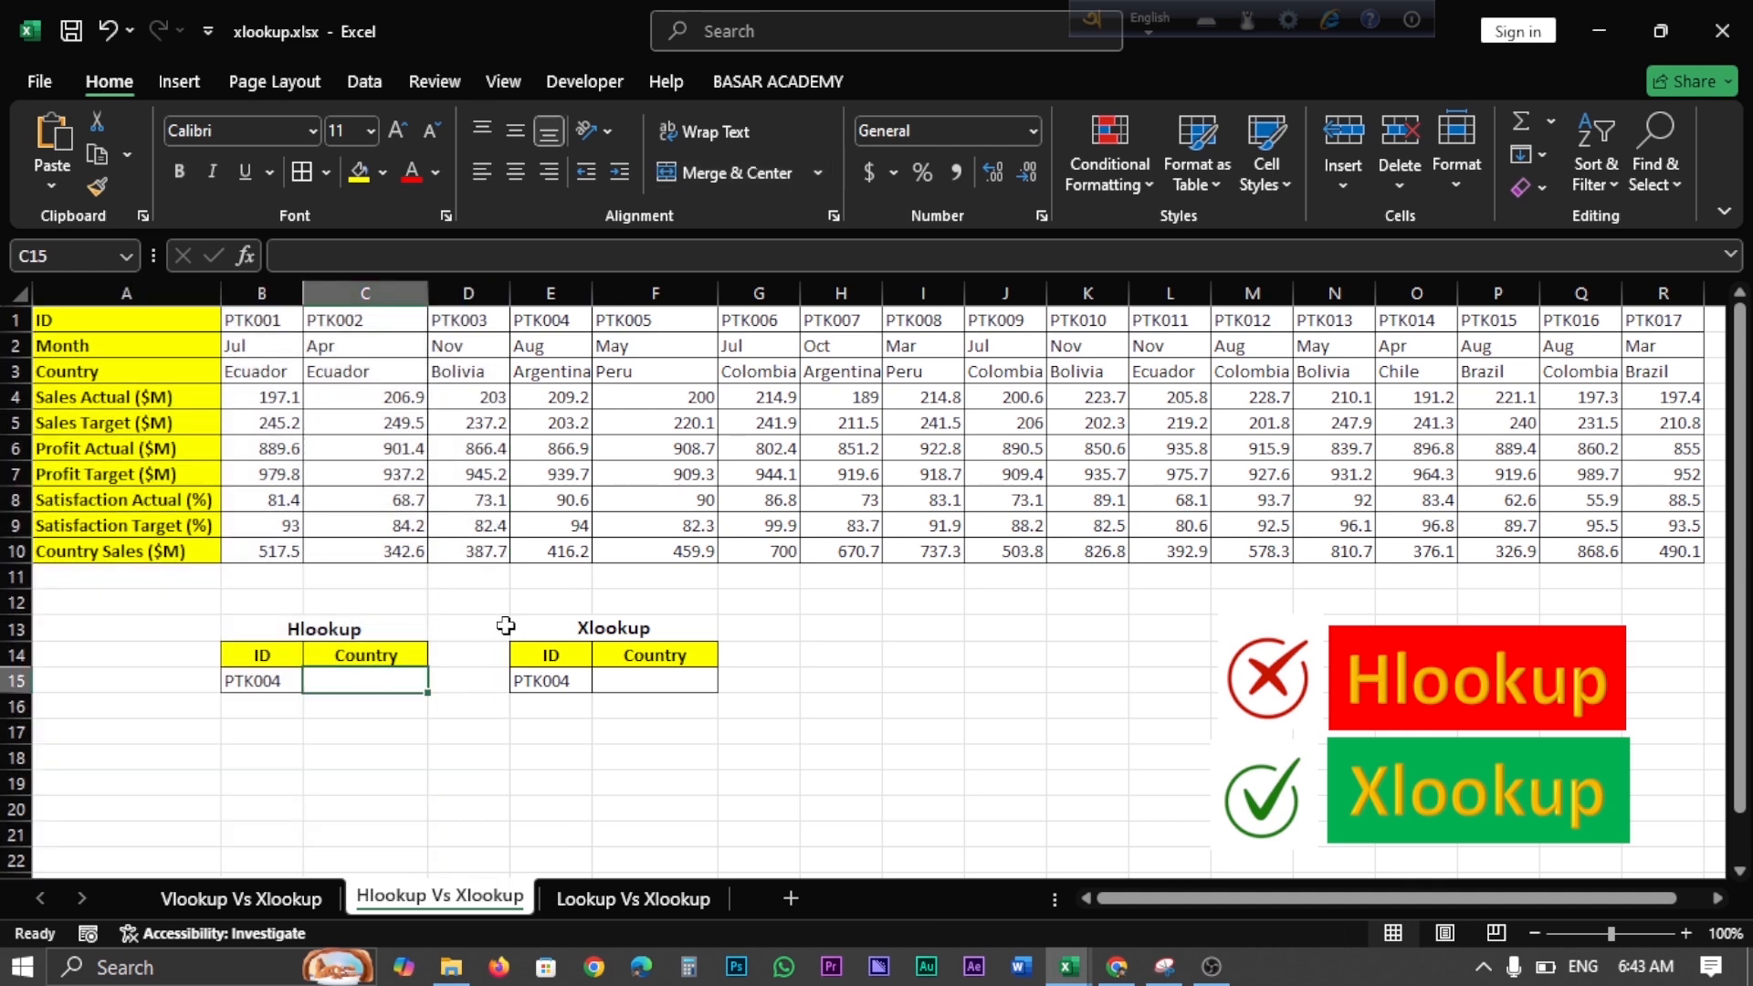
{"action": "type", "text": "=hl"}
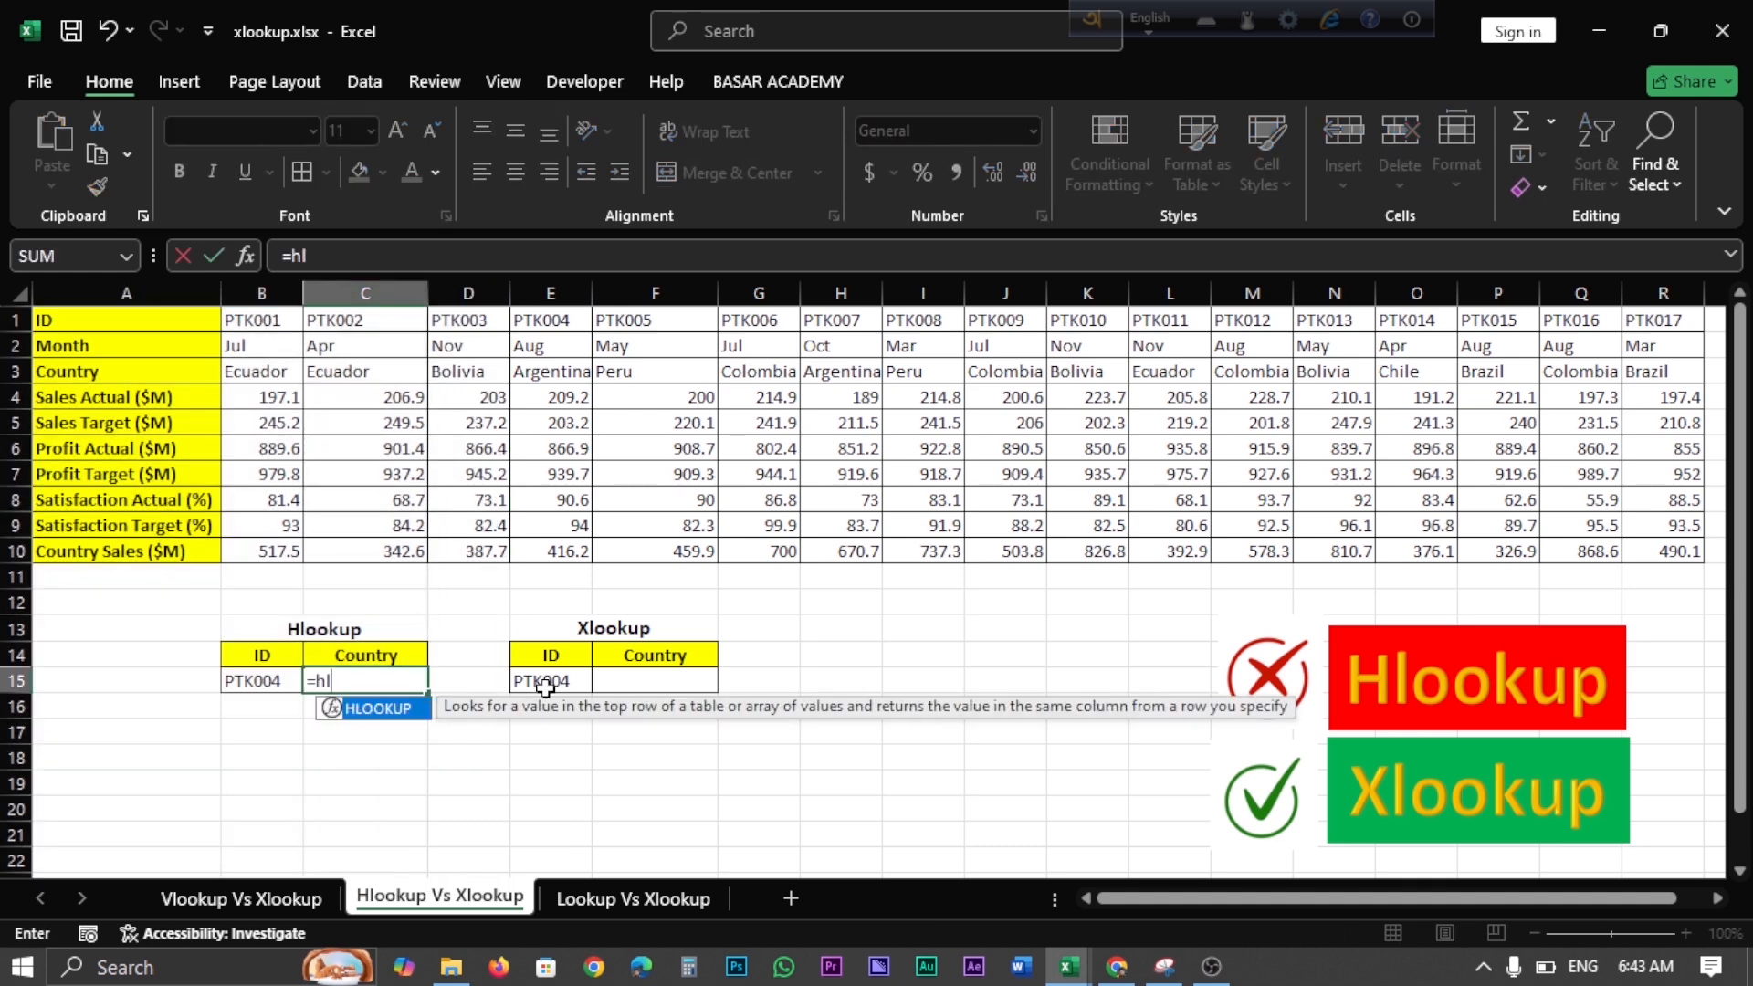
{"action": "key", "text": "Tab"}
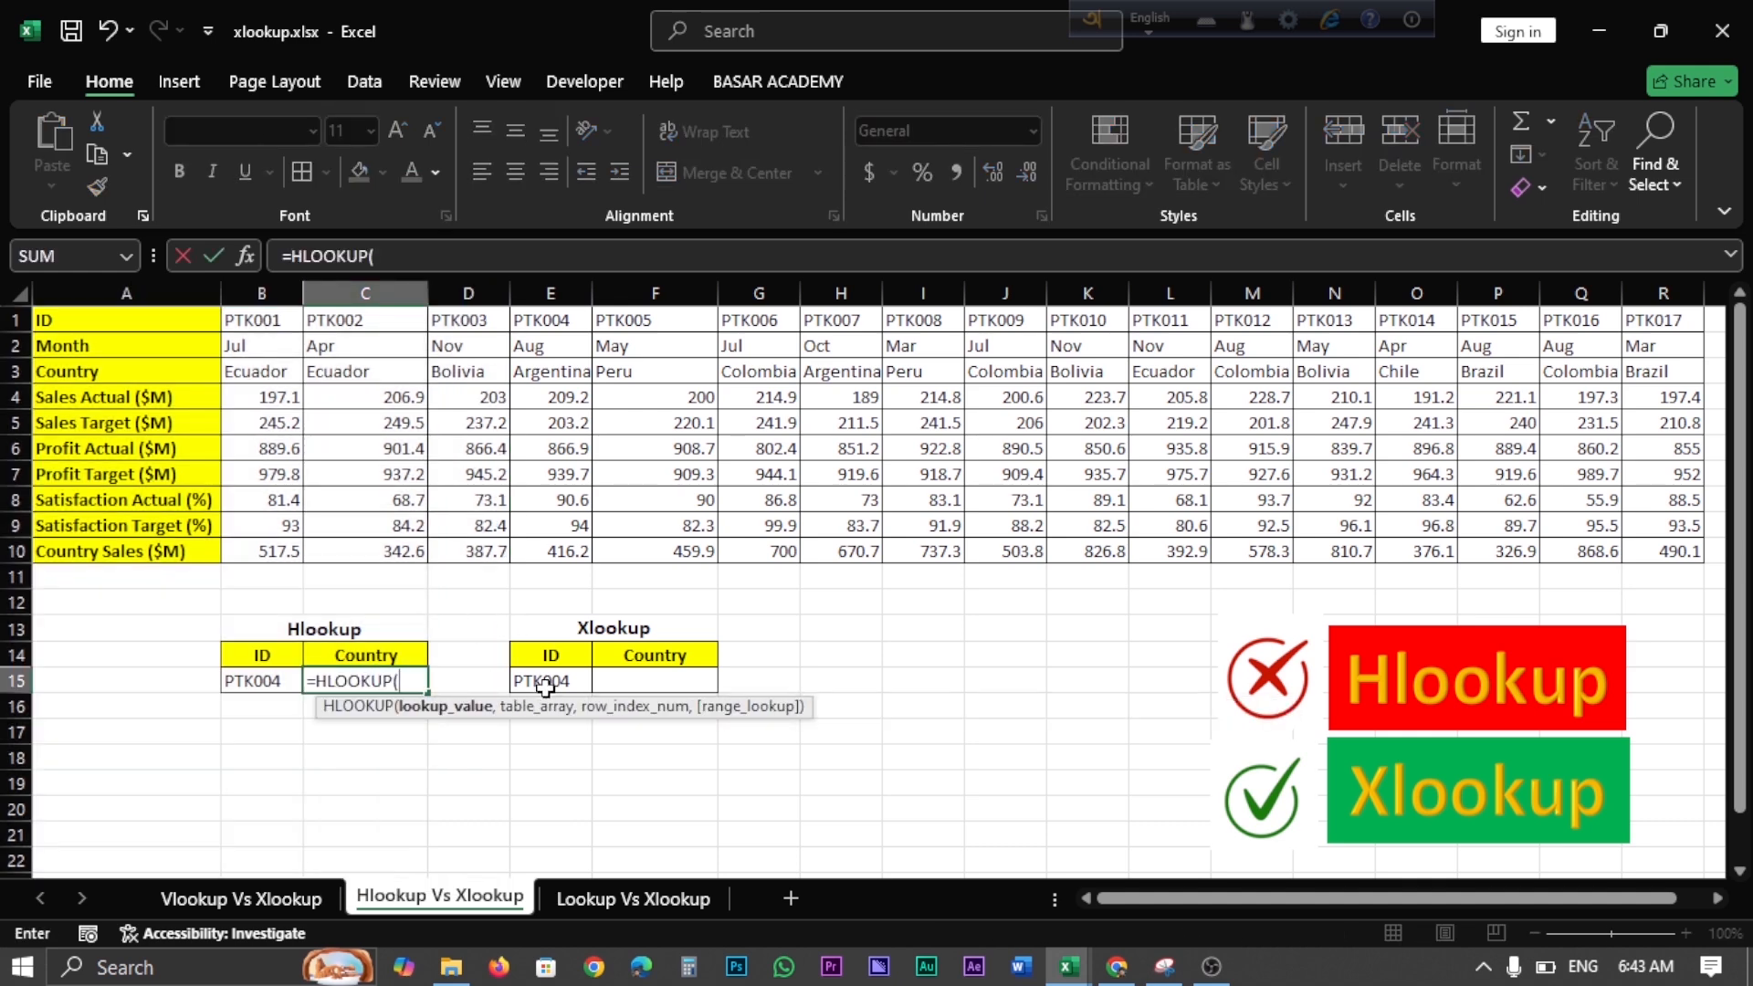
{"action": "left_click", "coordinate": [262, 682]}
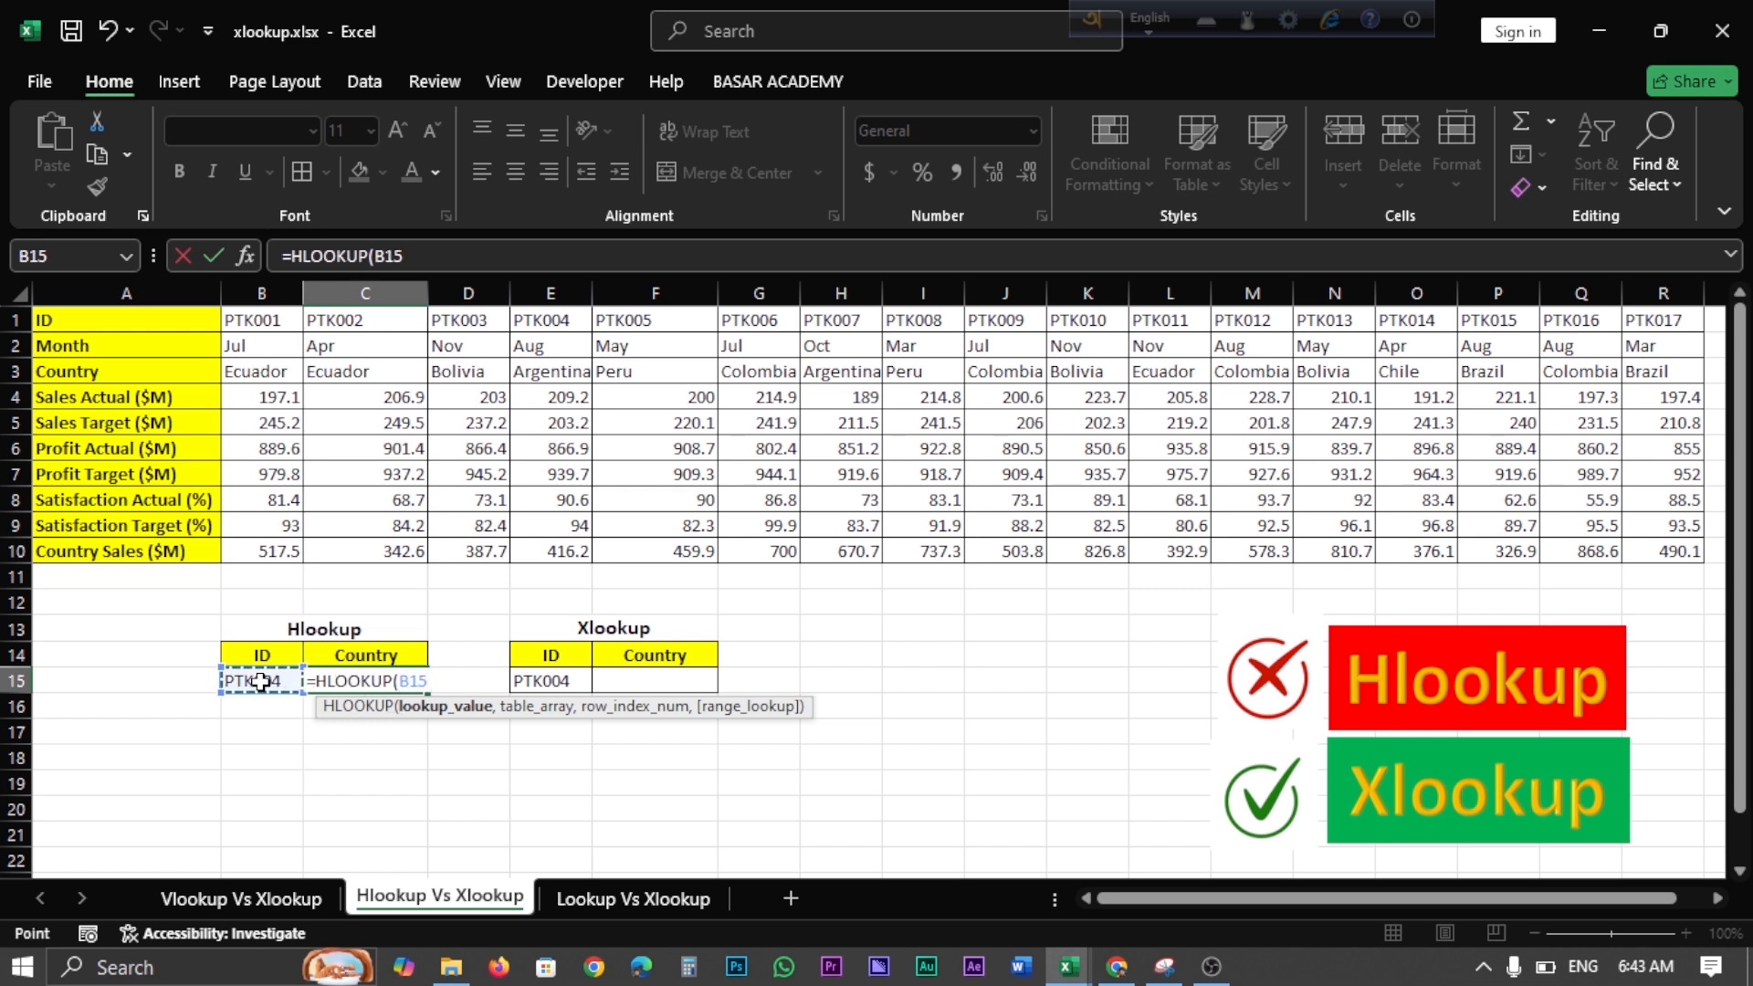
{"action": "type", "text": ","}
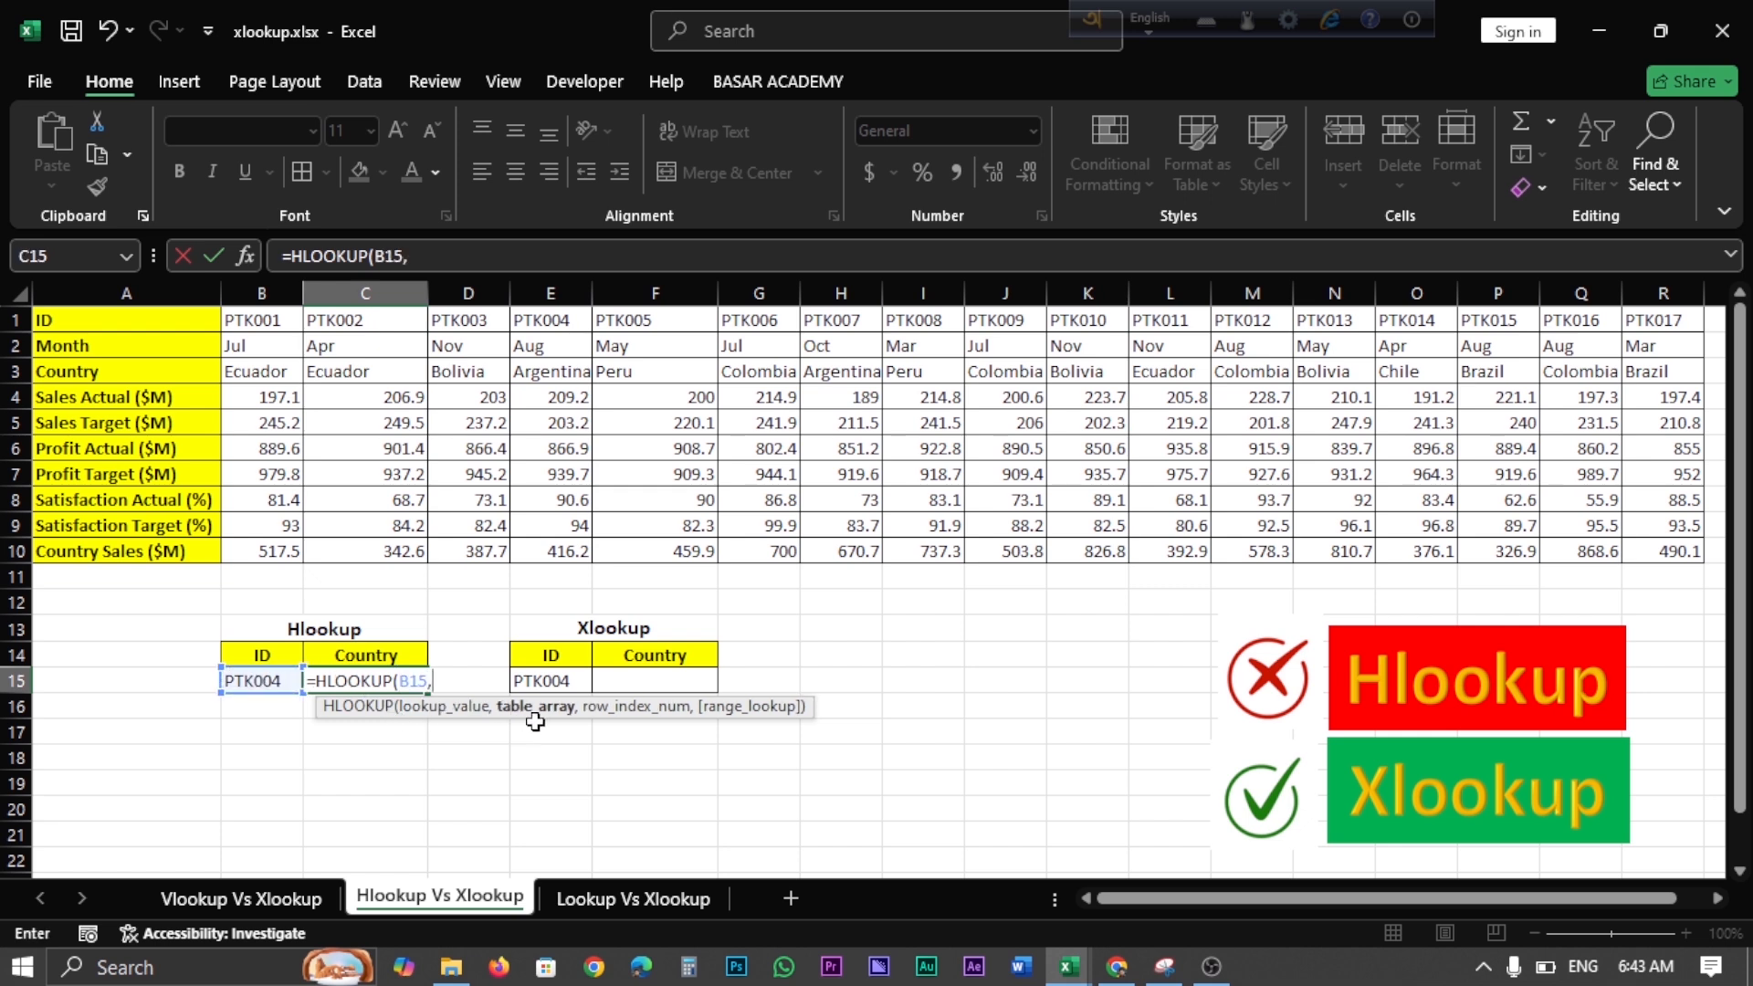
{"action": "left_click_drag", "start_coordinate": [72, 323], "coordinate": [1660, 552]}
{"action": "type", "text": ","}
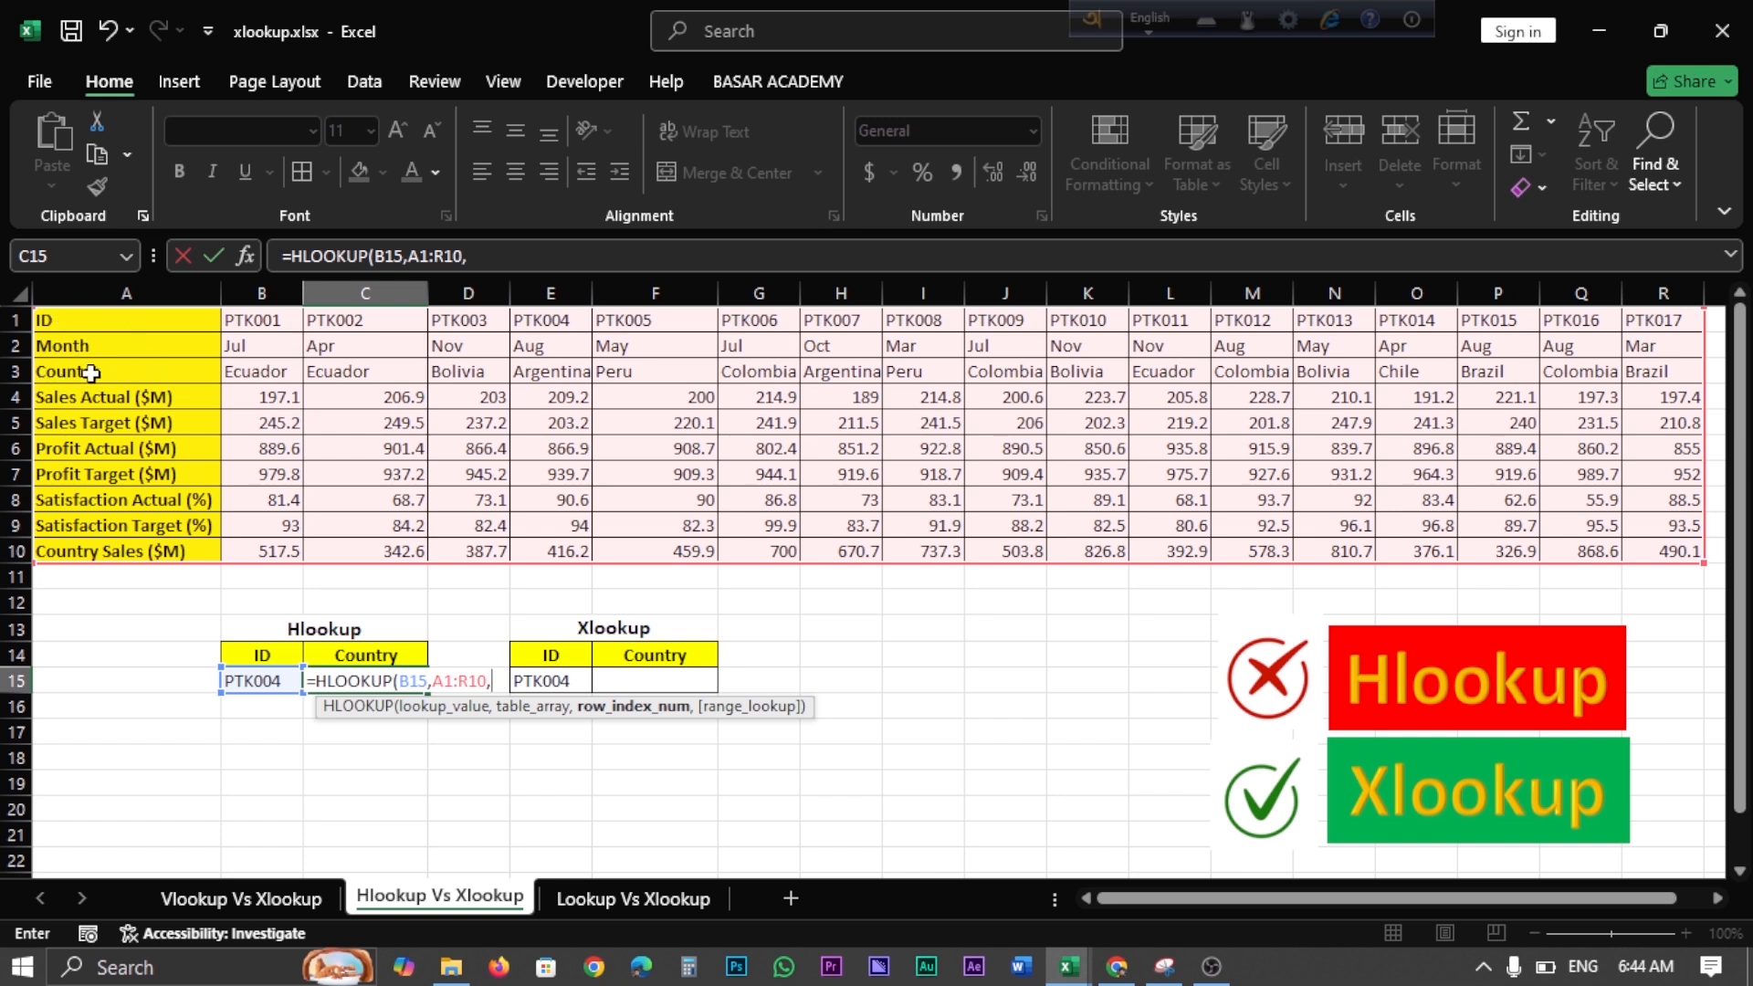
{"action": "type", "text": ","}
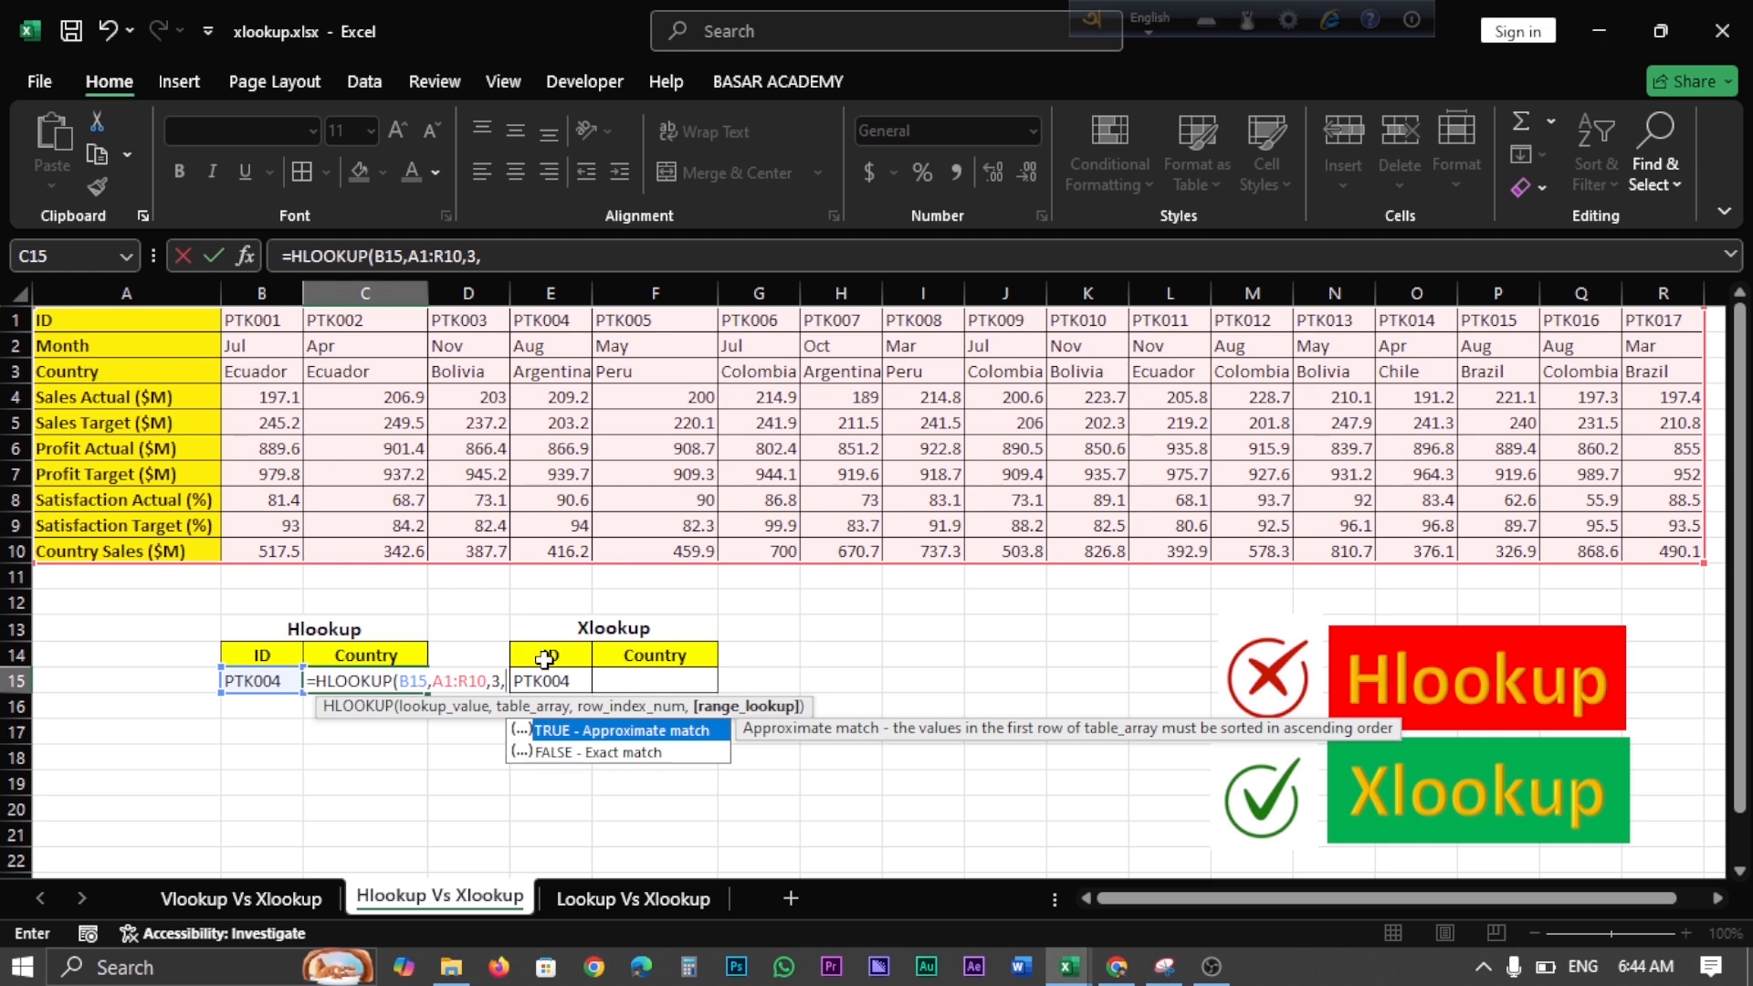
{"action": "left_click", "coordinate": [505, 254]}
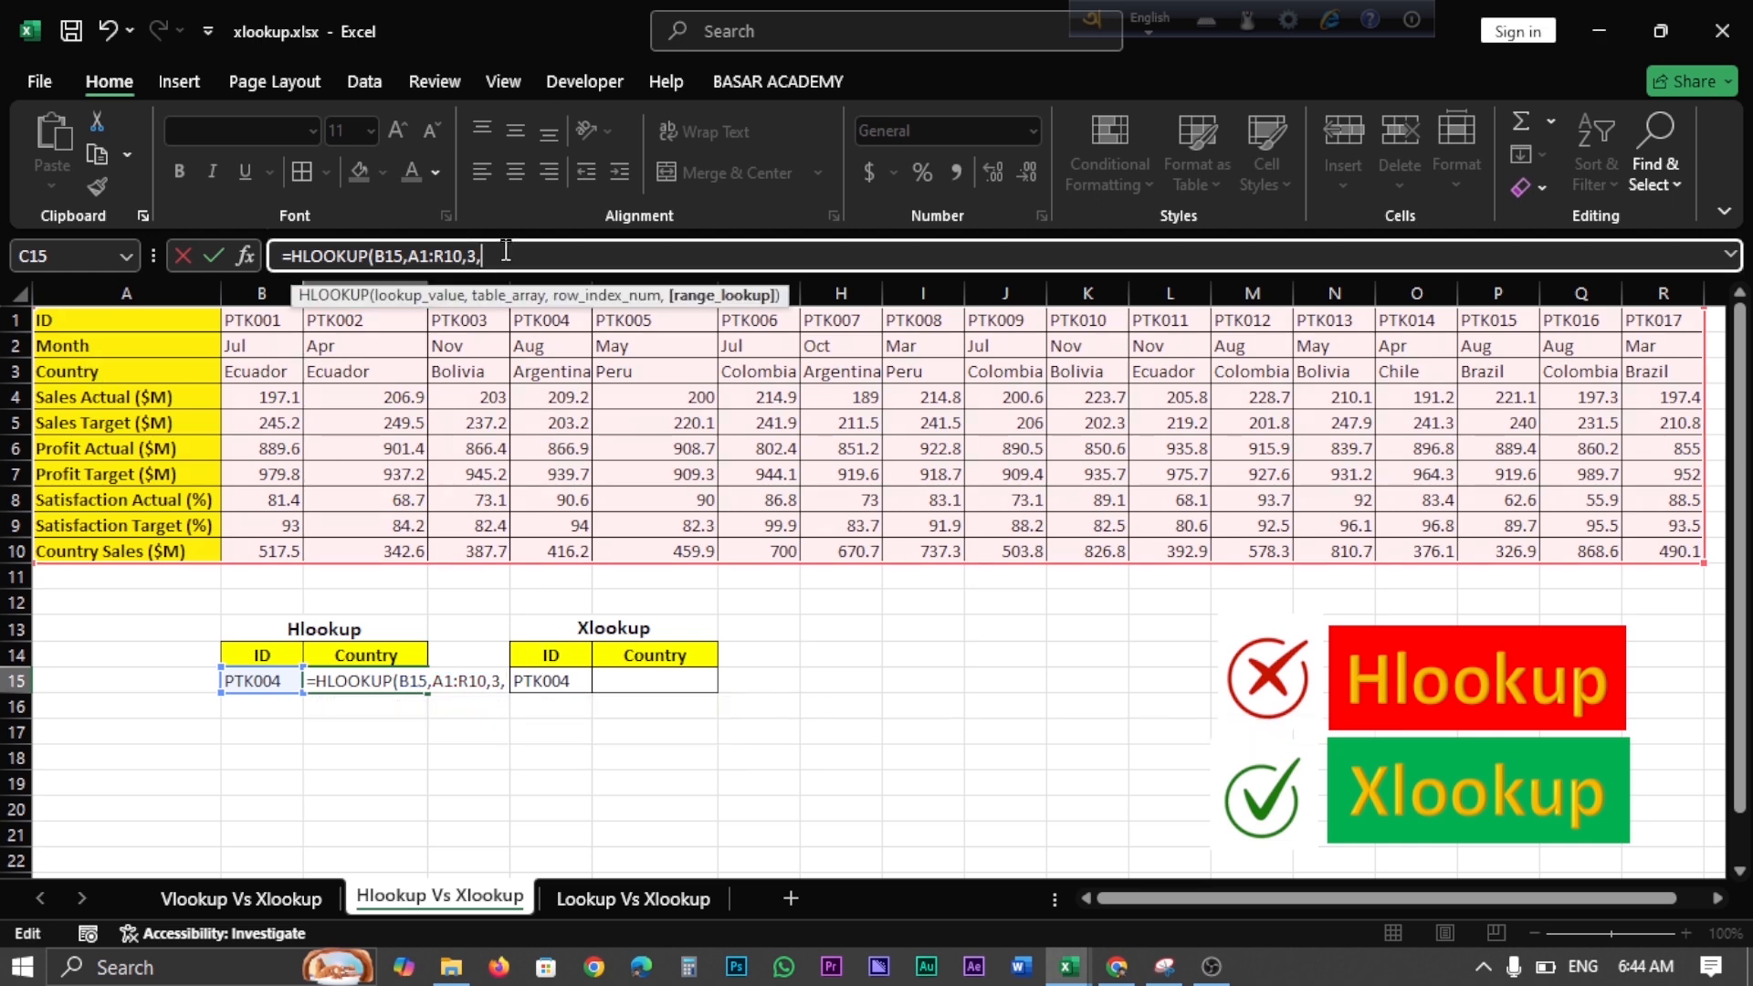
{"action": "type", "text": "0"}
{"action": "key", "text": "Return"}
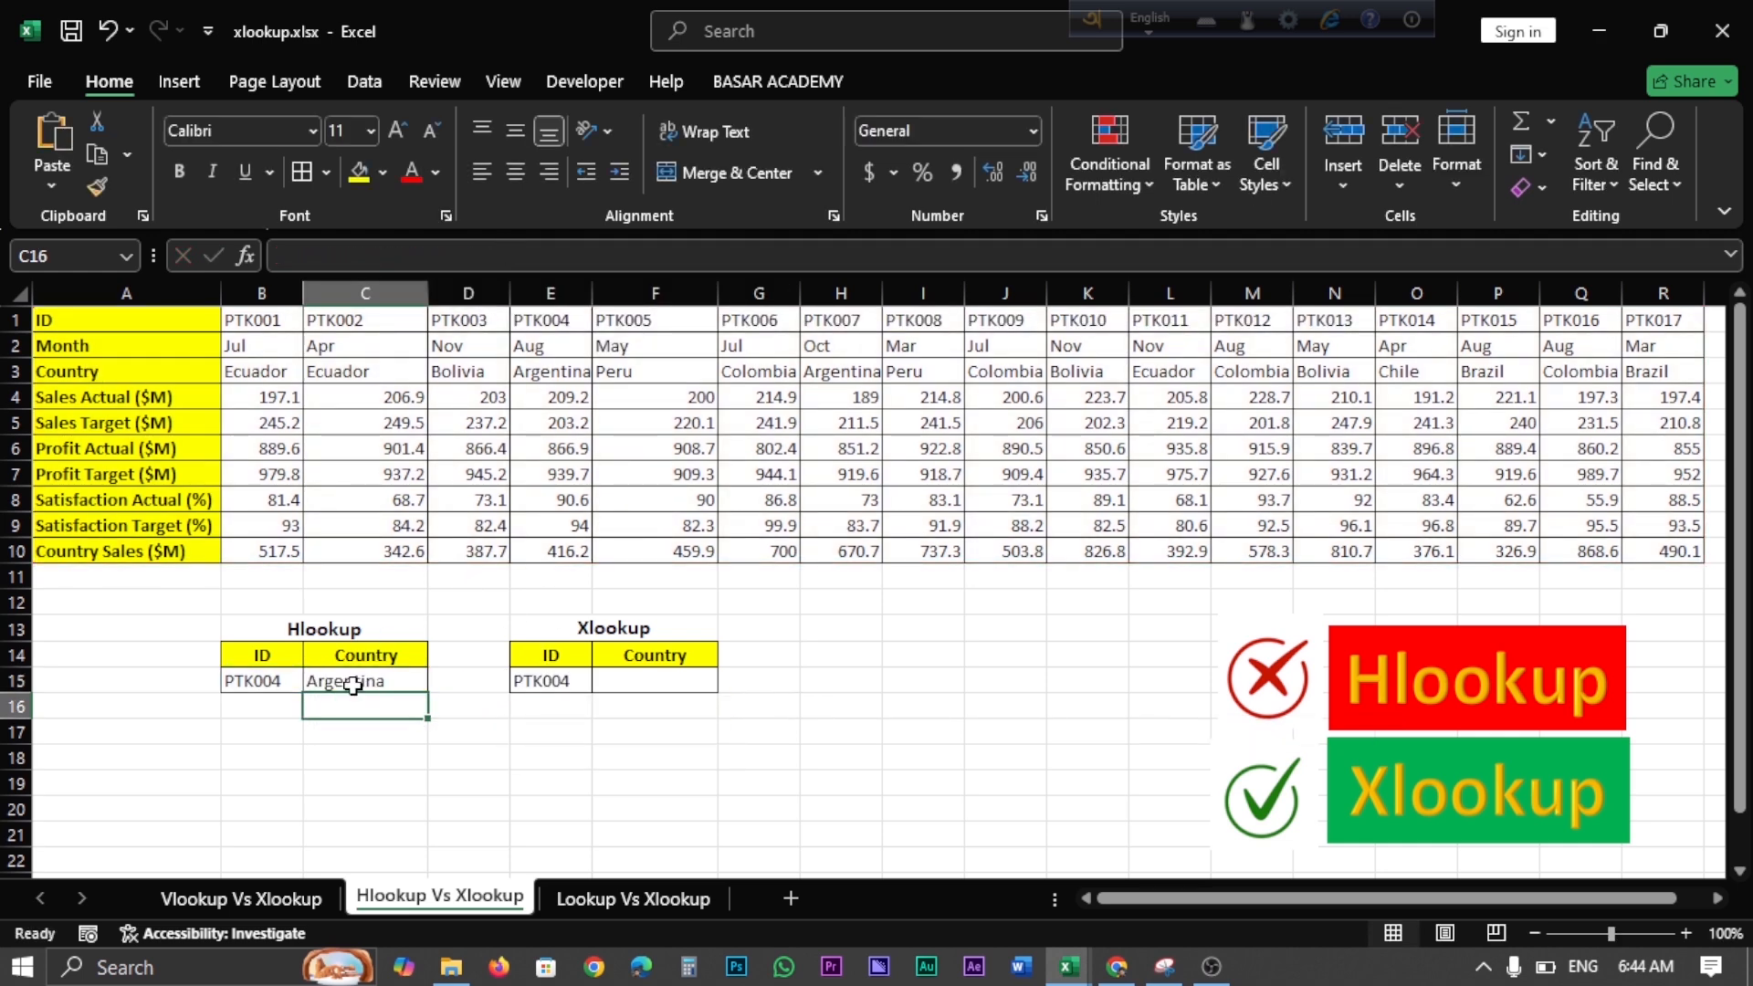
{"action": "left_click", "coordinate": [352, 685]}
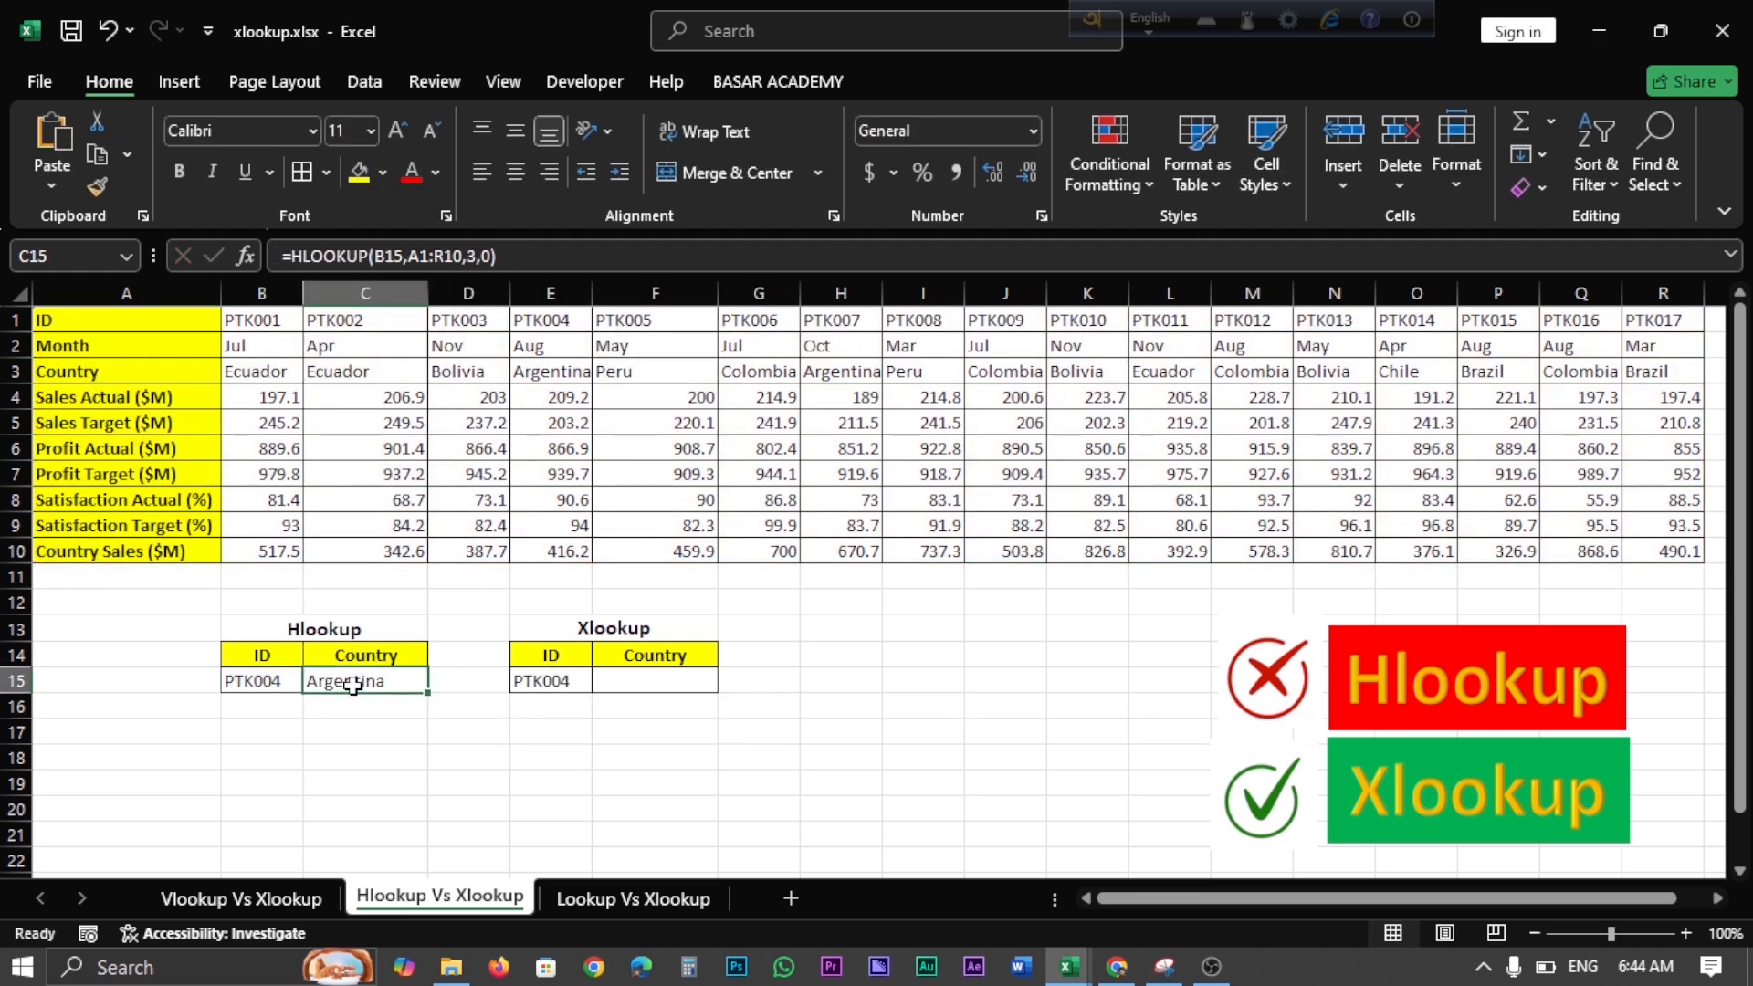
{"action": "left_click", "coordinate": [340, 625]}
Enter =XLOOKUP(E15,A1:R1,A3:R3) in F15 to return the country for the ID in E15.
{"action": "left_click", "coordinate": [684, 683]}
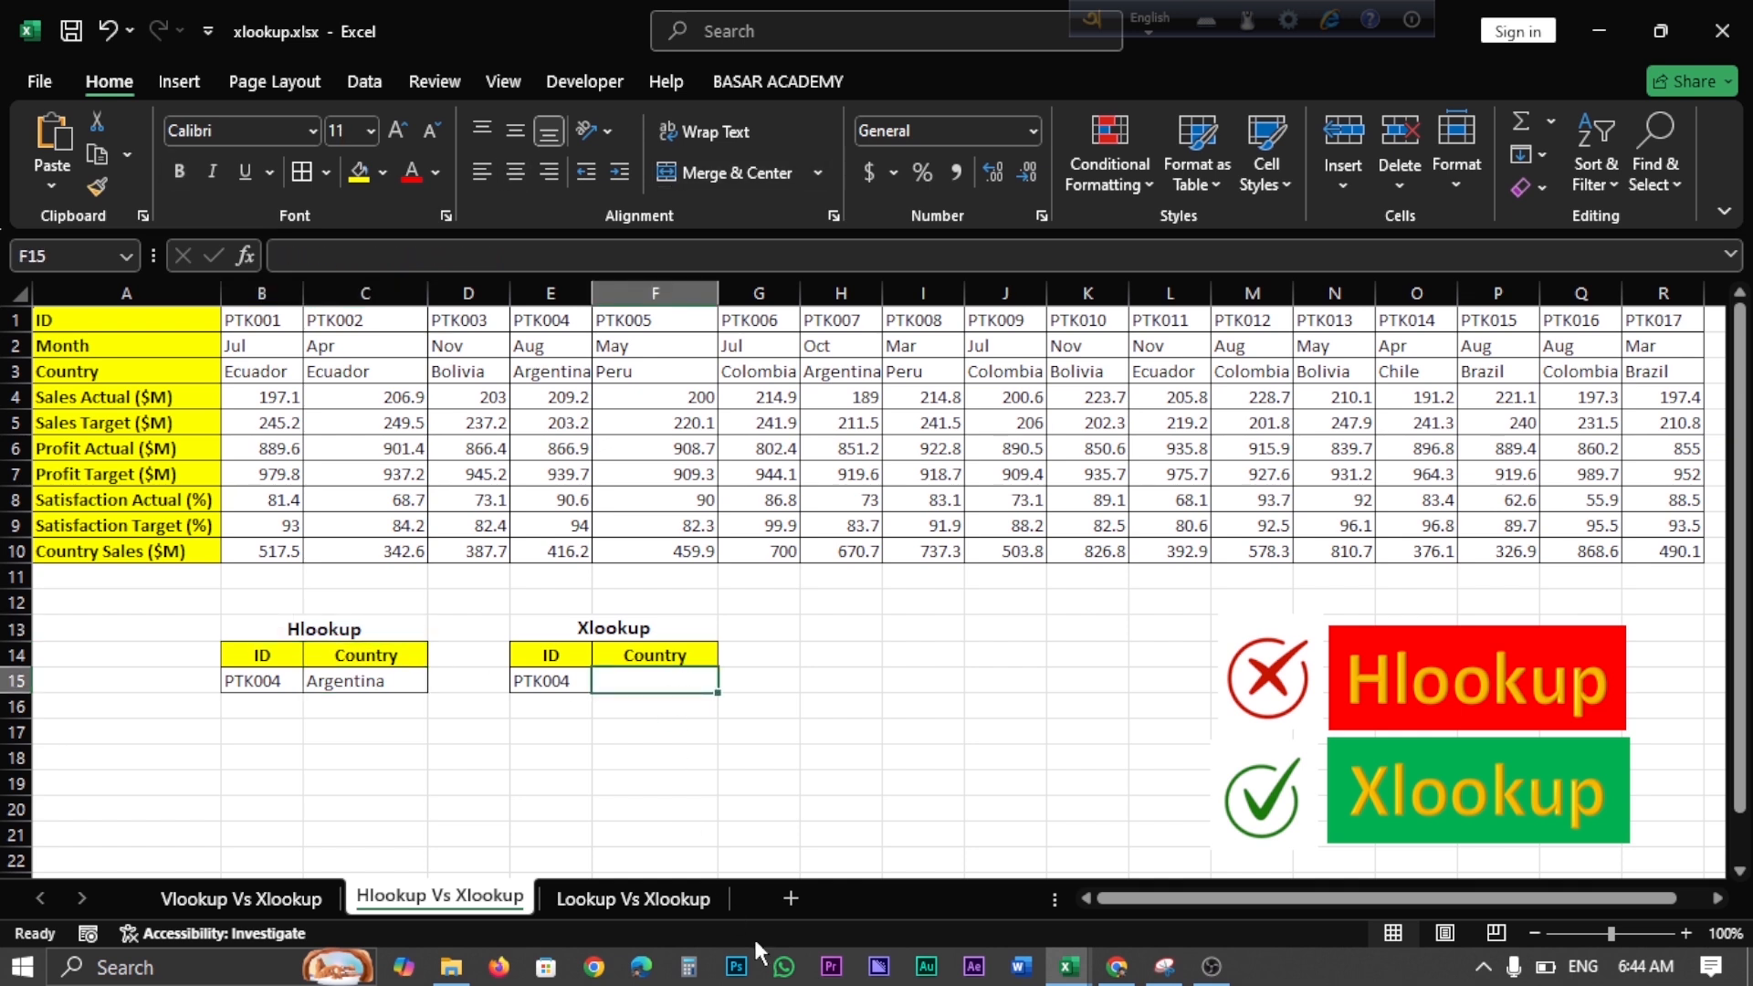
{"action": "type", "text": "=xl"}
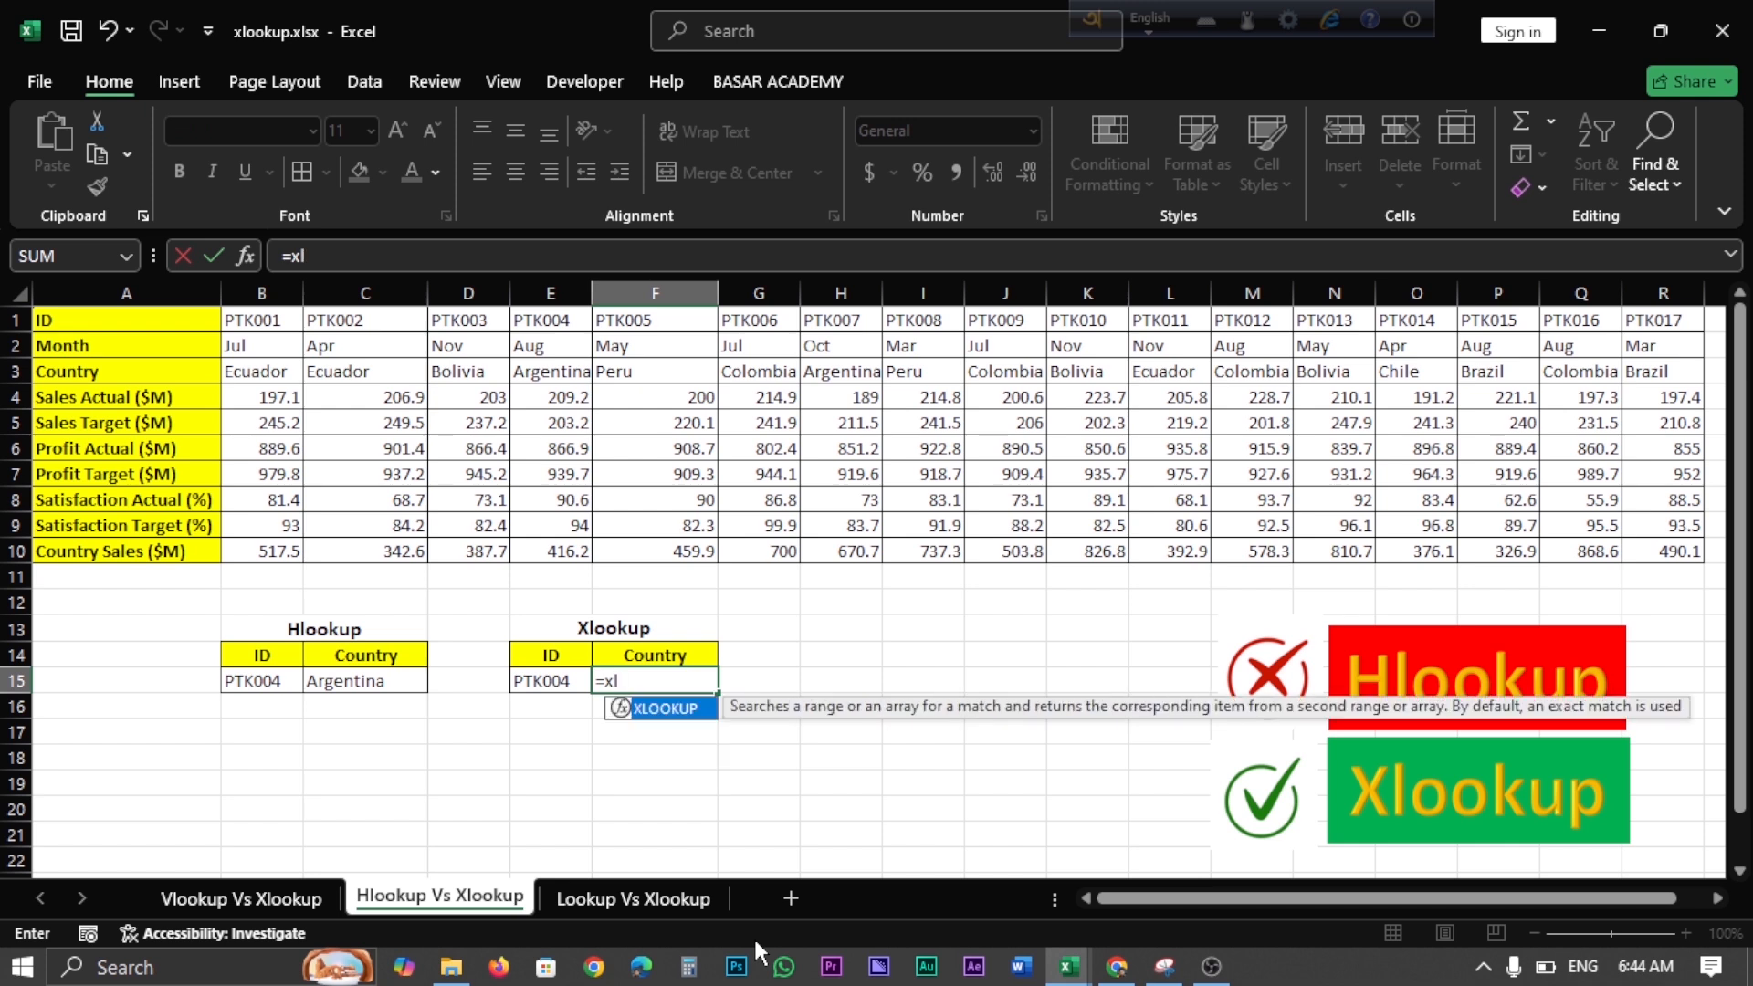
{"action": "key", "text": "Tab"}
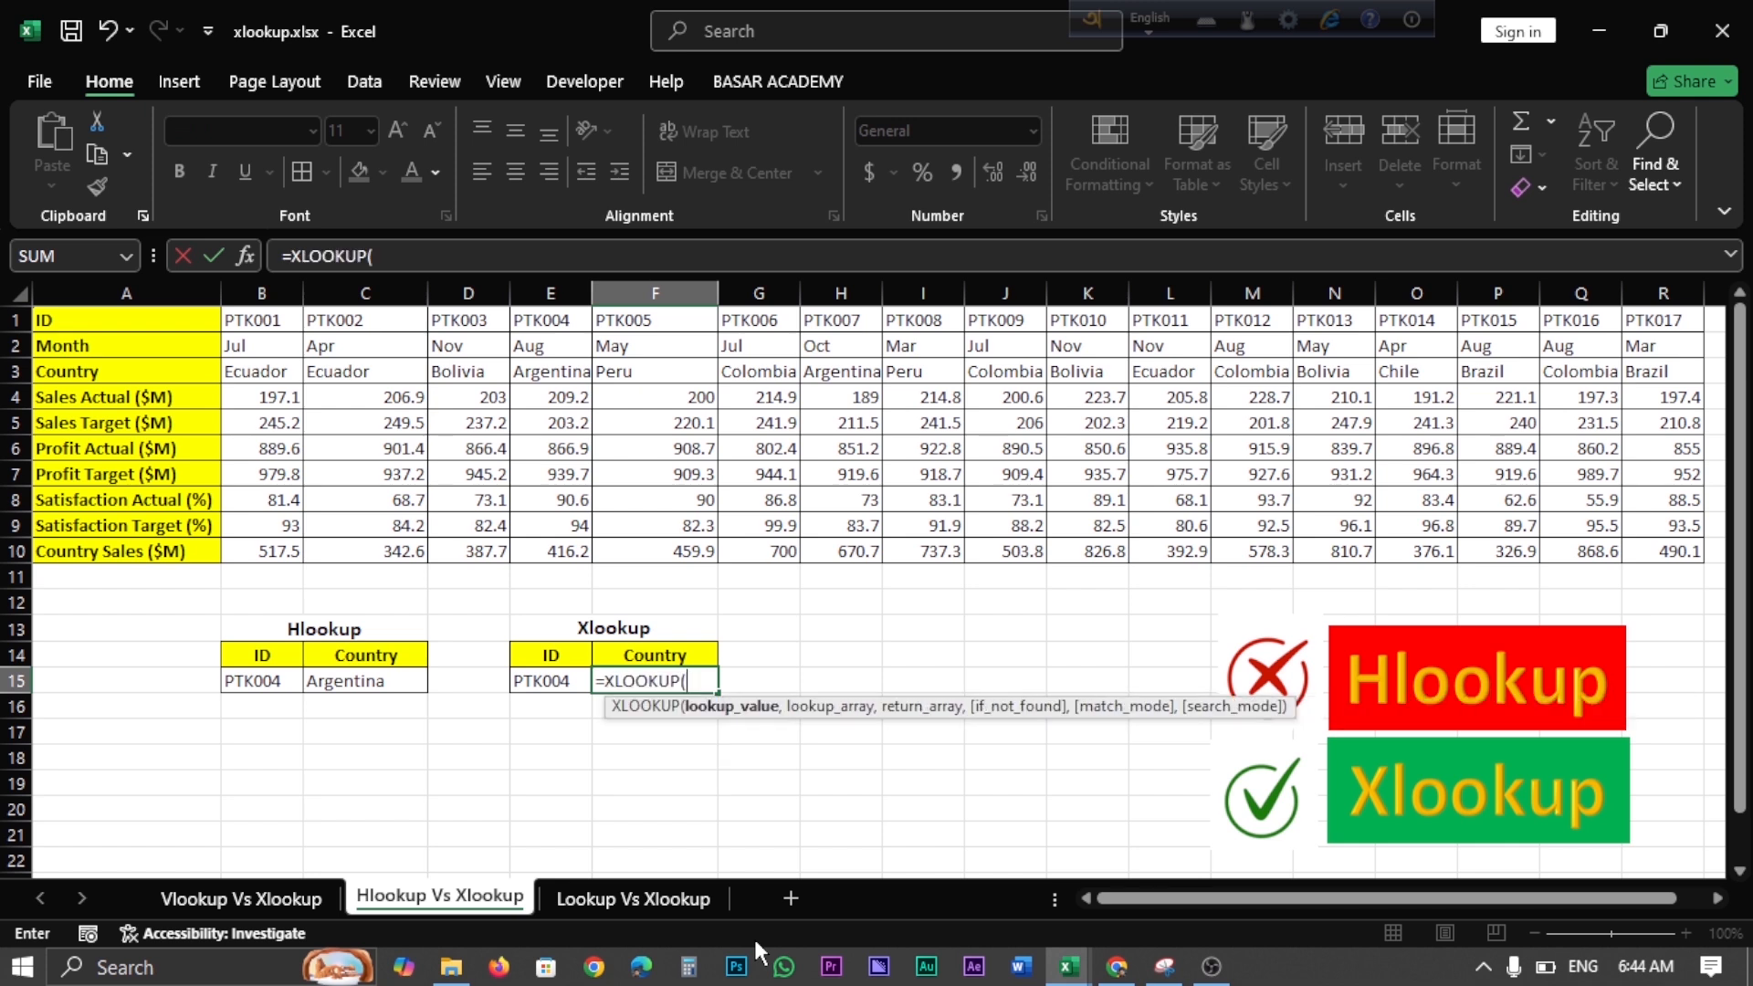
{"action": "left_click", "coordinate": [542, 679]}
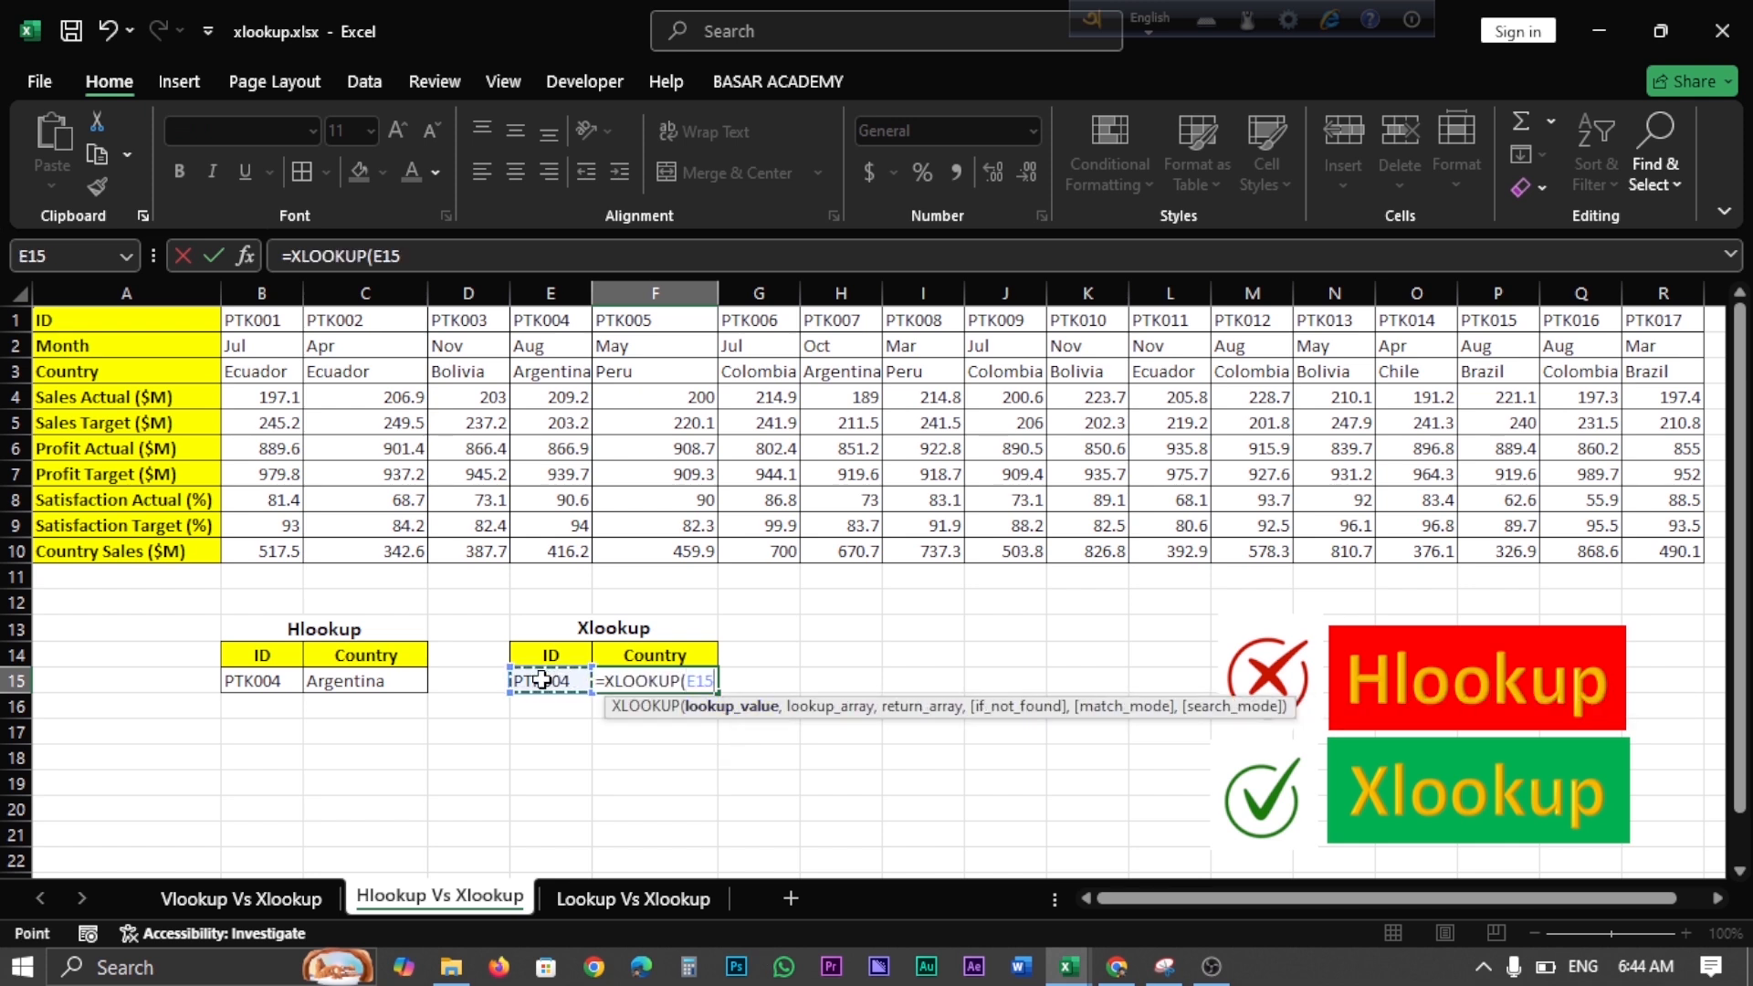
{"action": "type", "text": ","}
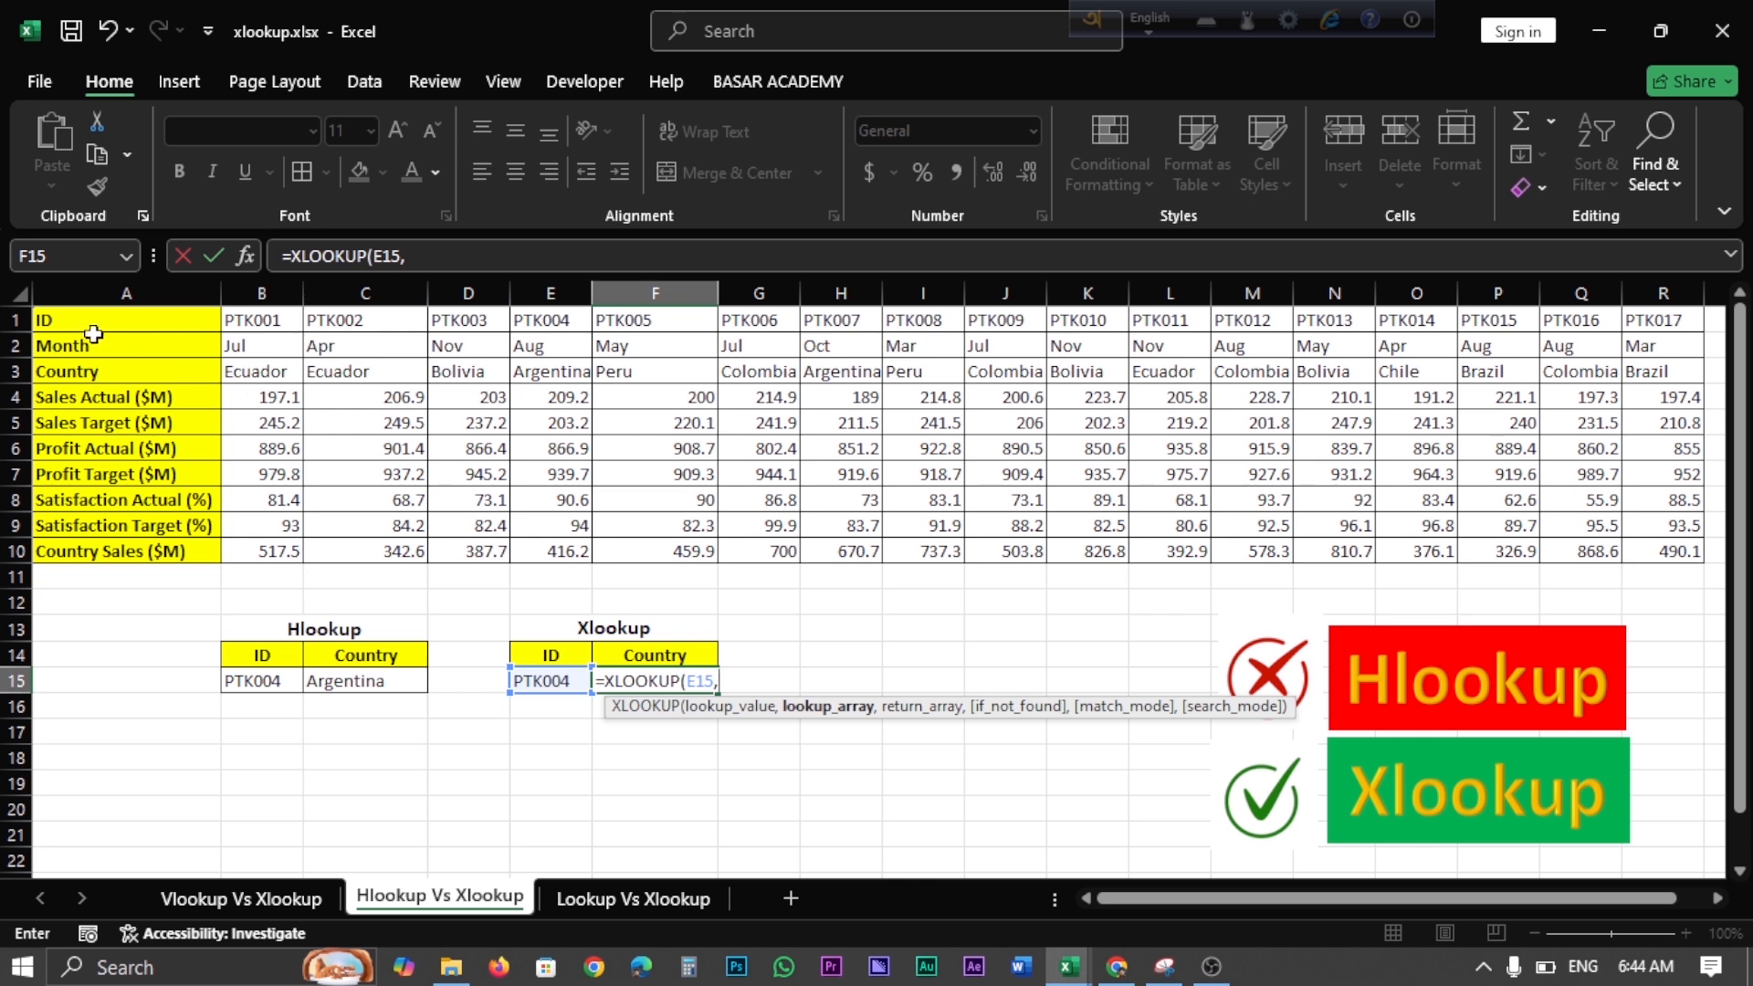
{"action": "left_click", "coordinate": [52, 321]}
{"action": "left_click_drag", "start_coordinate": [52, 321], "coordinate": [1664, 320]}
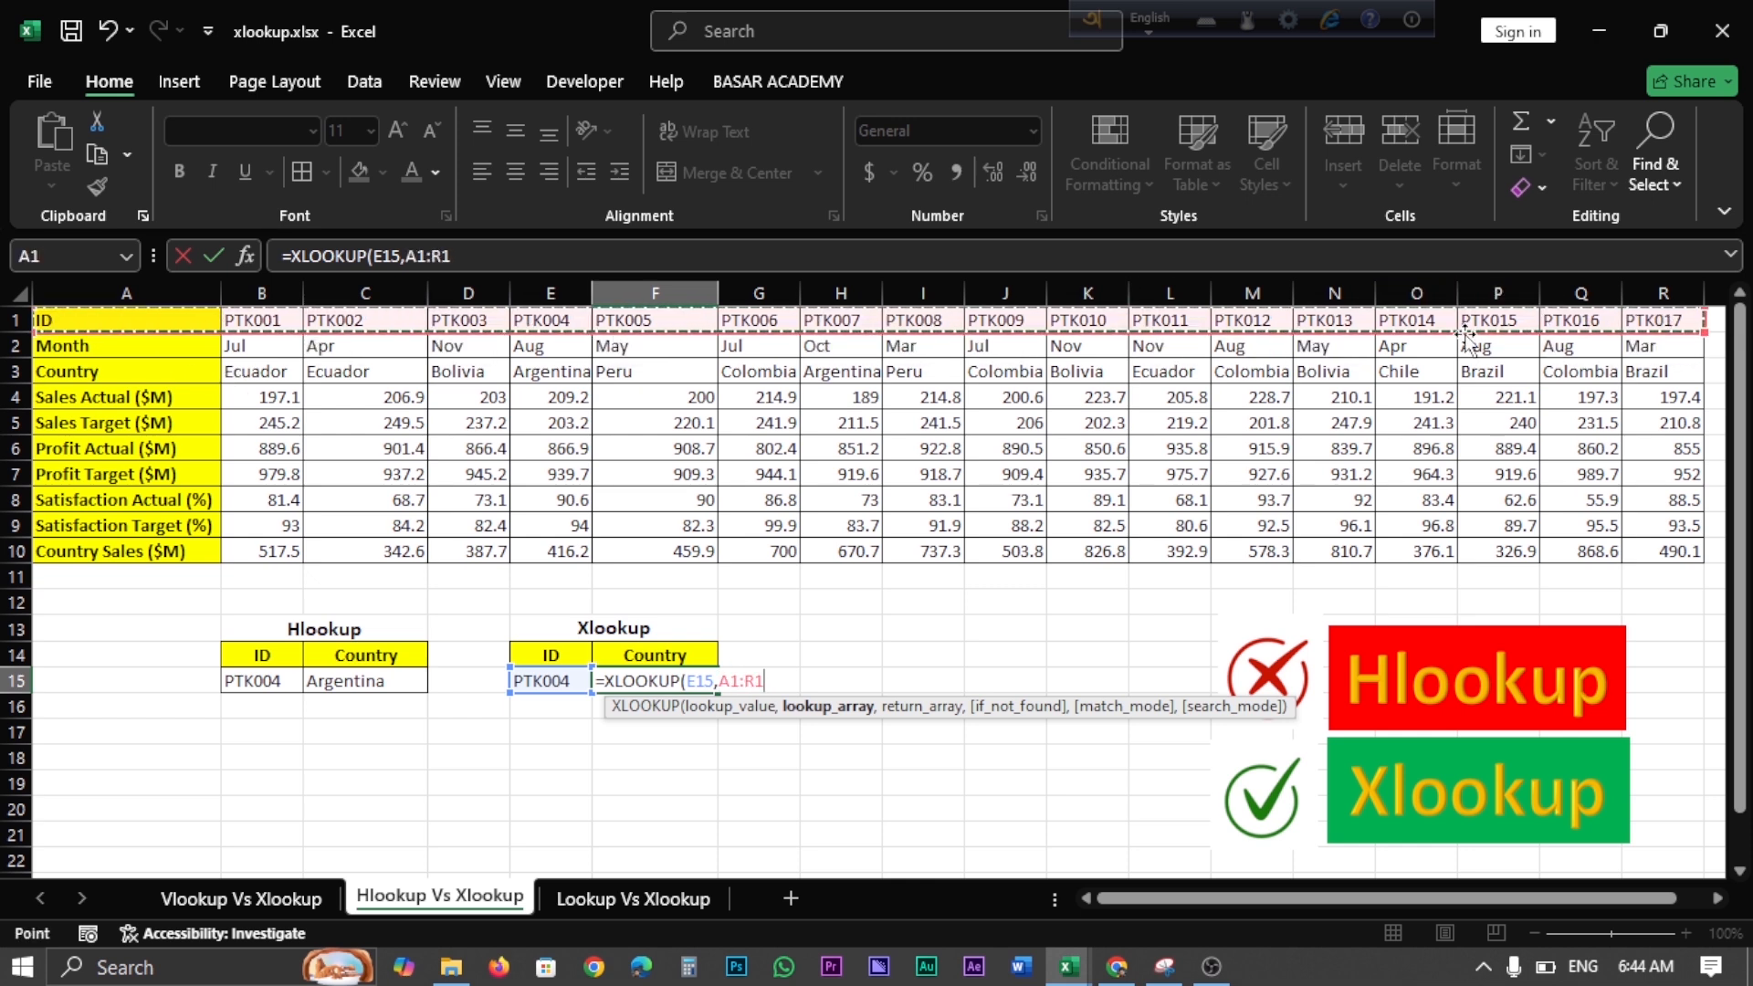
{"action": "type", "text": ","}
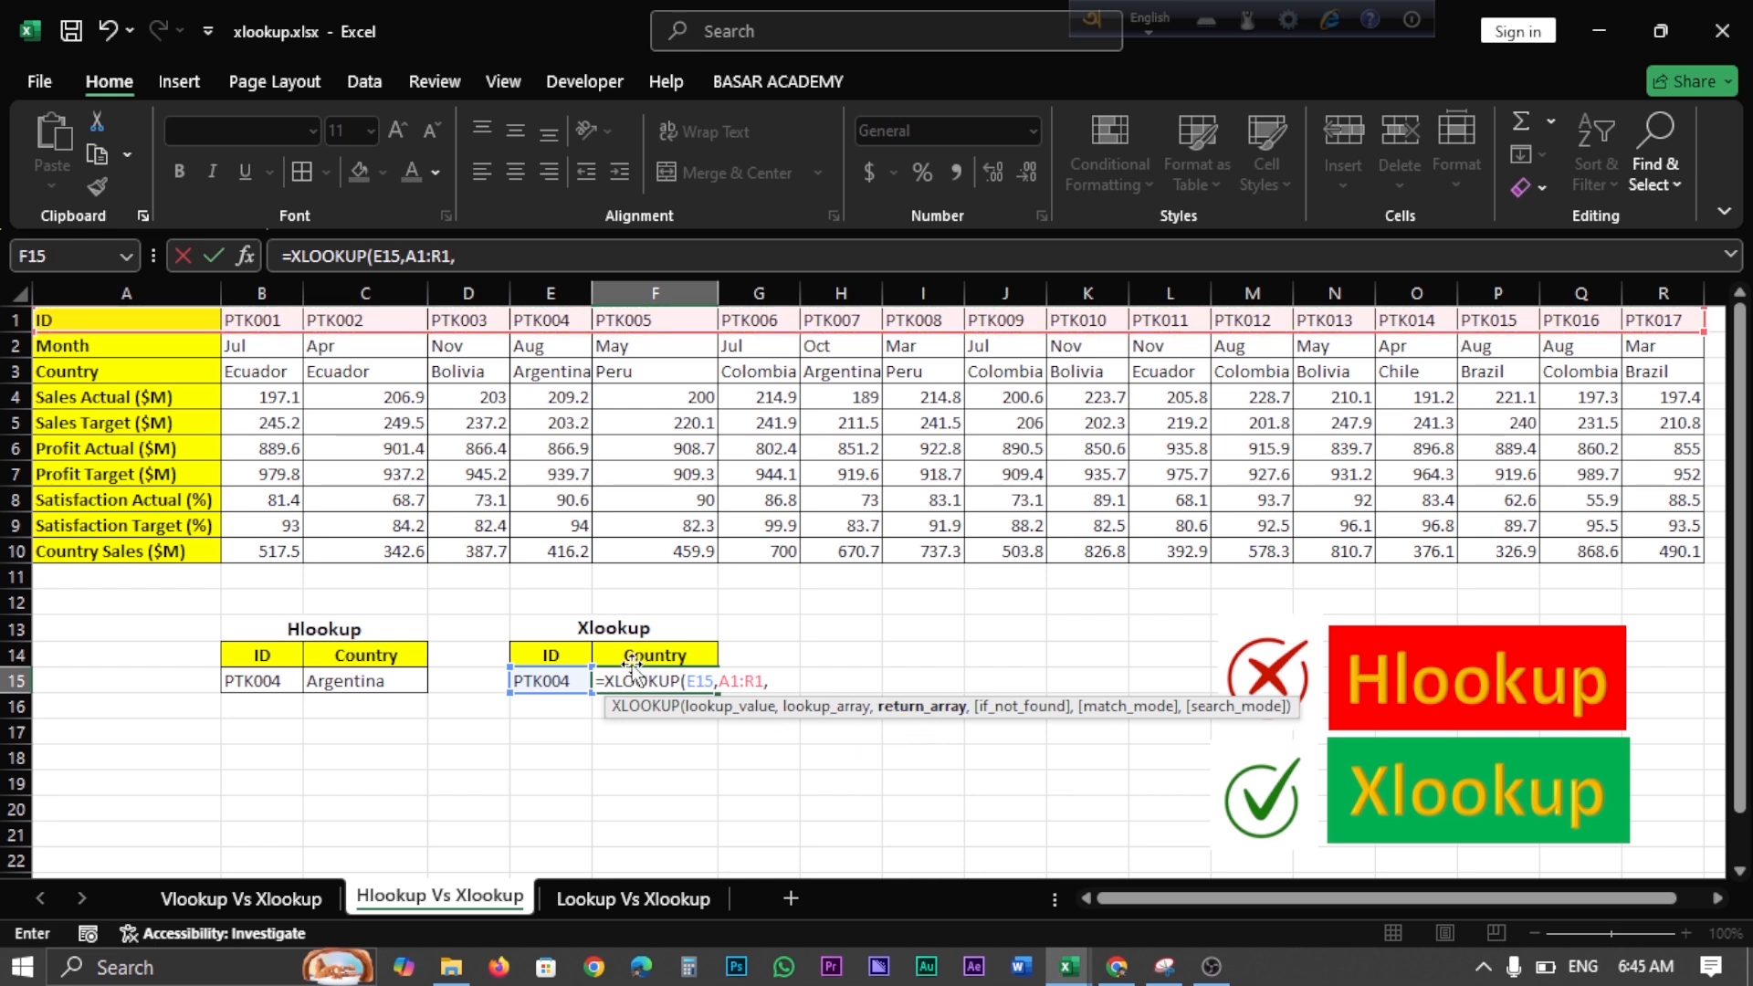
{"action": "left_click_drag", "start_coordinate": [57, 369], "coordinate": [1666, 373]}
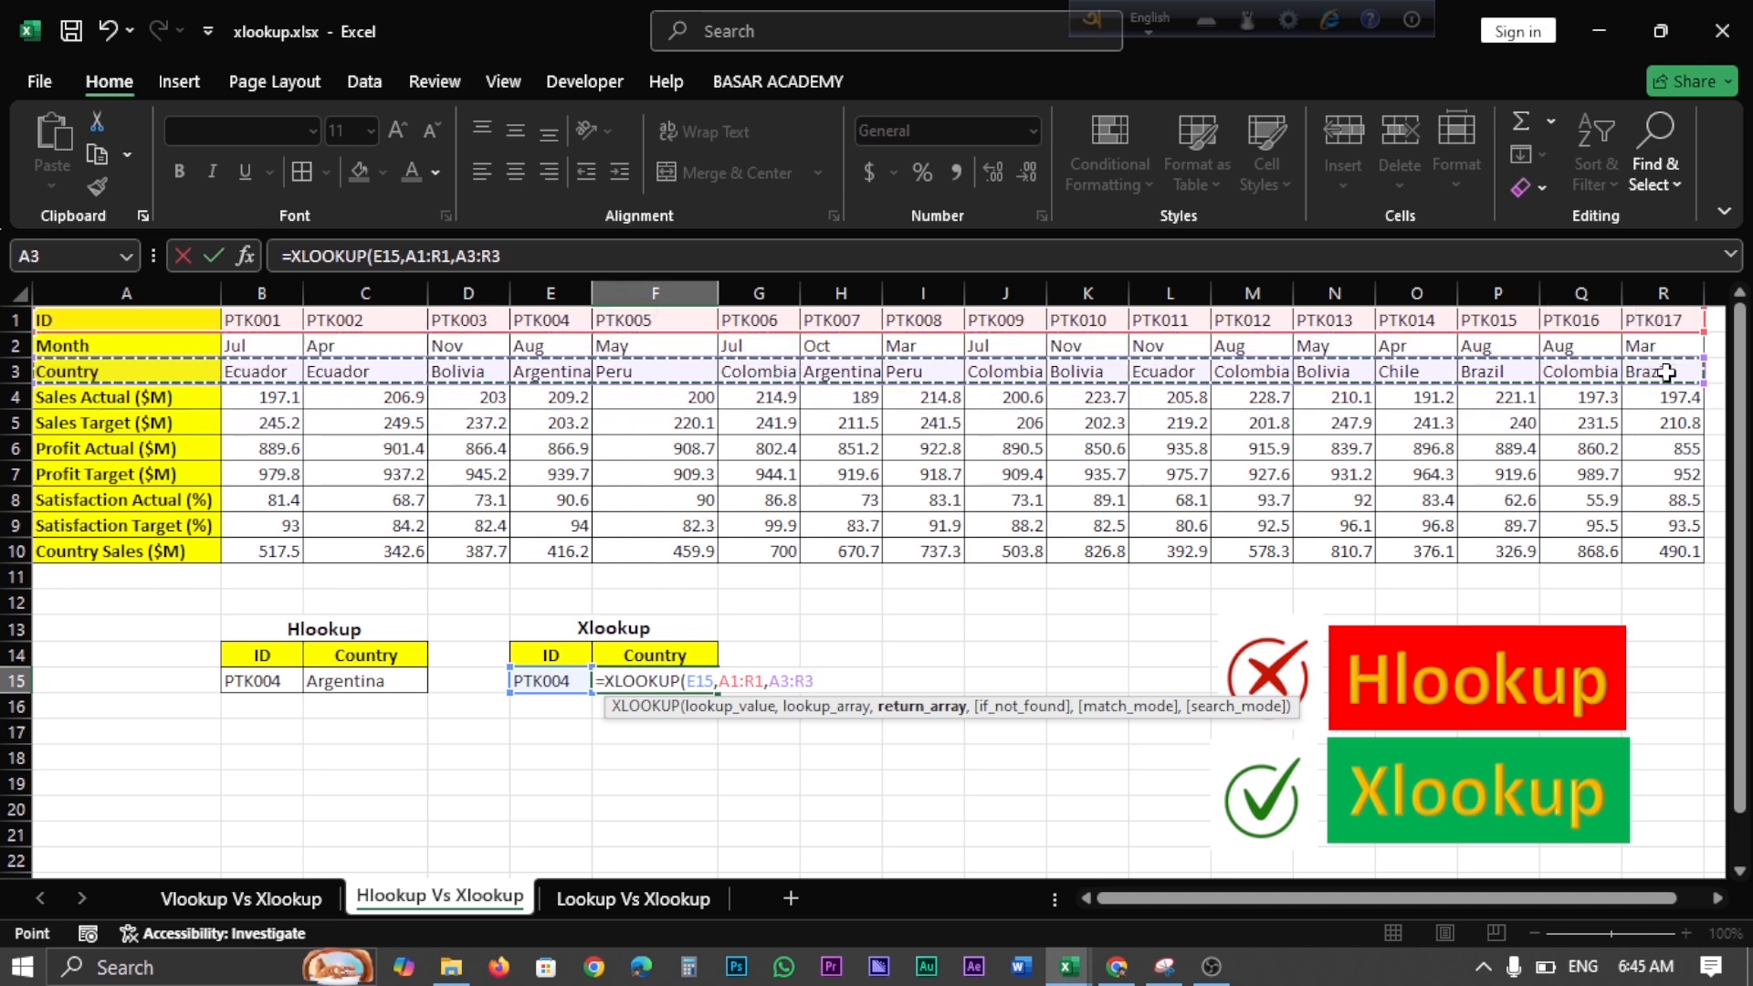
{"action": "key", "text": "Return"}
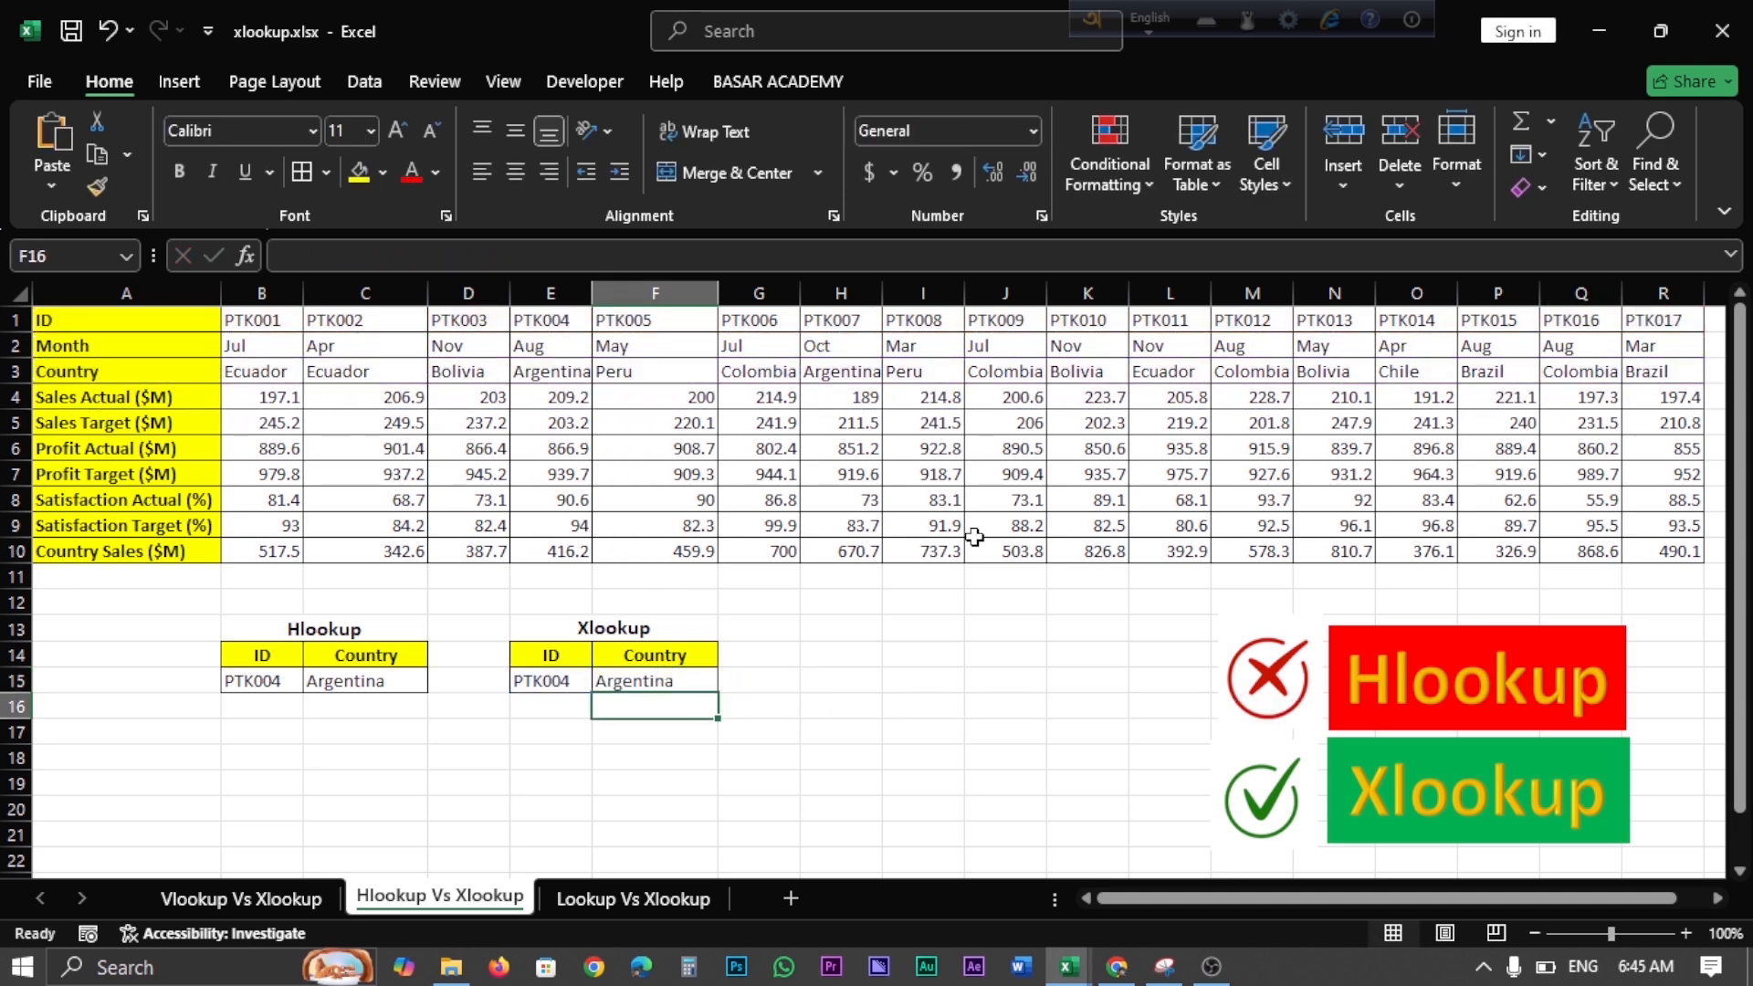
Compare the HLOOKUP formula in C15 with the XLOOKUP formula in F15.
{"action": "left_click", "coordinate": [345, 680]}
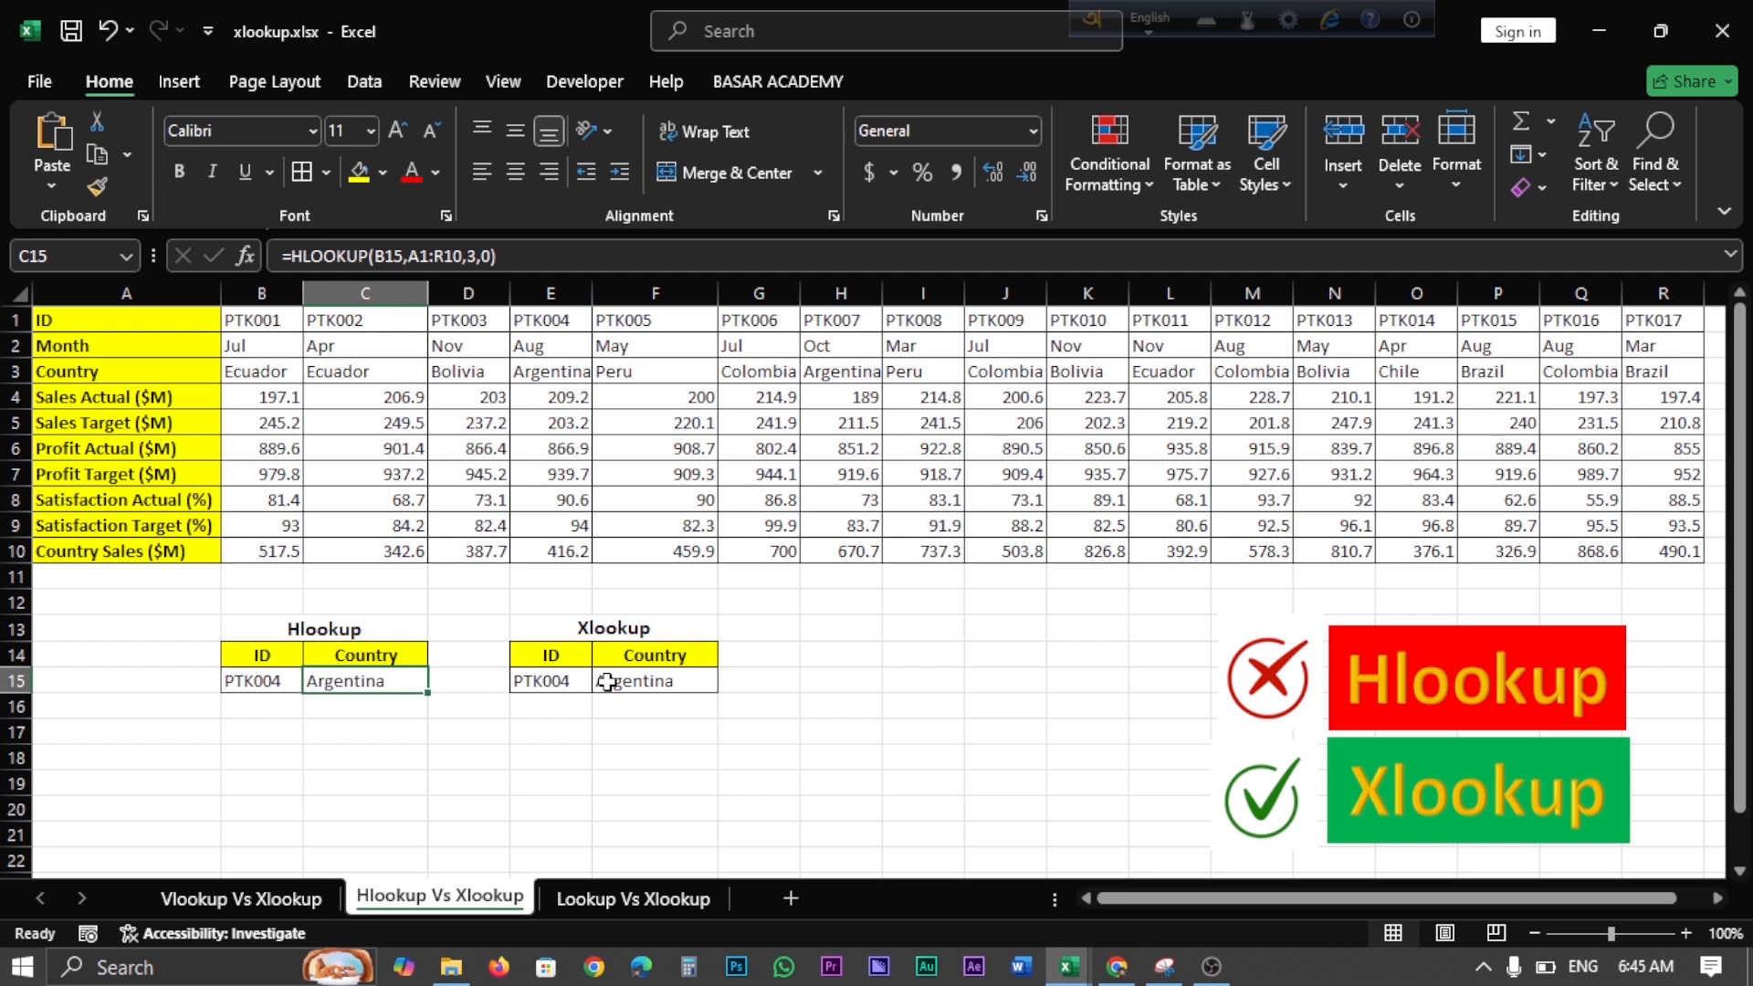
{"action": "left_click", "coordinate": [644, 680]}
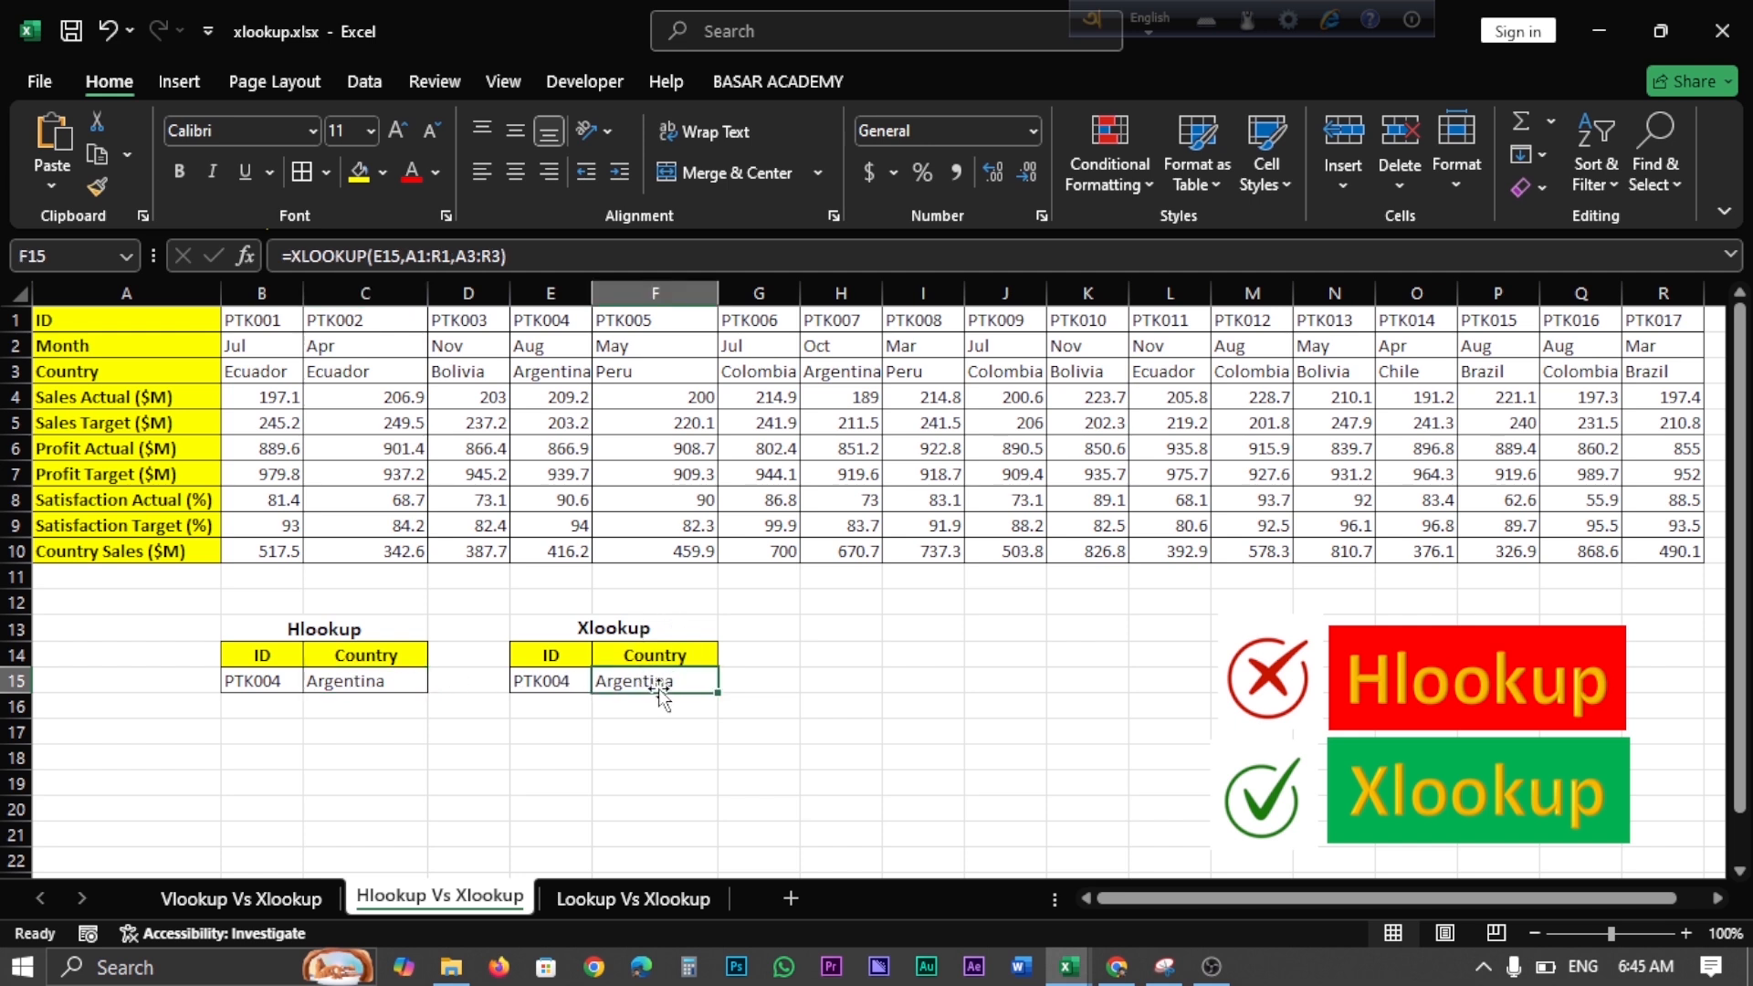
{"action": "left_click", "coordinate": [687, 822]}
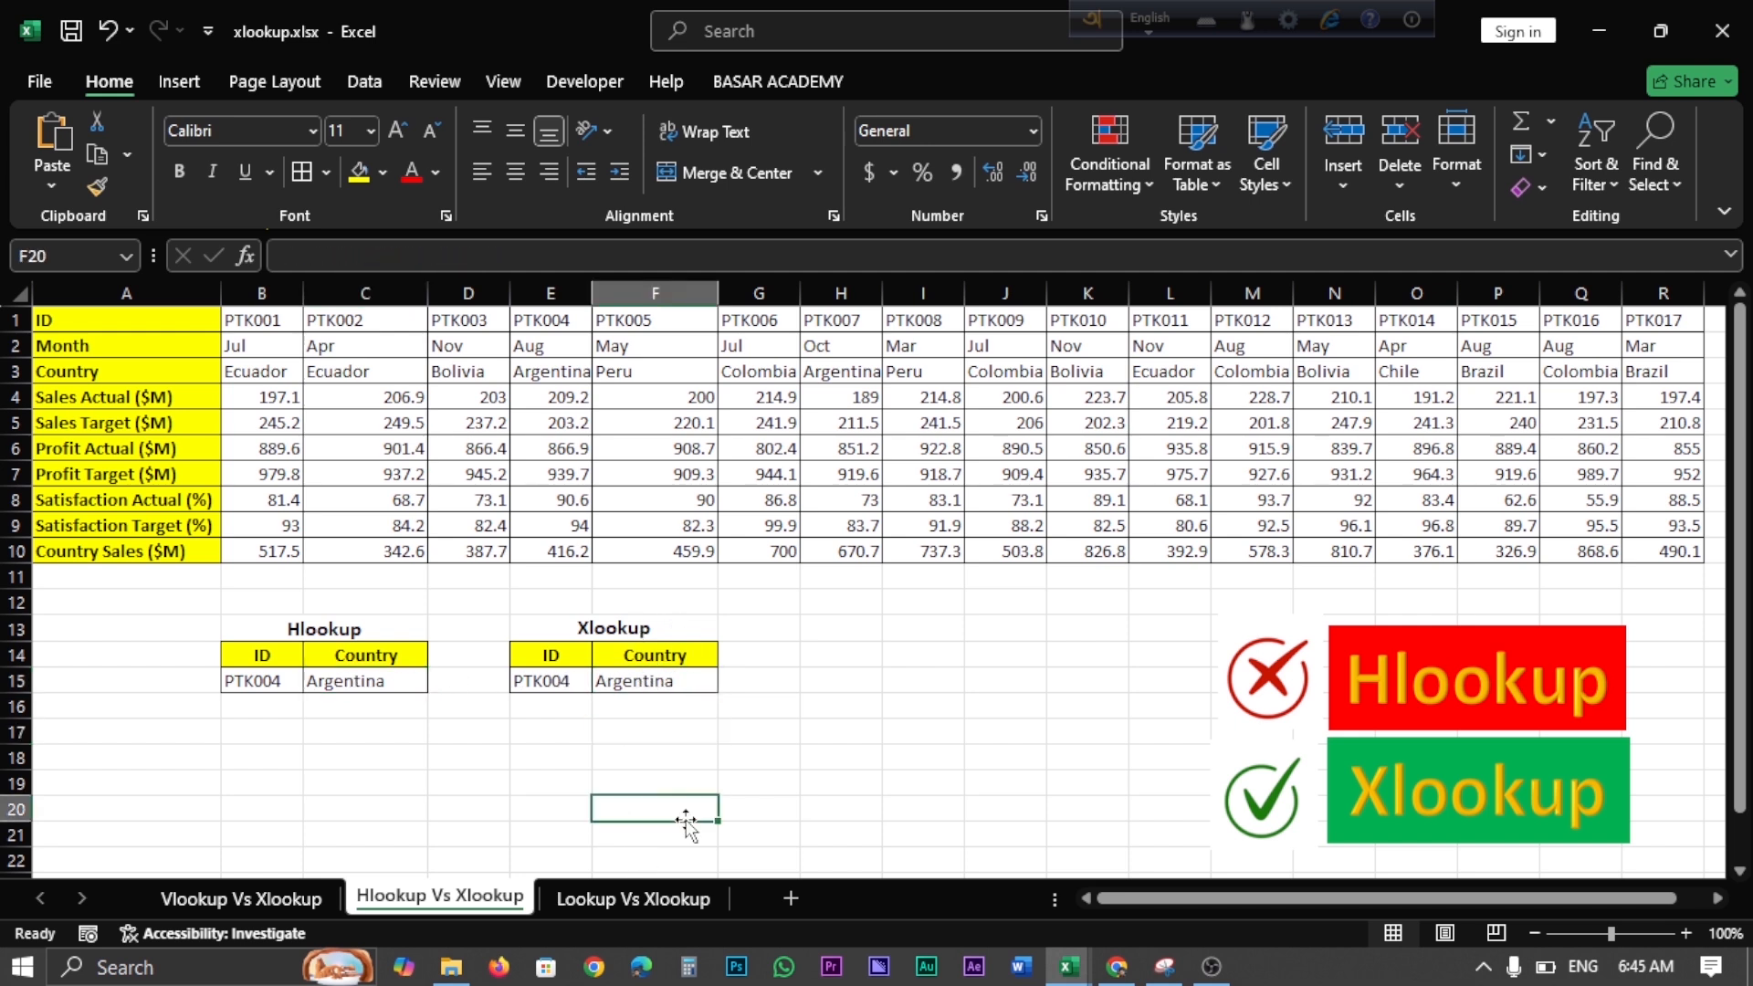
Clear the existing grade results in G2:G9 on the Lookup Vs Xlookup sheet.
{"action": "left_click", "coordinate": [615, 902]}
{"action": "left_click", "coordinate": [346, 414]}
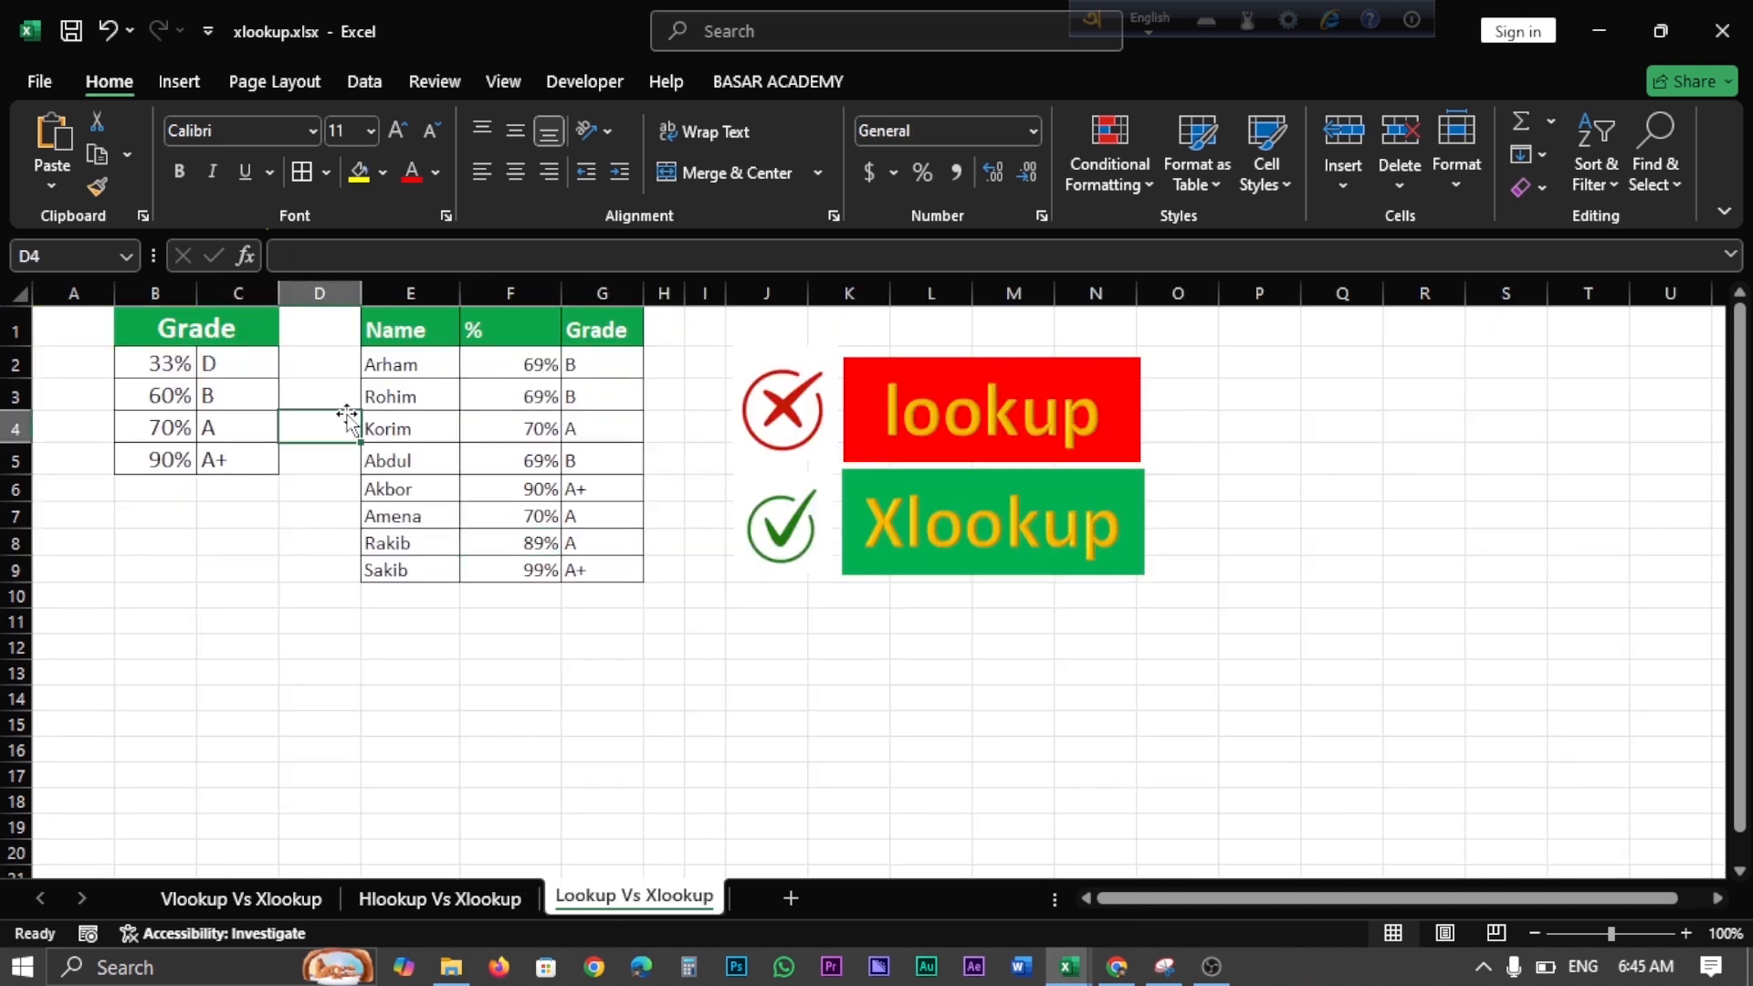
{"action": "left_click", "coordinate": [296, 369]}
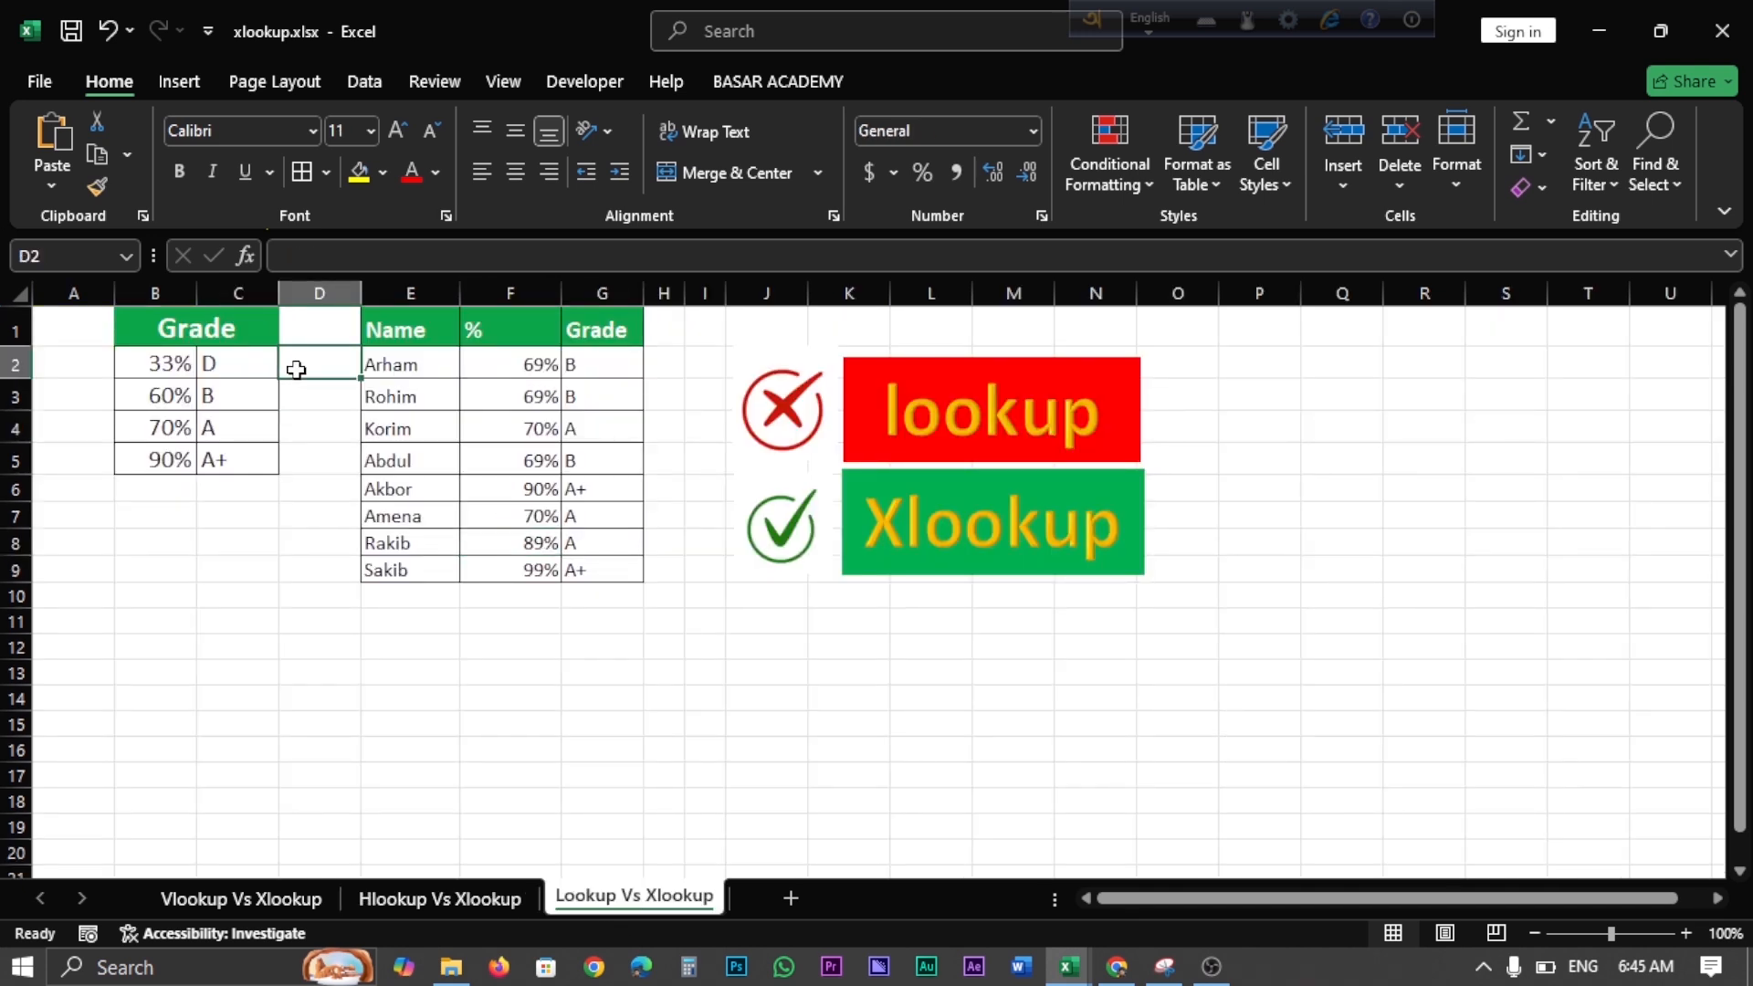
{"action": "left_click", "coordinate": [481, 484]}
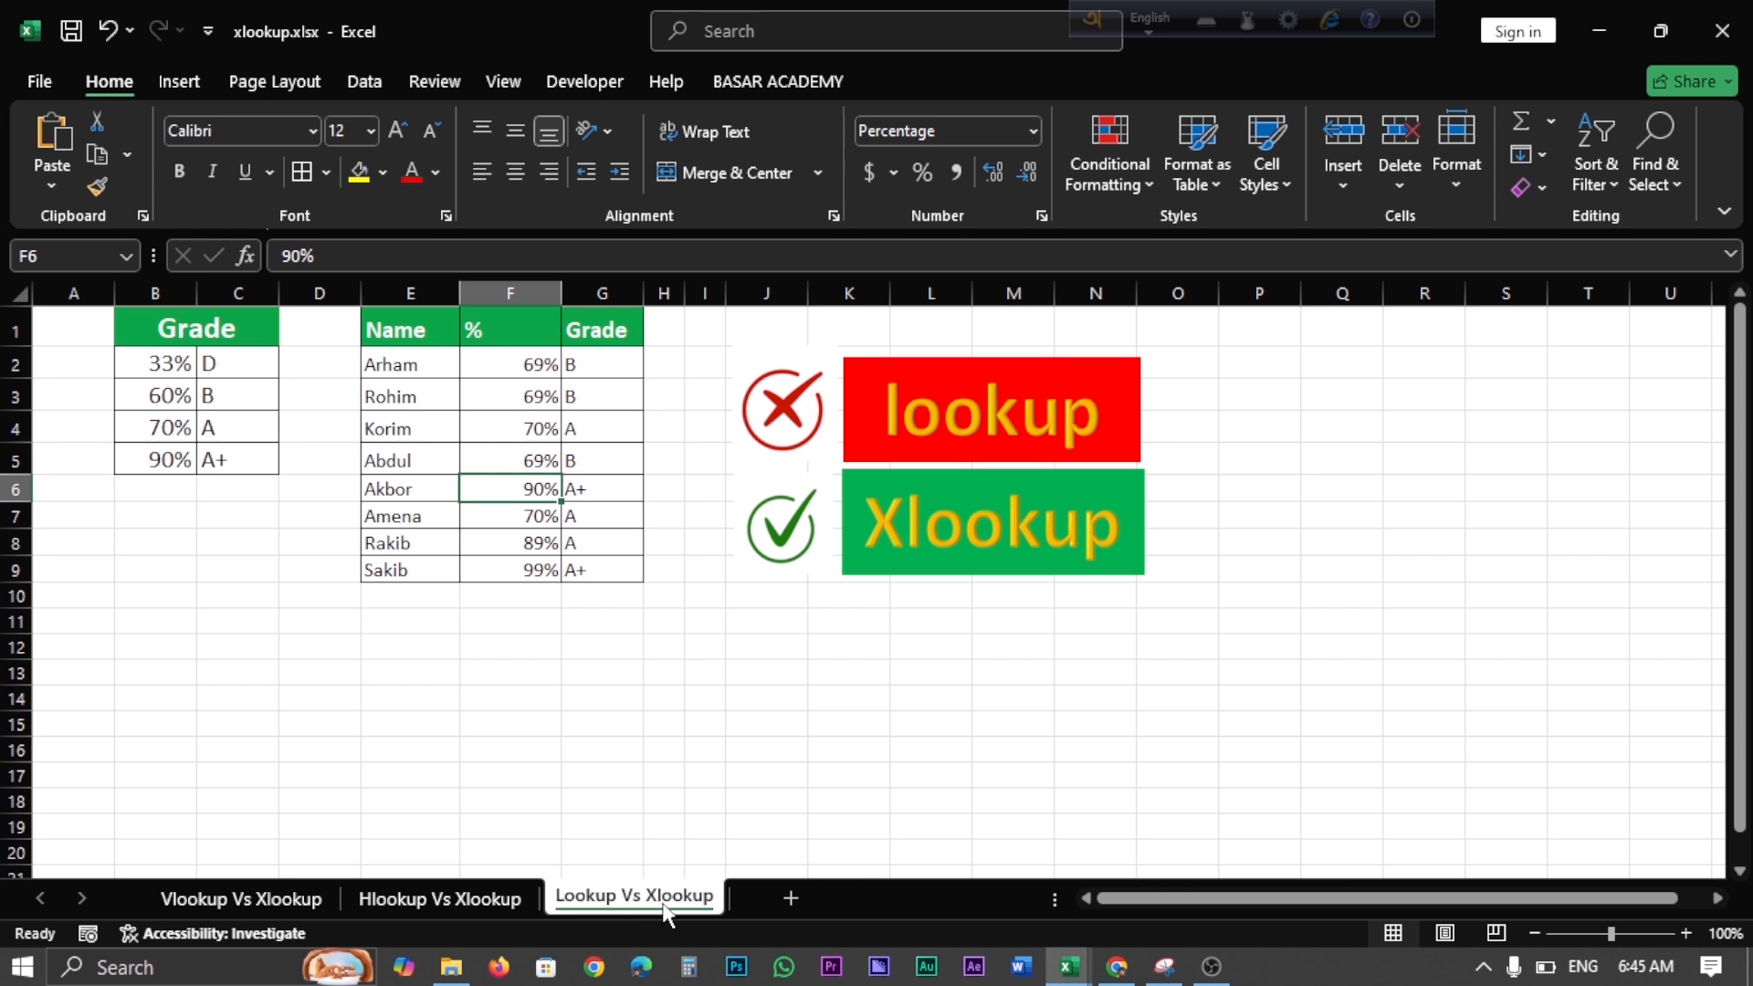
{"action": "left_click_drag", "start_coordinate": [601, 365], "coordinate": [594, 572]}
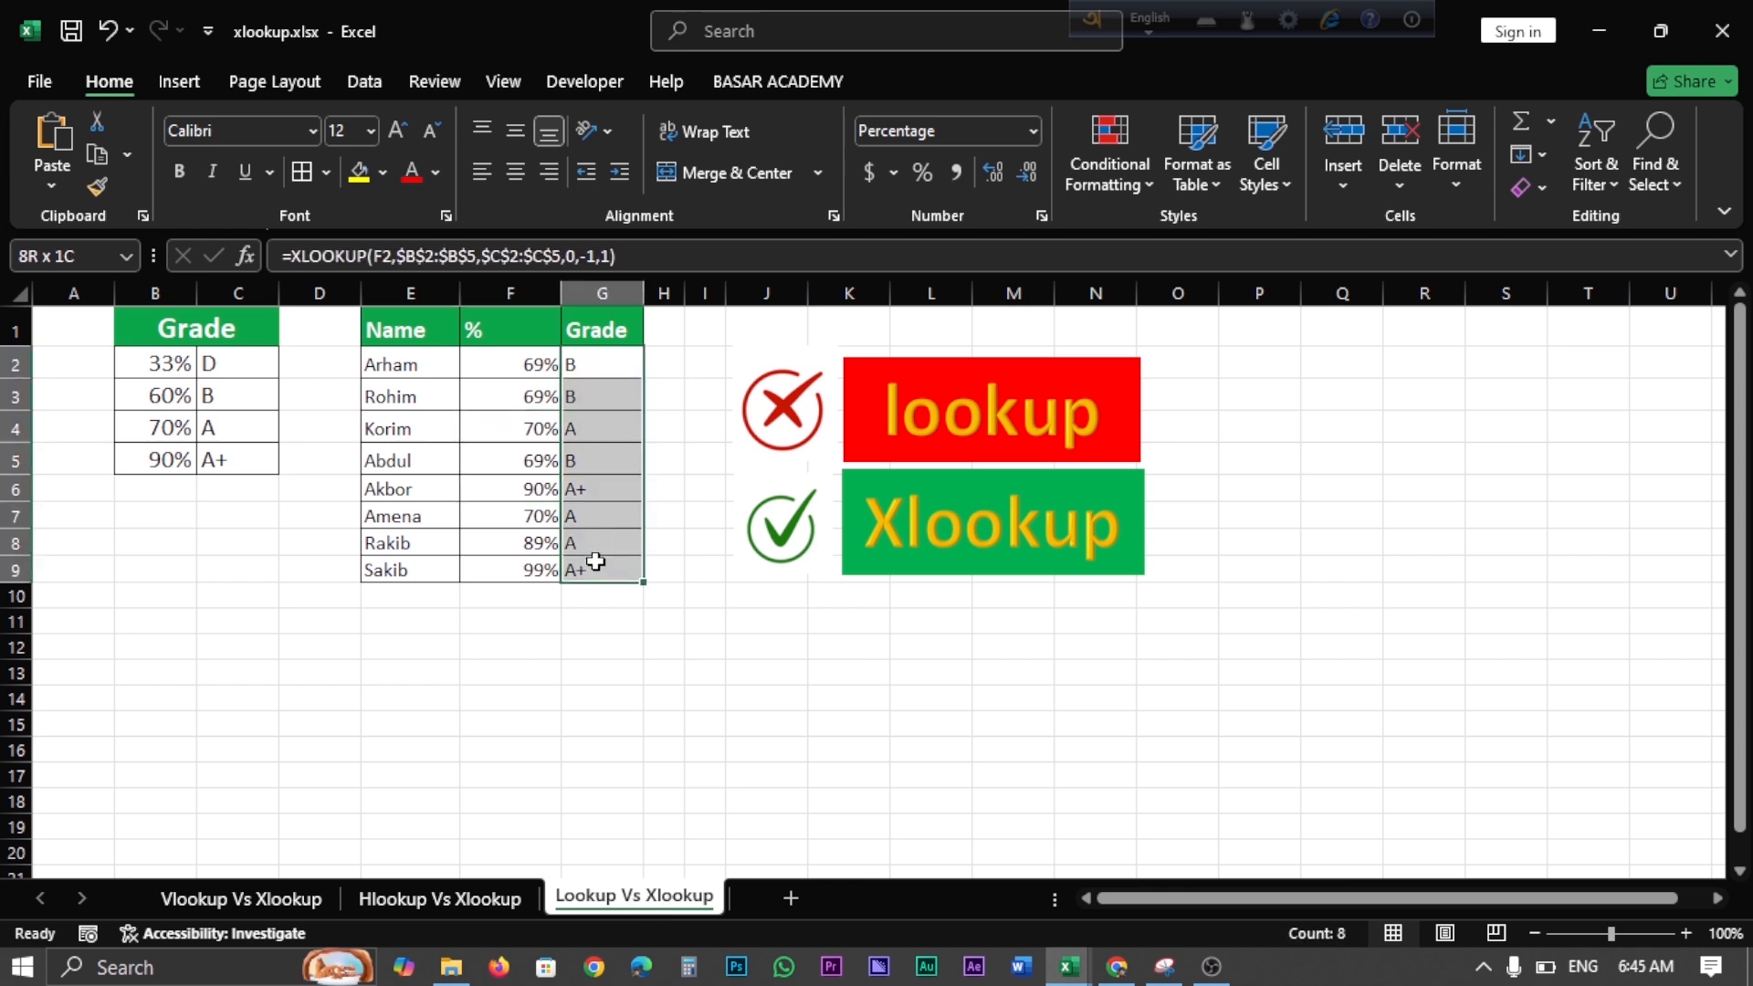
{"action": "key", "text": "Delete"}
Enter =LOOKUP(F2,$B$2:$B$5,$C$2:$C$5) in G2 and fill the formula down to G9.
{"action": "left_click", "coordinate": [593, 370]}
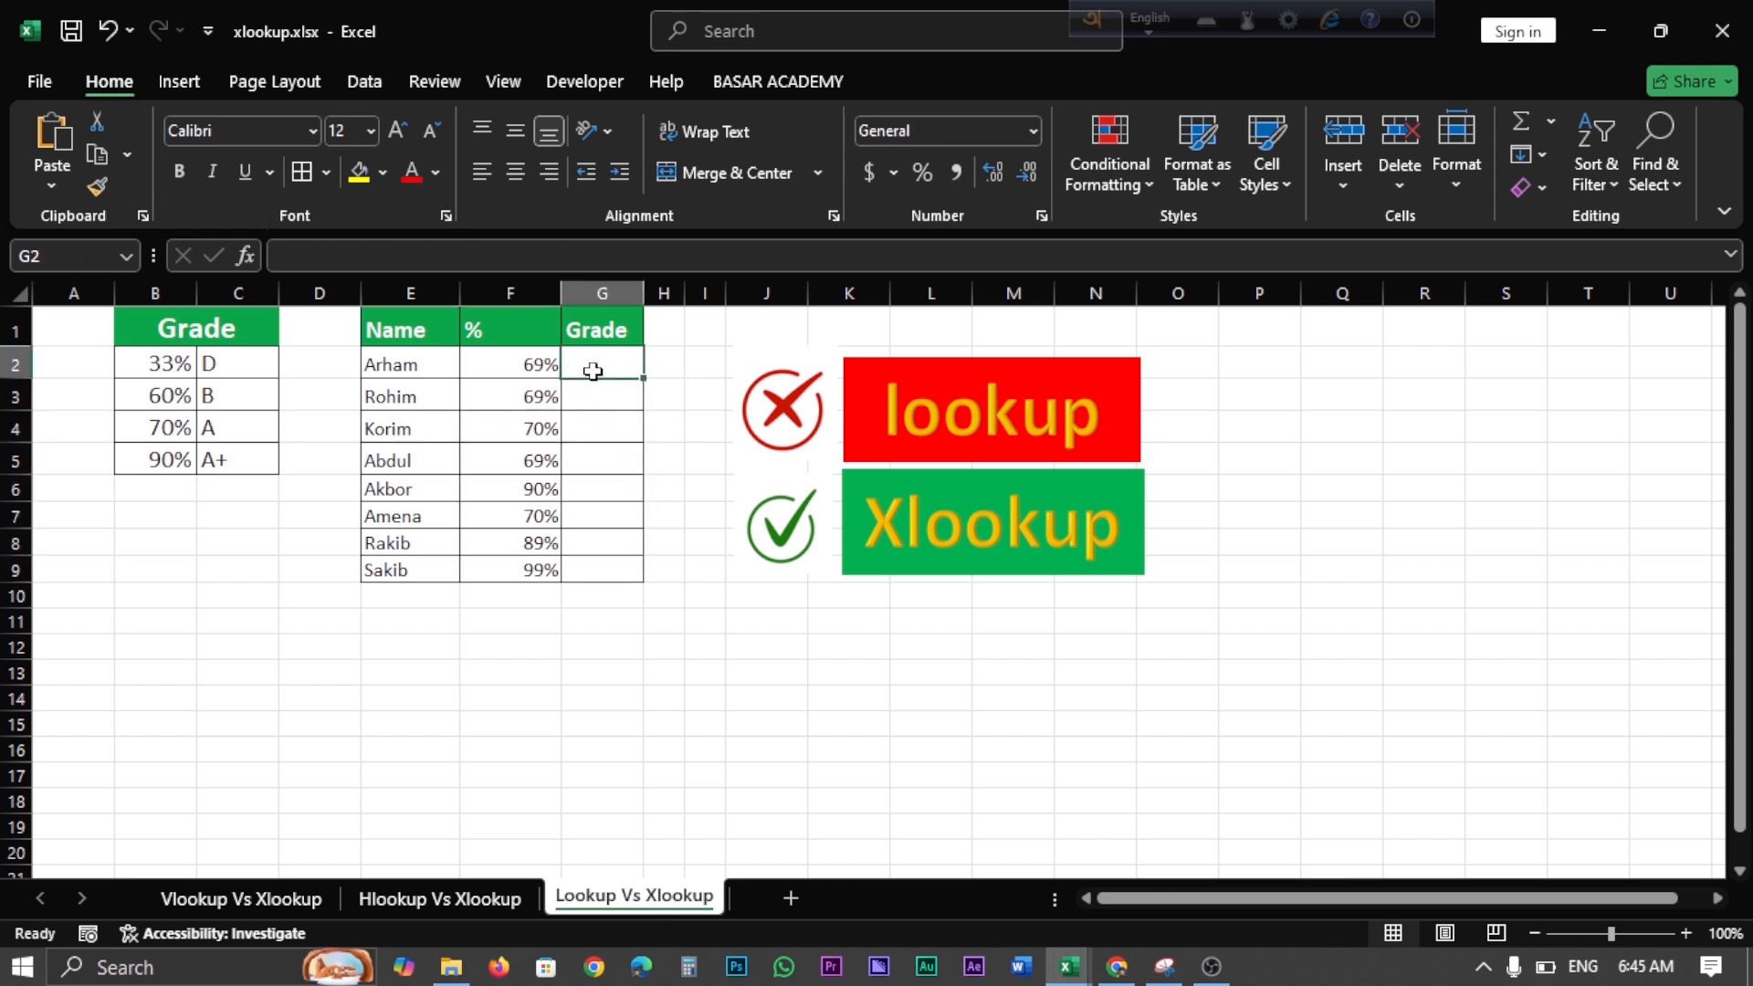
{"action": "type", "text": "=lo"}
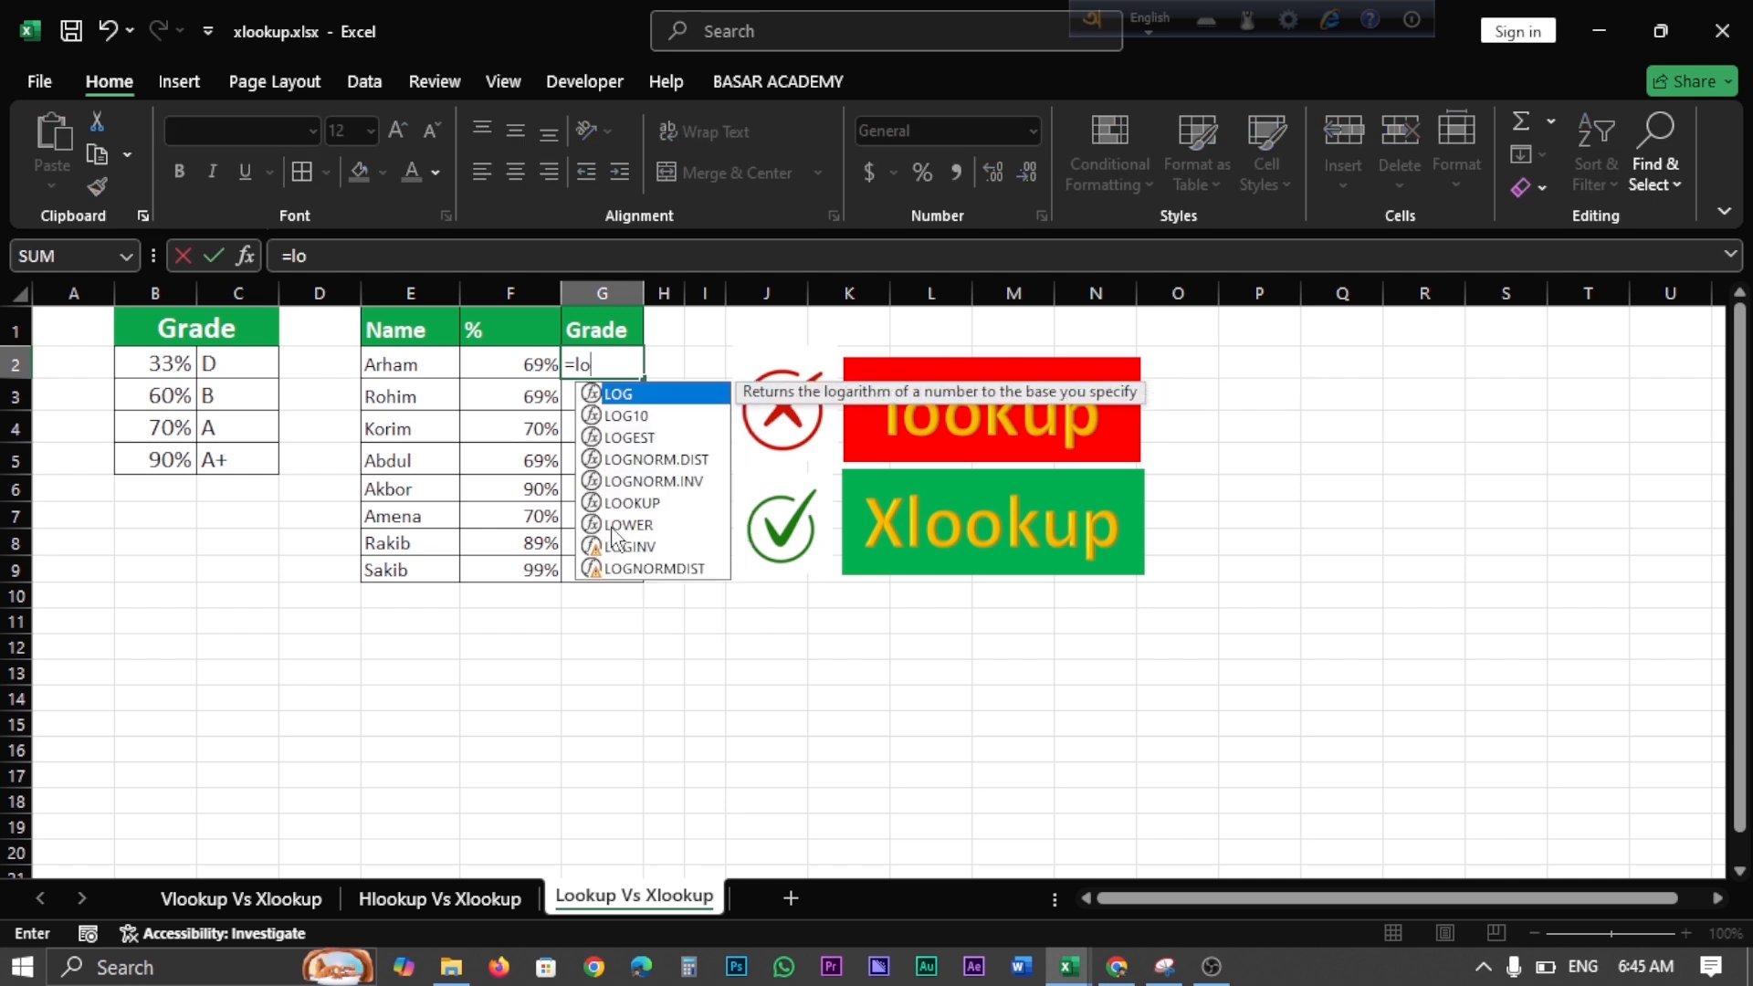
{"action": "double_click", "coordinate": [632, 502]}
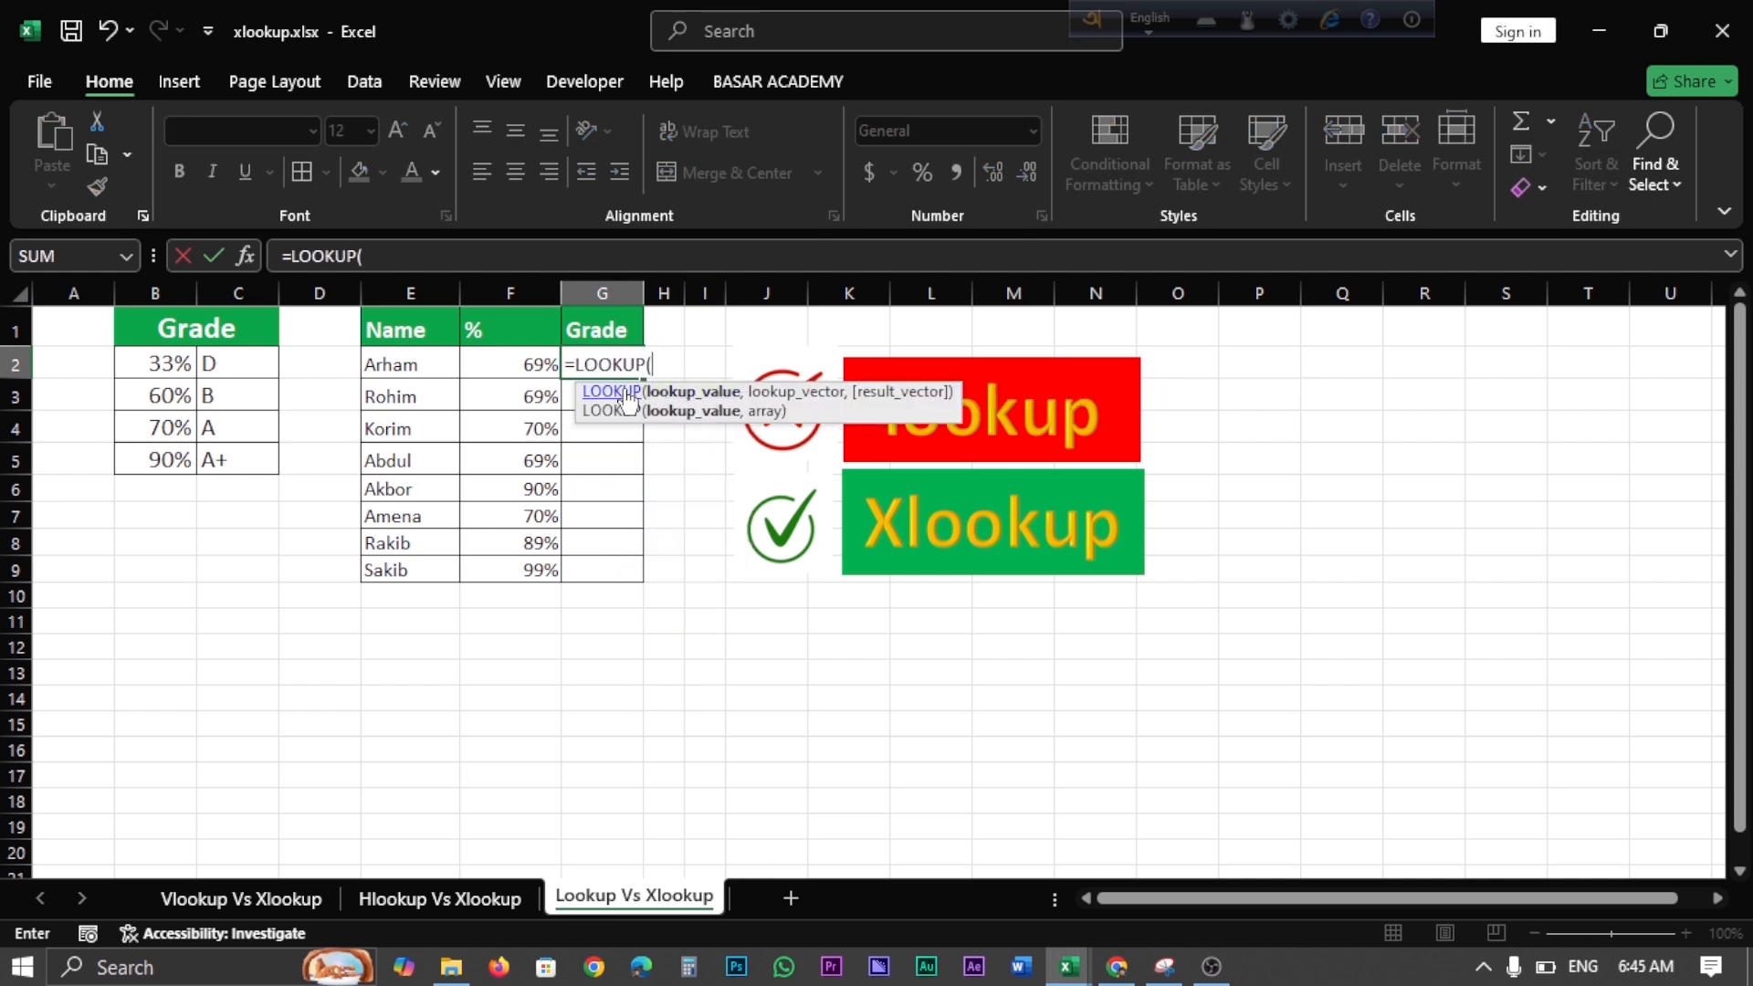
{"action": "left_click", "coordinate": [535, 365]}
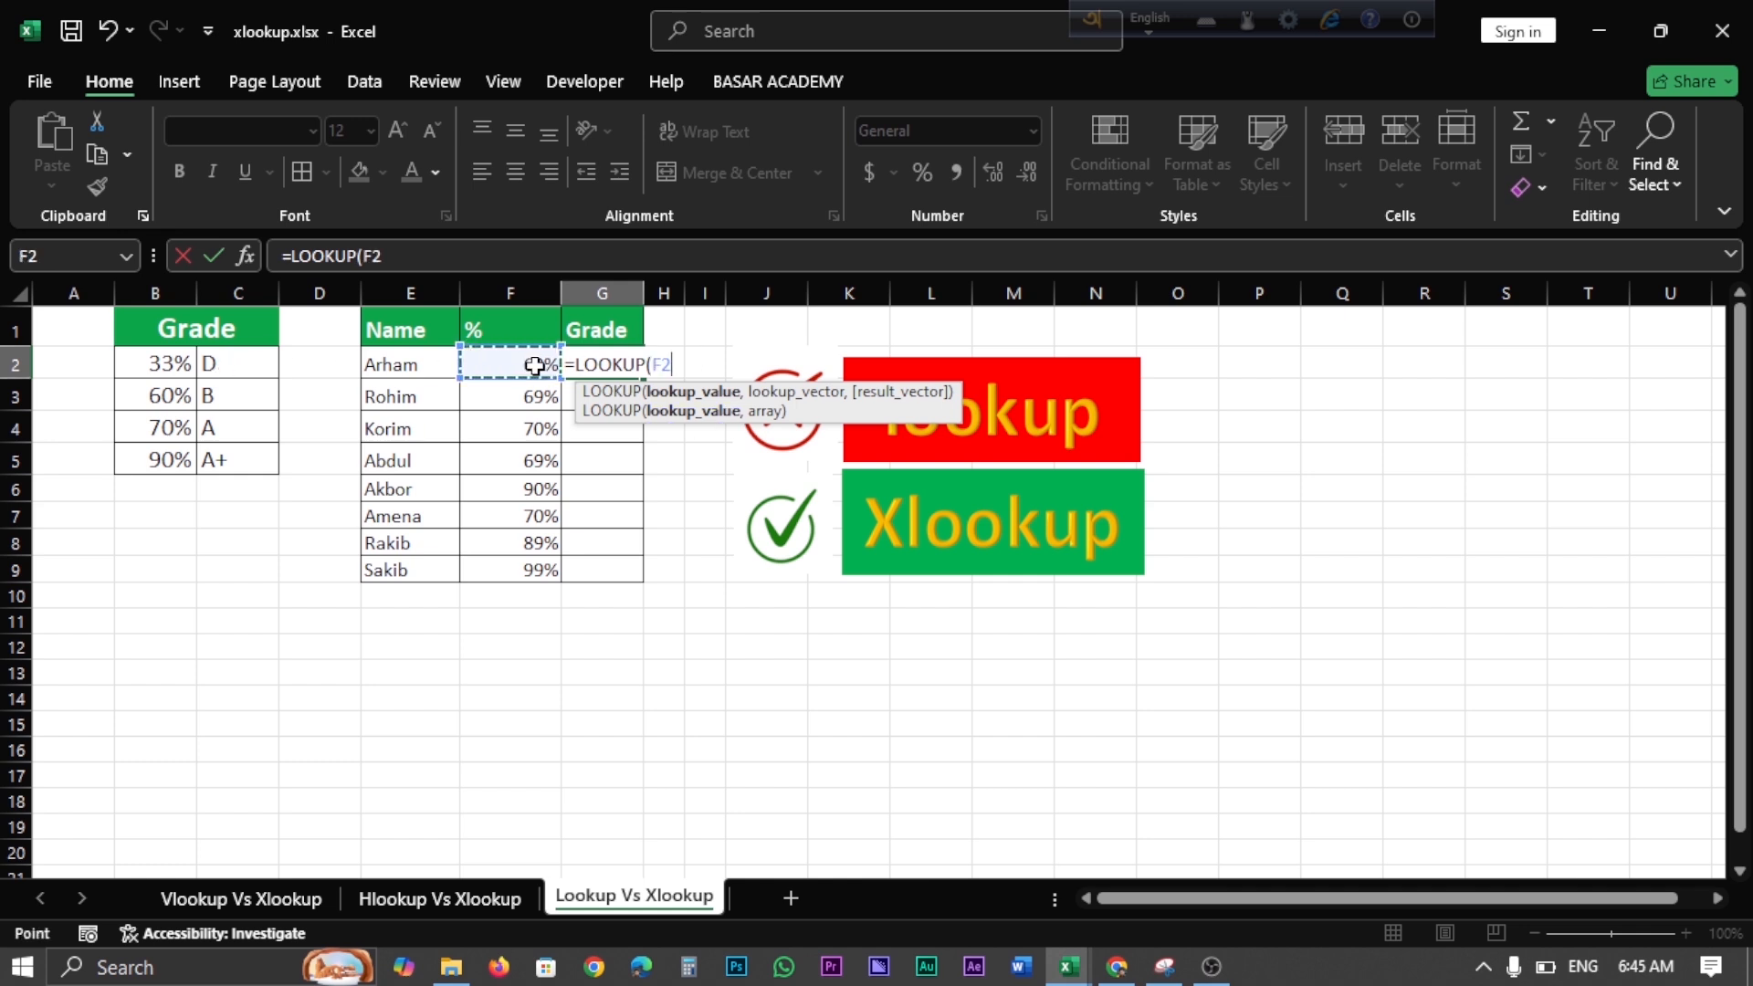
{"action": "type", "text": ","}
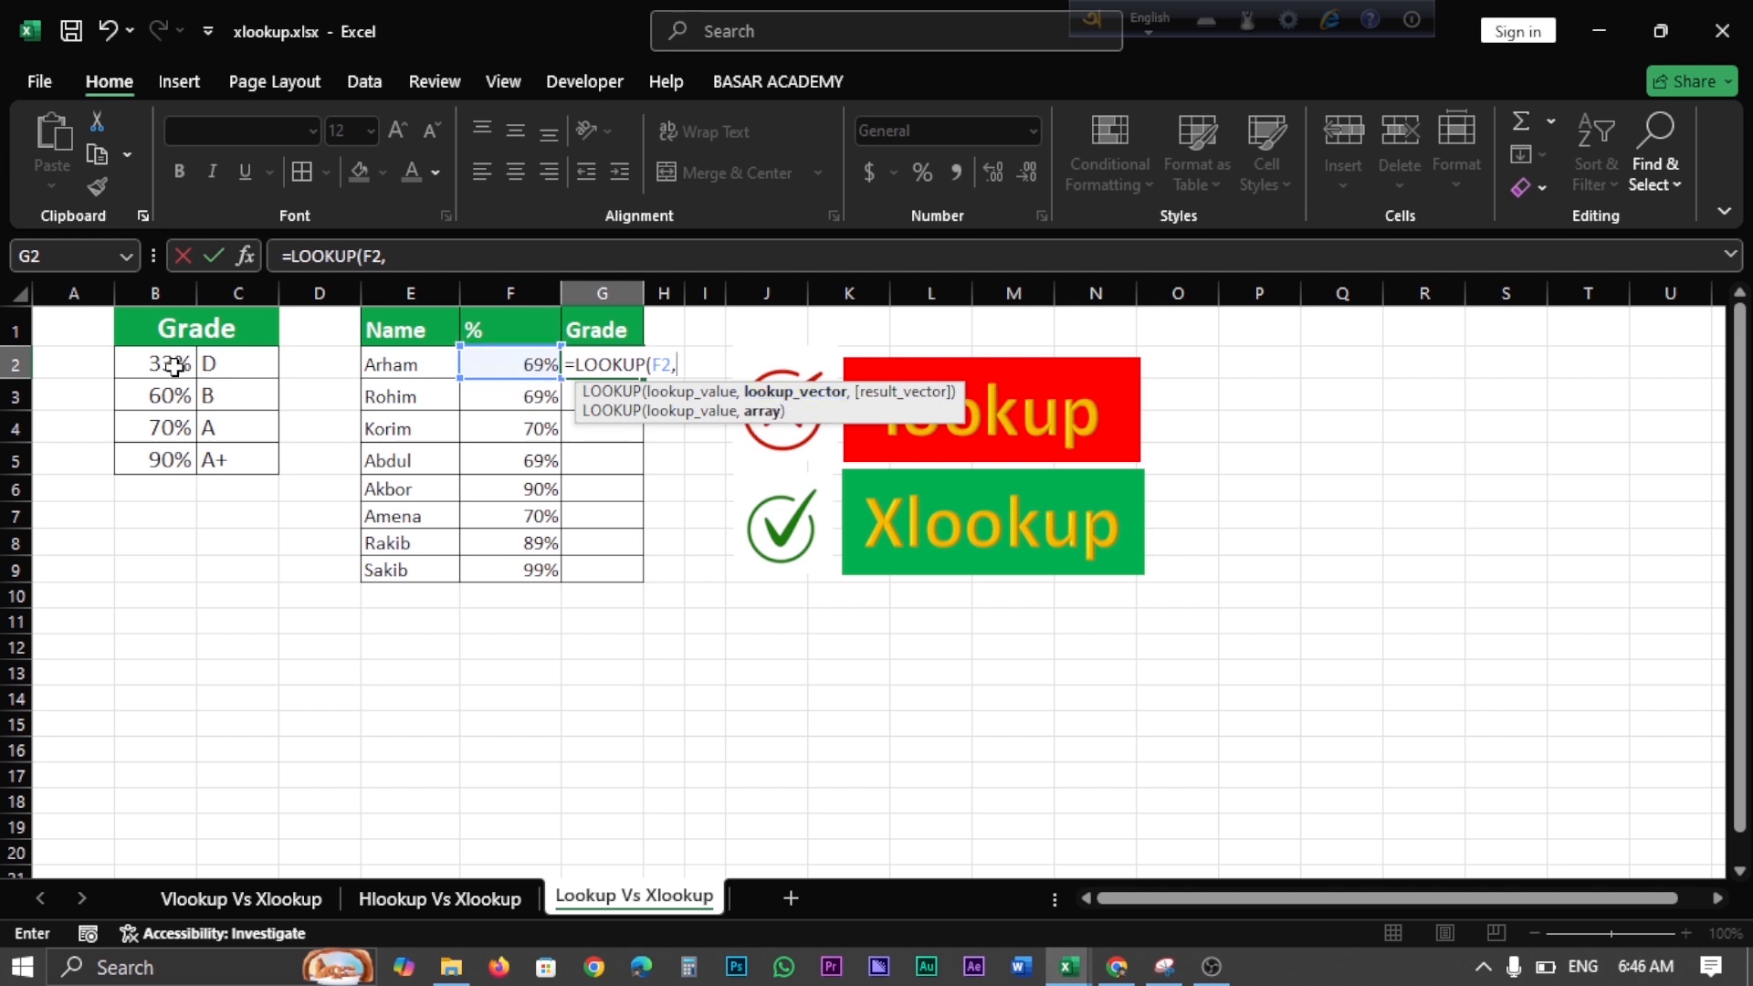
{"action": "left_click_drag", "start_coordinate": [170, 365], "coordinate": [170, 460]}
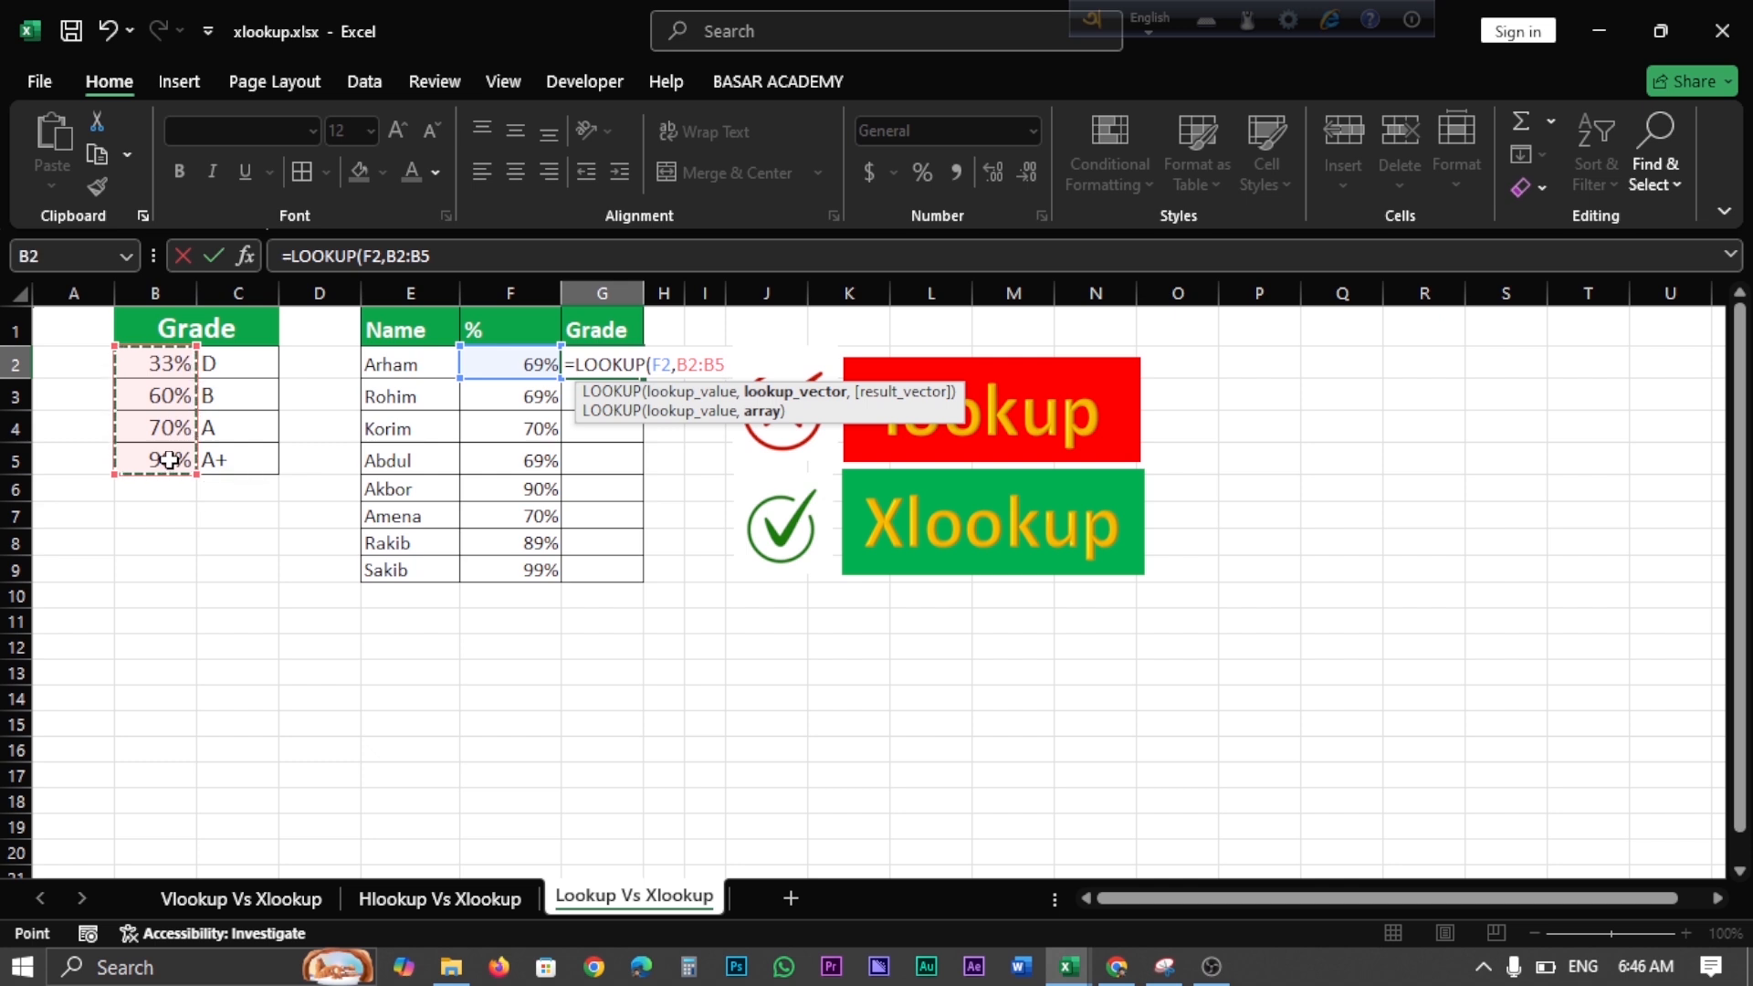
{"action": "key", "text": "F4"}
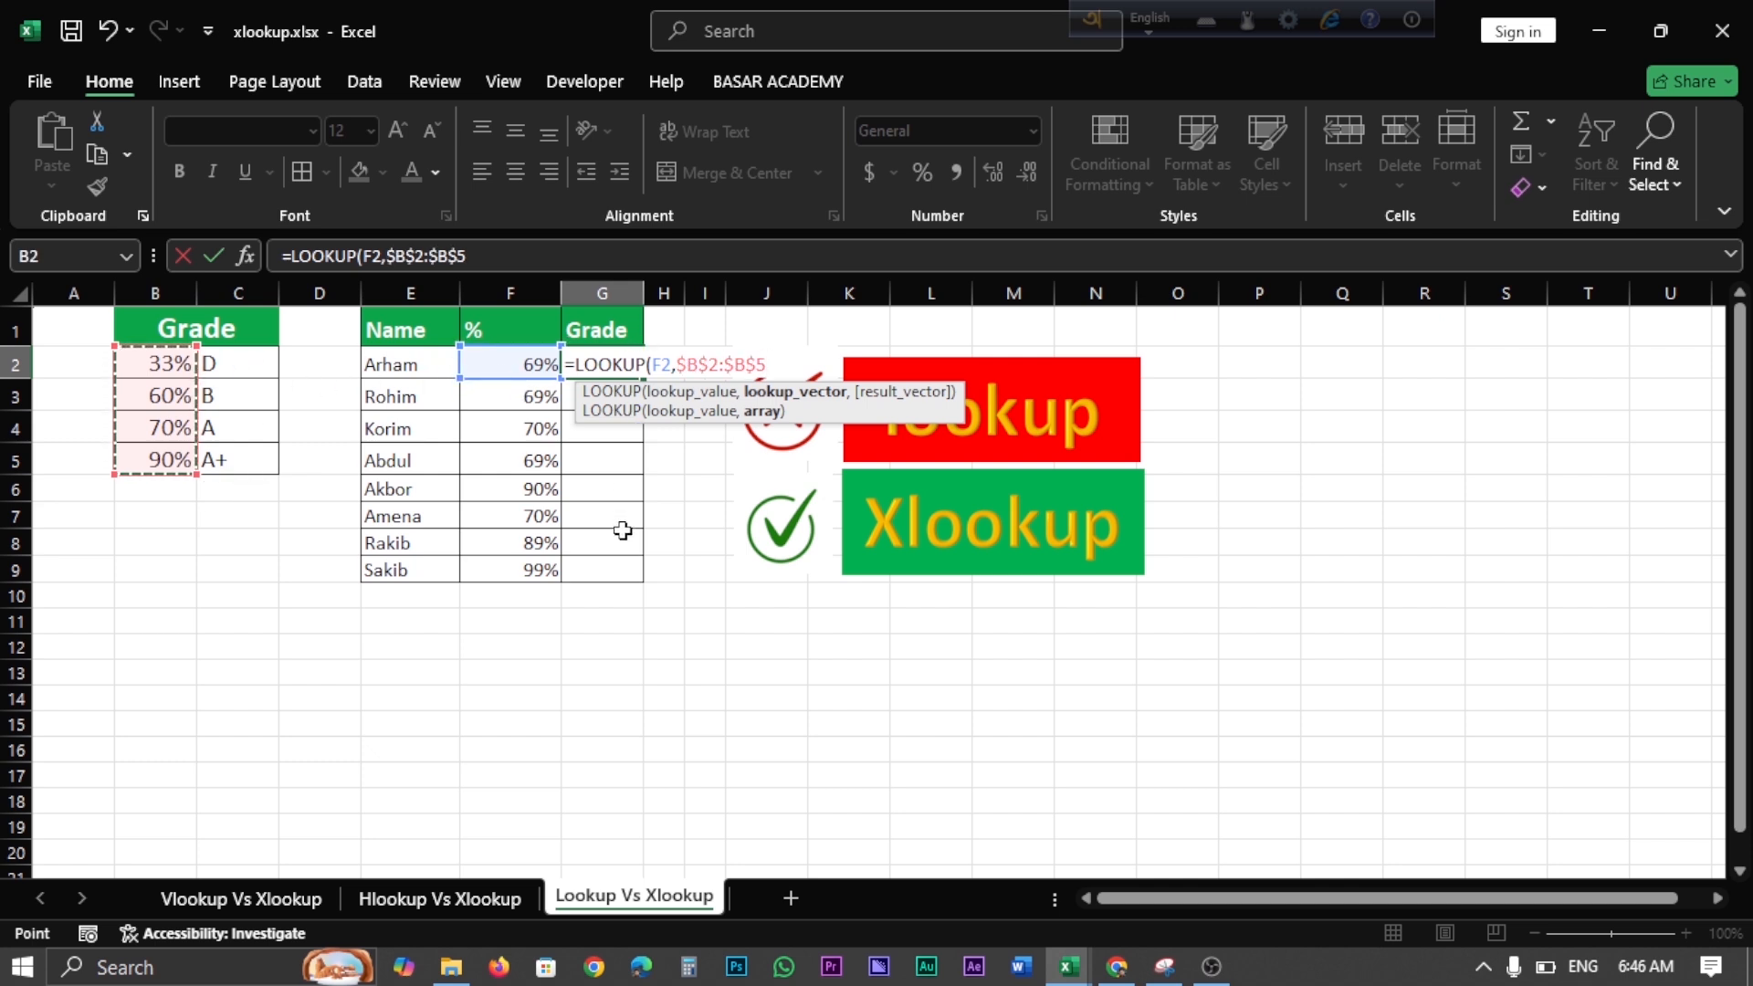
{"action": "type", "text": ","}
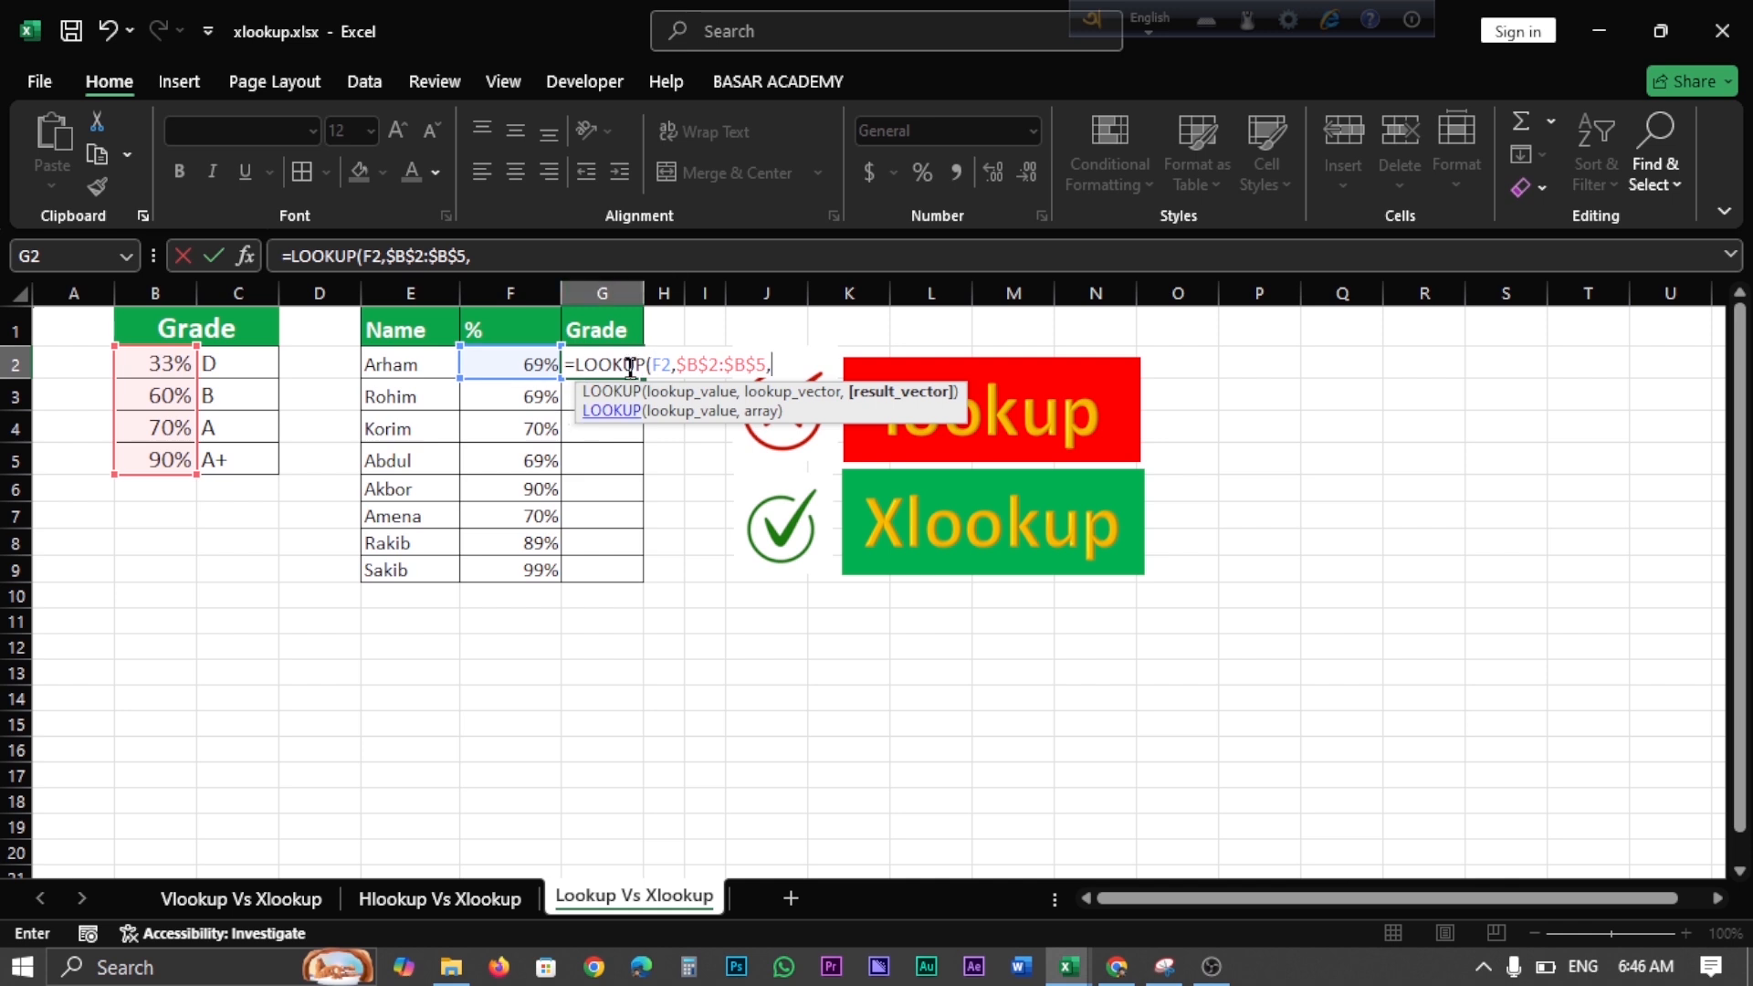
{"action": "left_click_drag", "start_coordinate": [213, 356], "coordinate": [223, 460]}
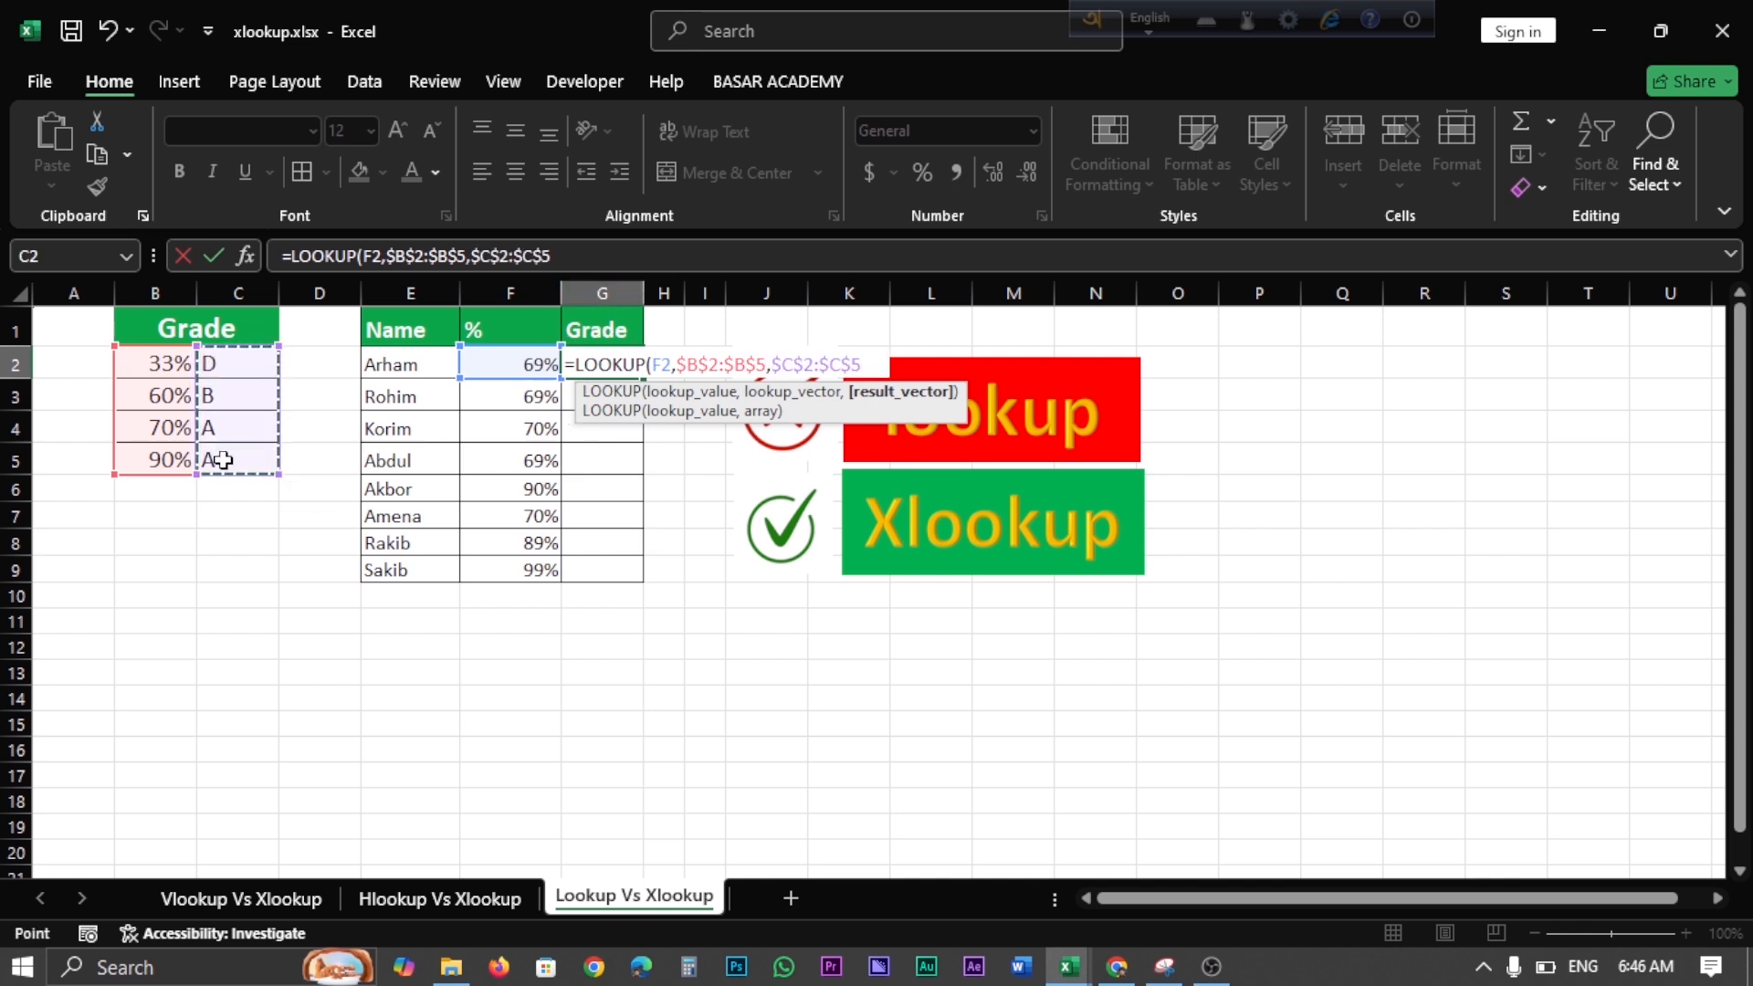
{"action": "key", "text": "Return"}
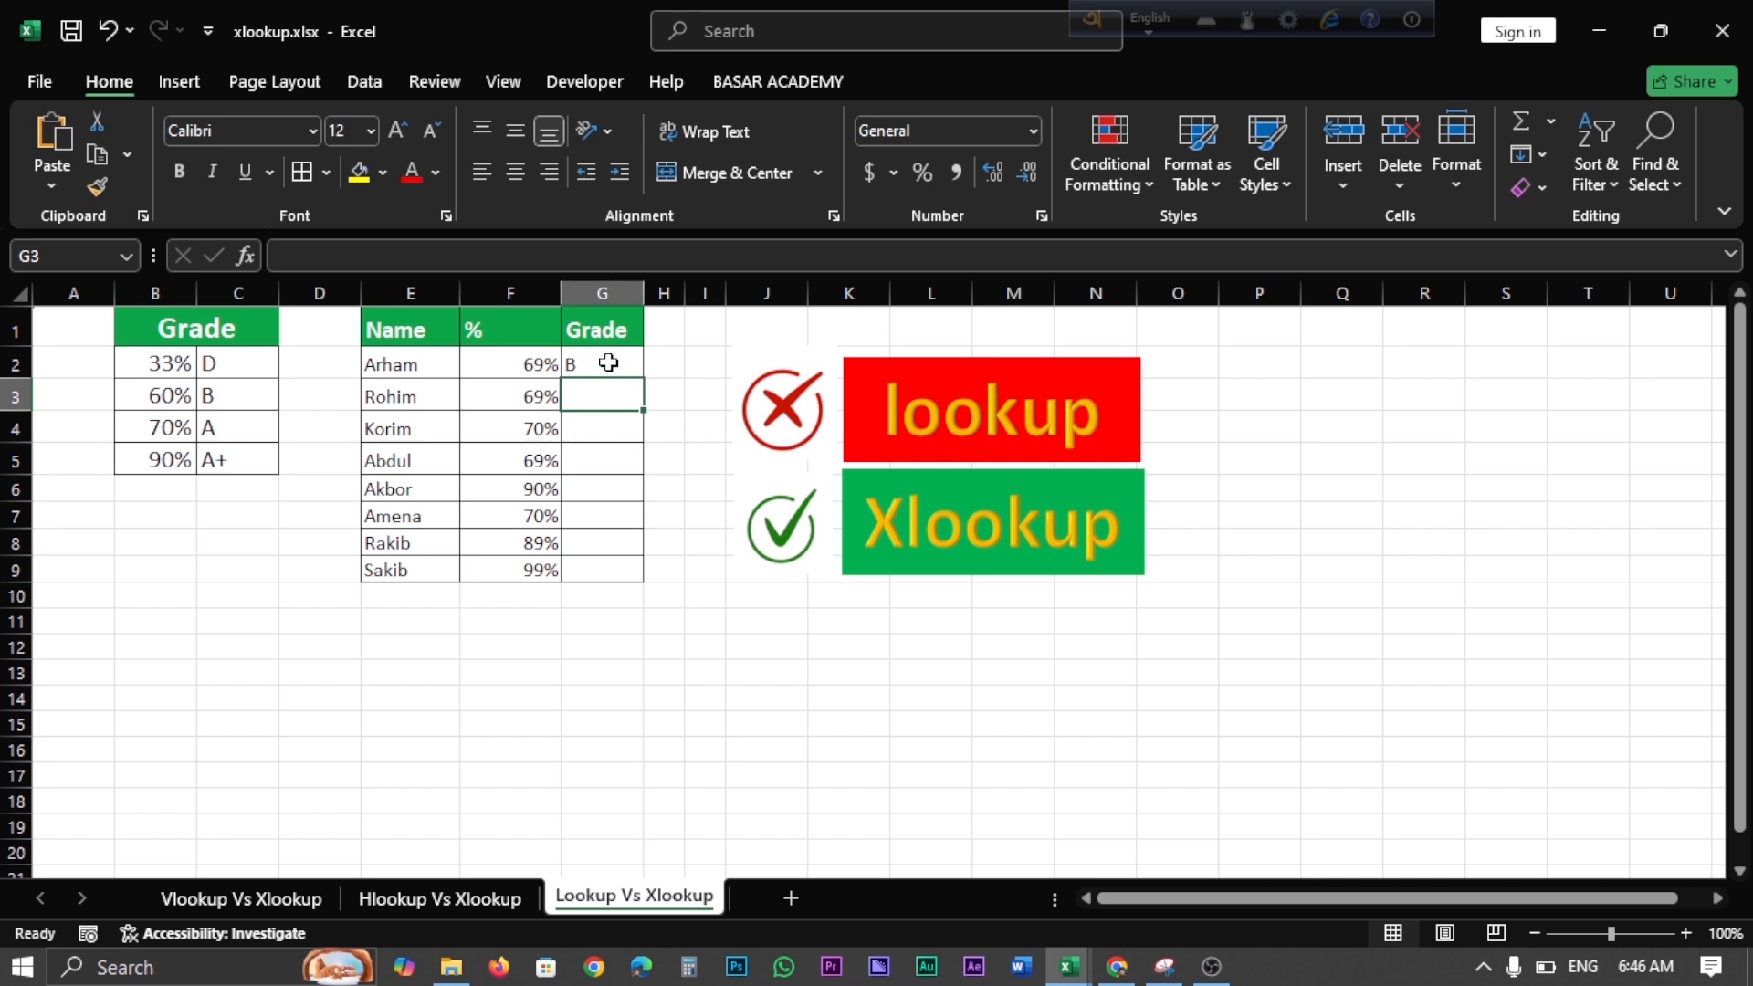
{"action": "left_click", "coordinate": [596, 363]}
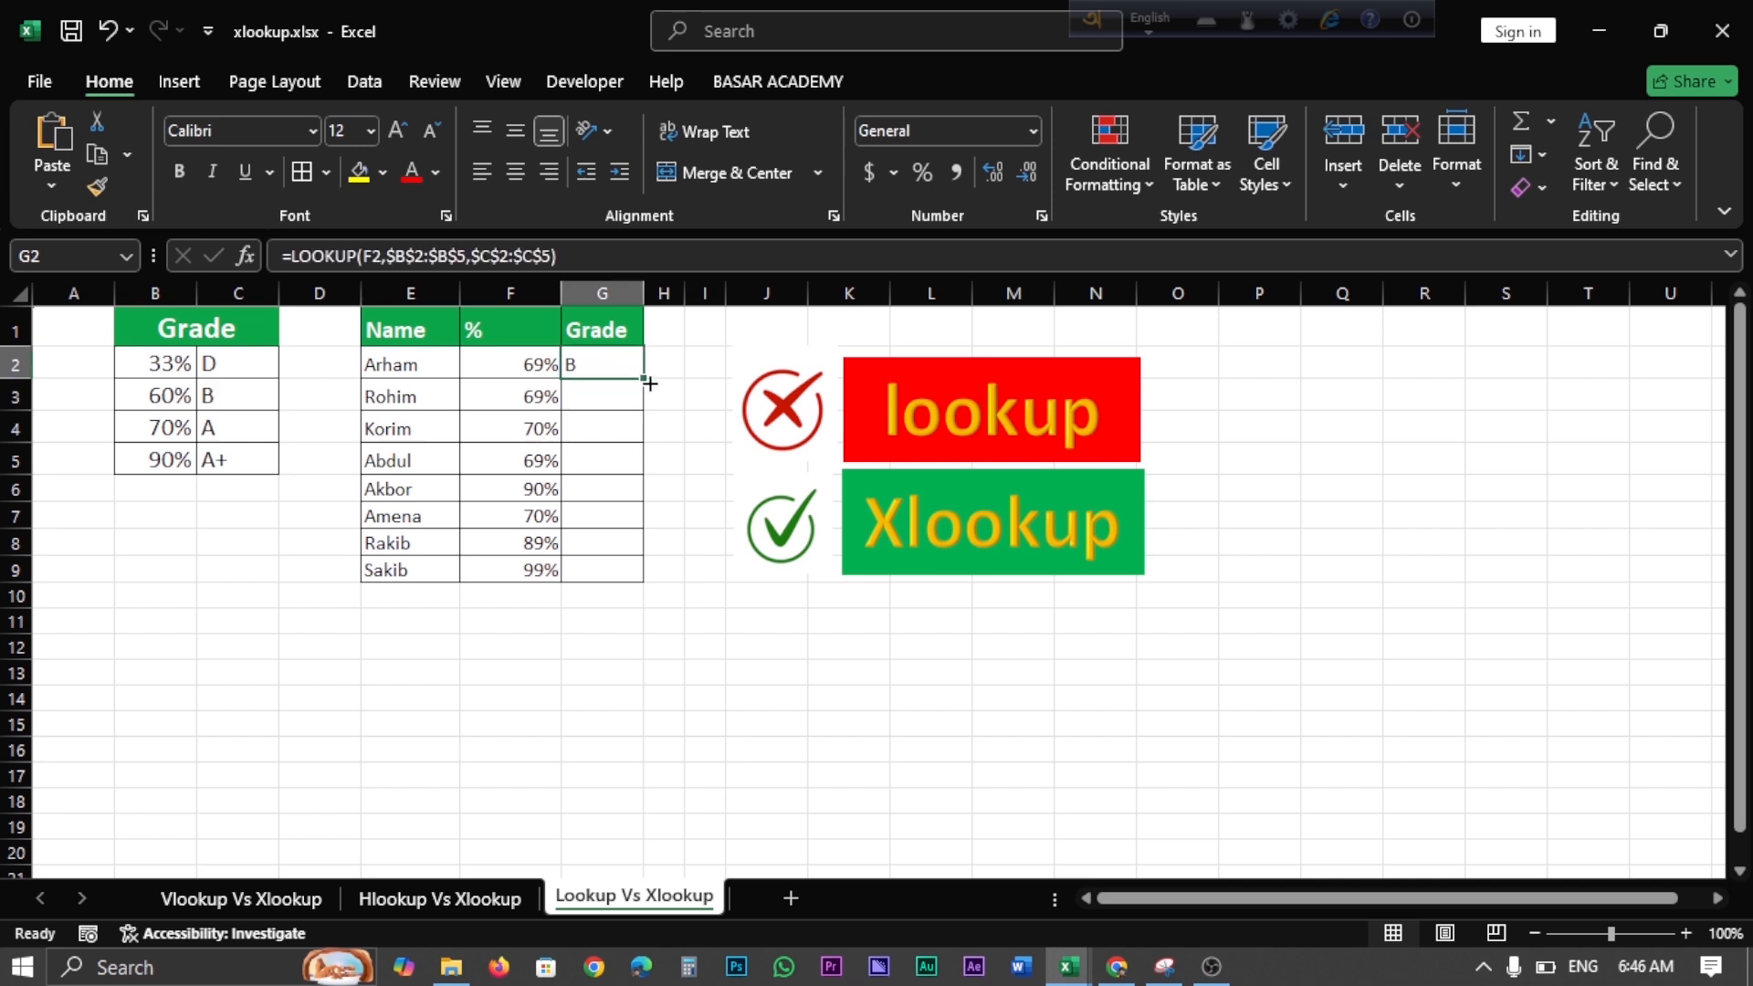
{"action": "left_click_drag", "start_coordinate": [649, 383], "coordinate": [644, 582]}
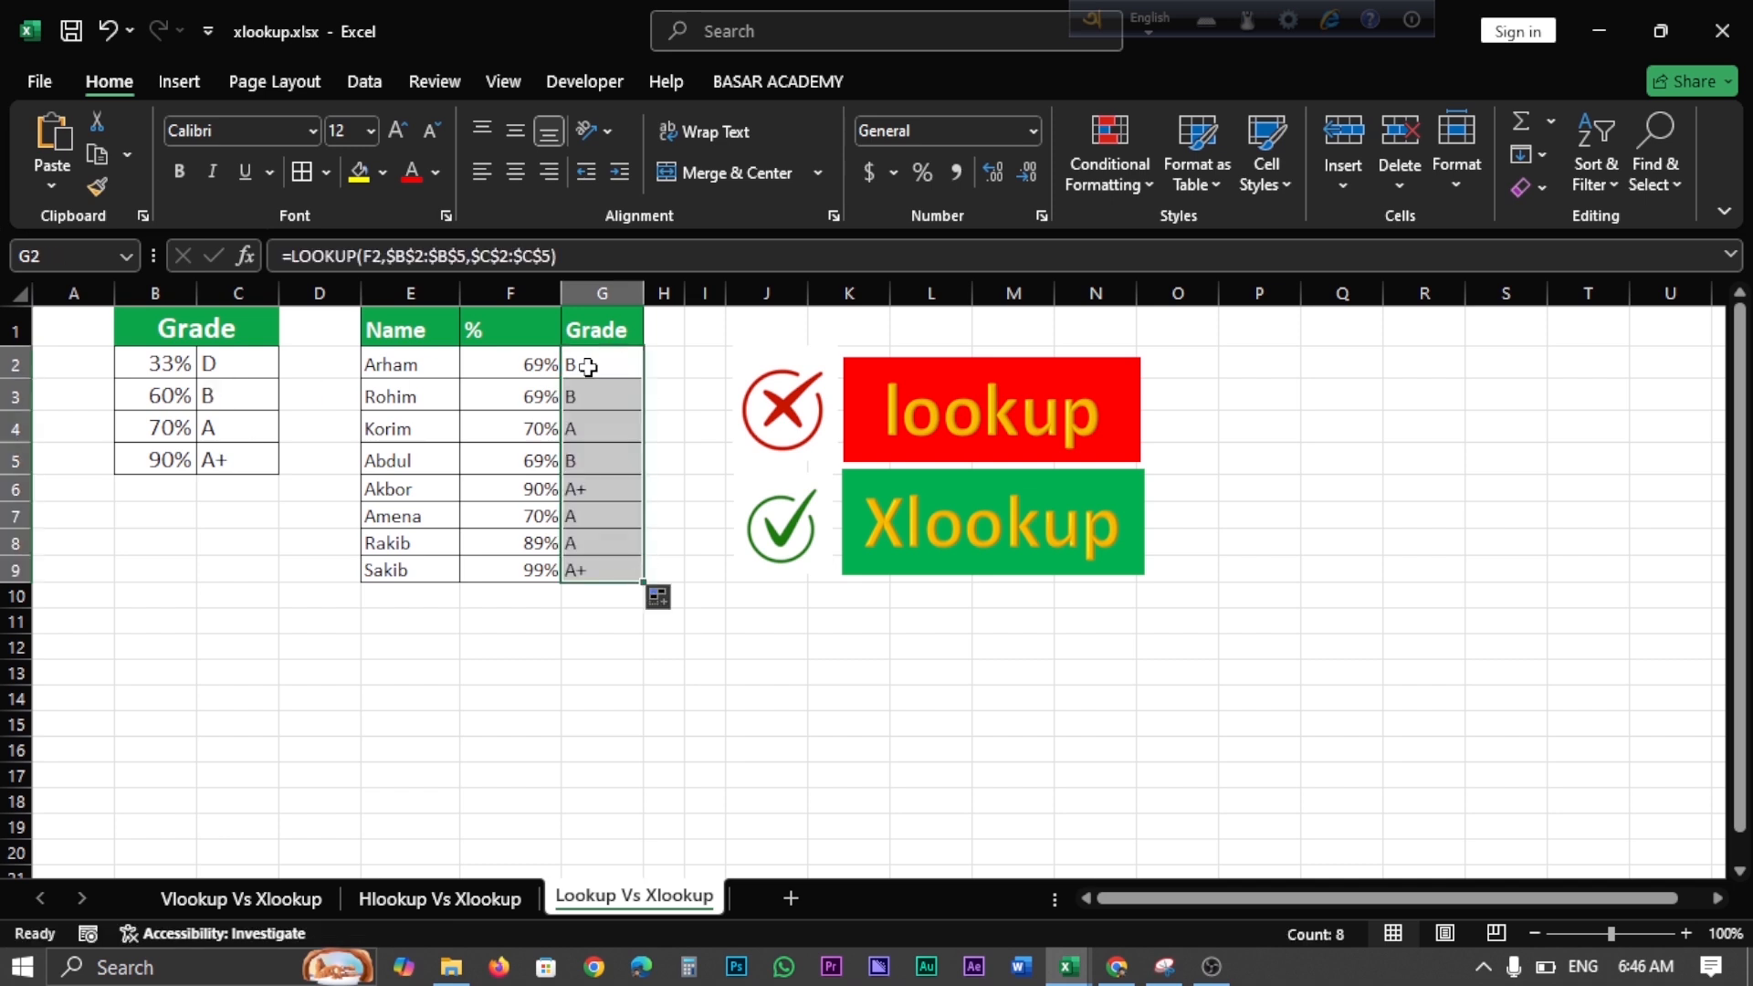
Check the LOOKUP grade in G2 by comparing the percentage in F2 with the thresholds in the Grade table.
{"action": "left_click", "coordinate": [588, 367]}
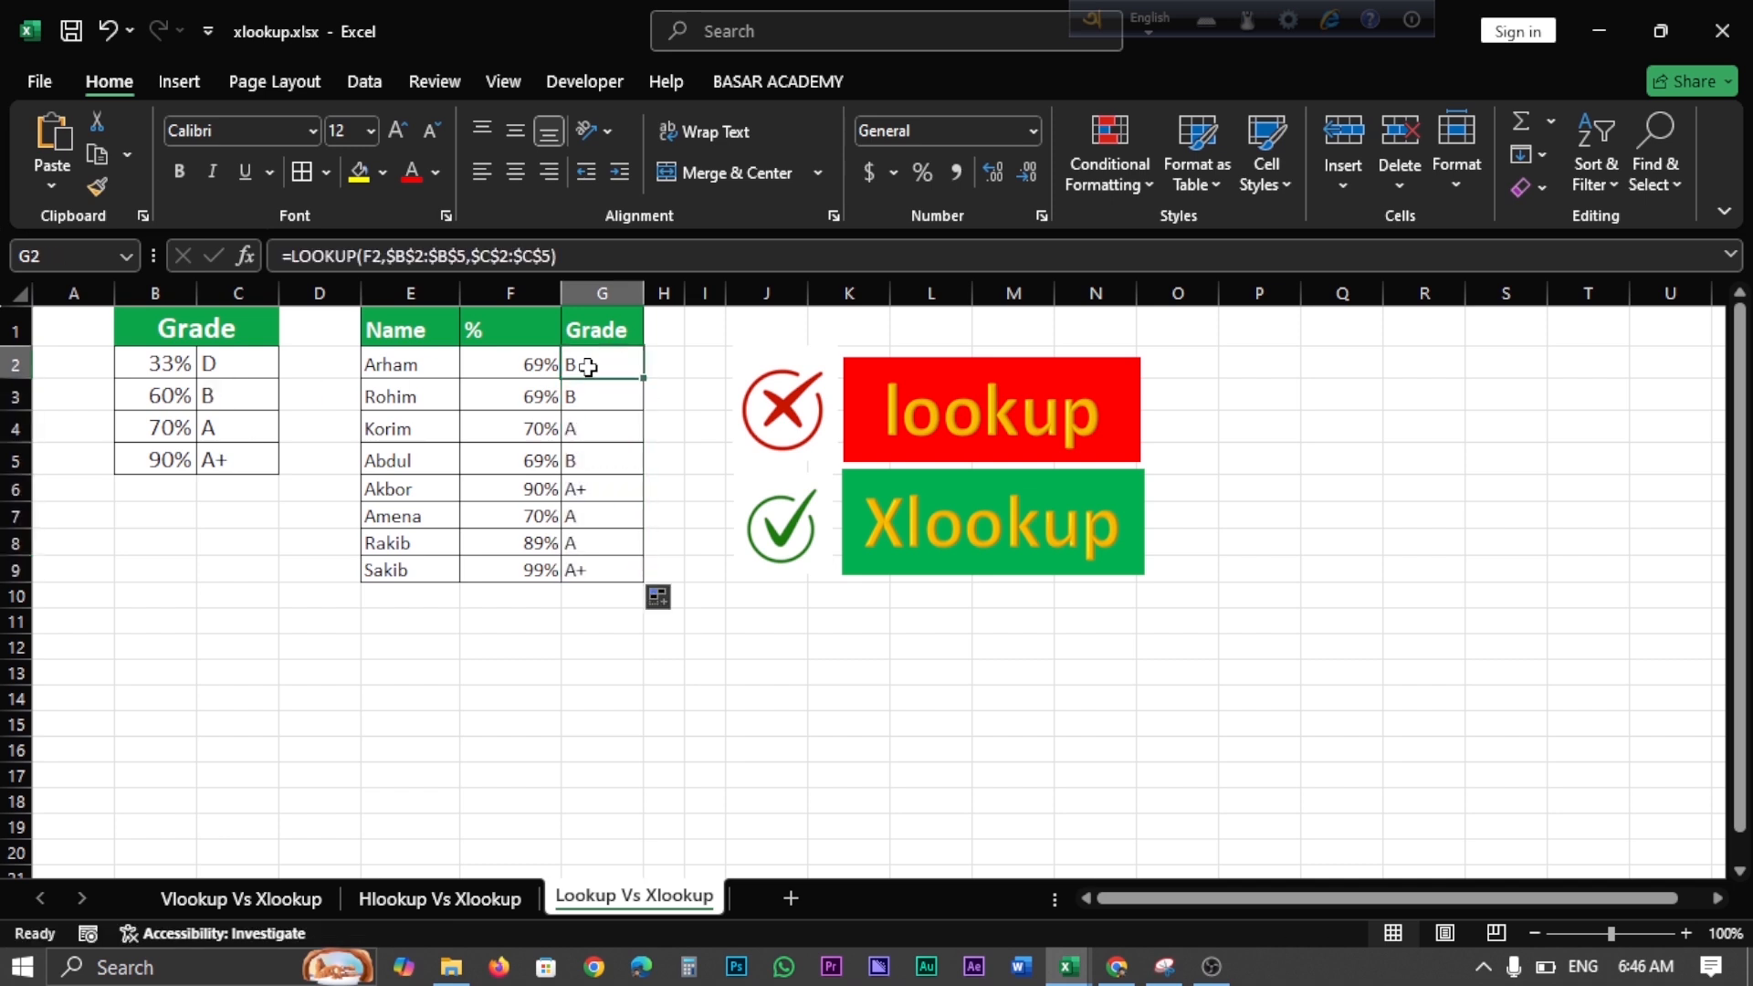
{"action": "left_click", "coordinate": [535, 366]}
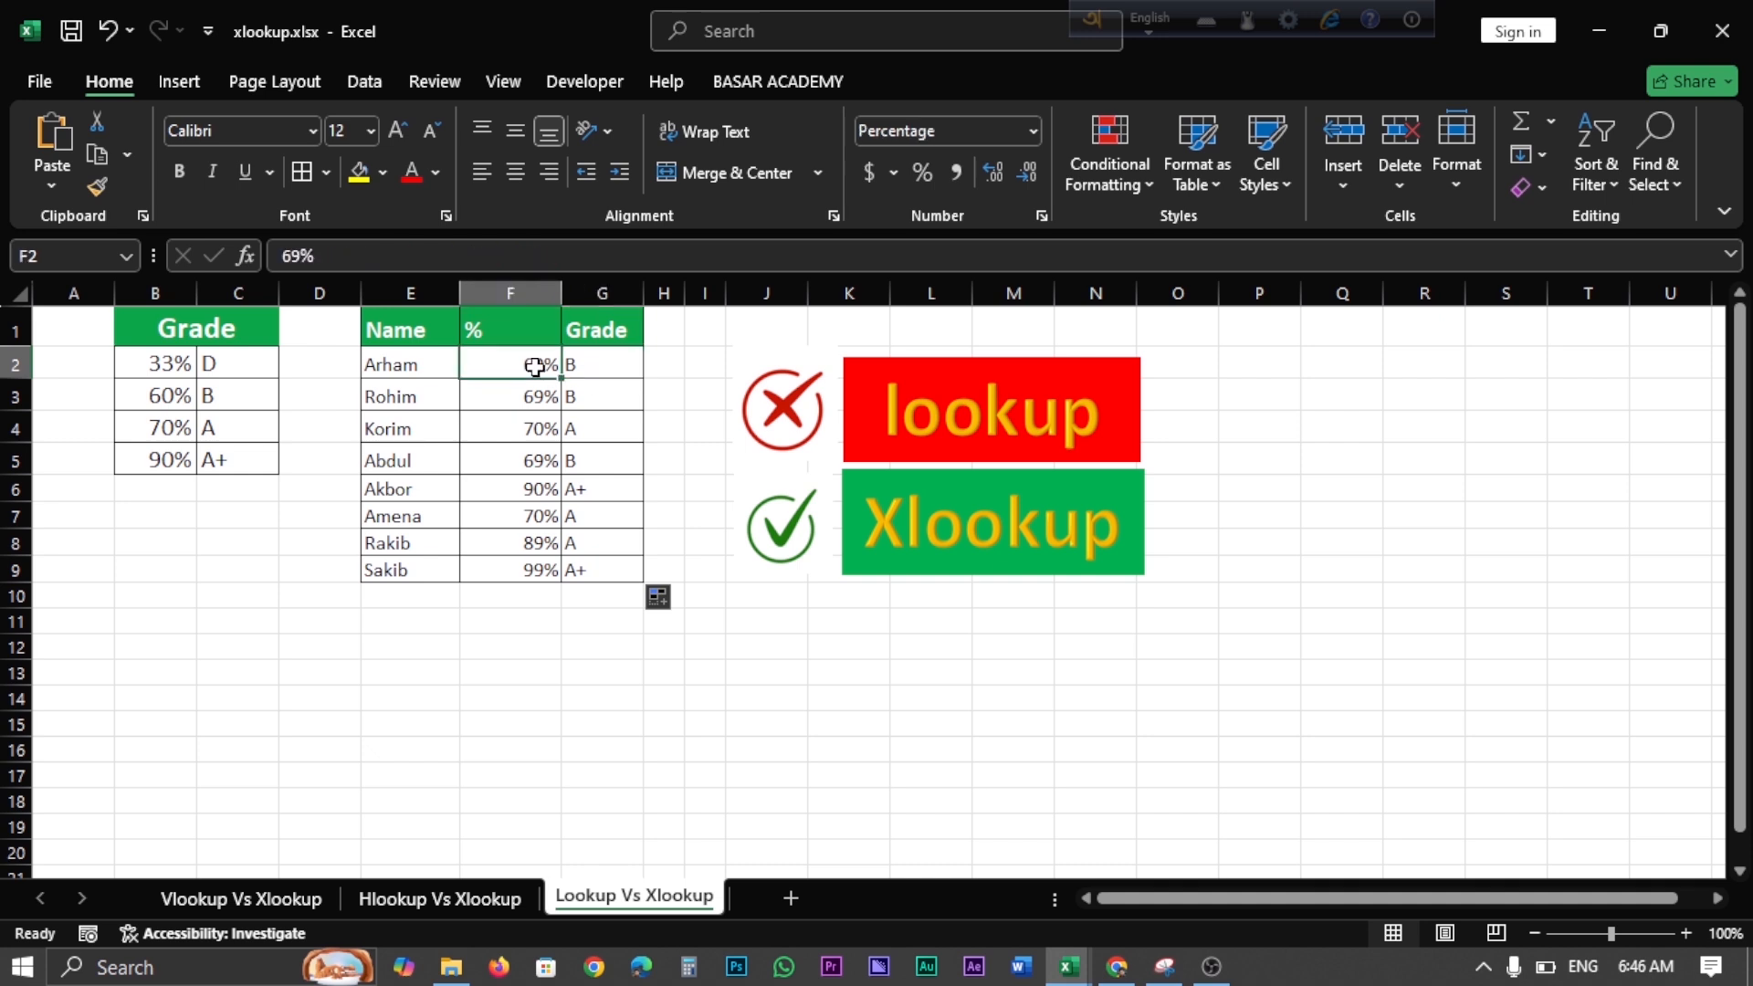
{"action": "left_click", "coordinate": [162, 400]}
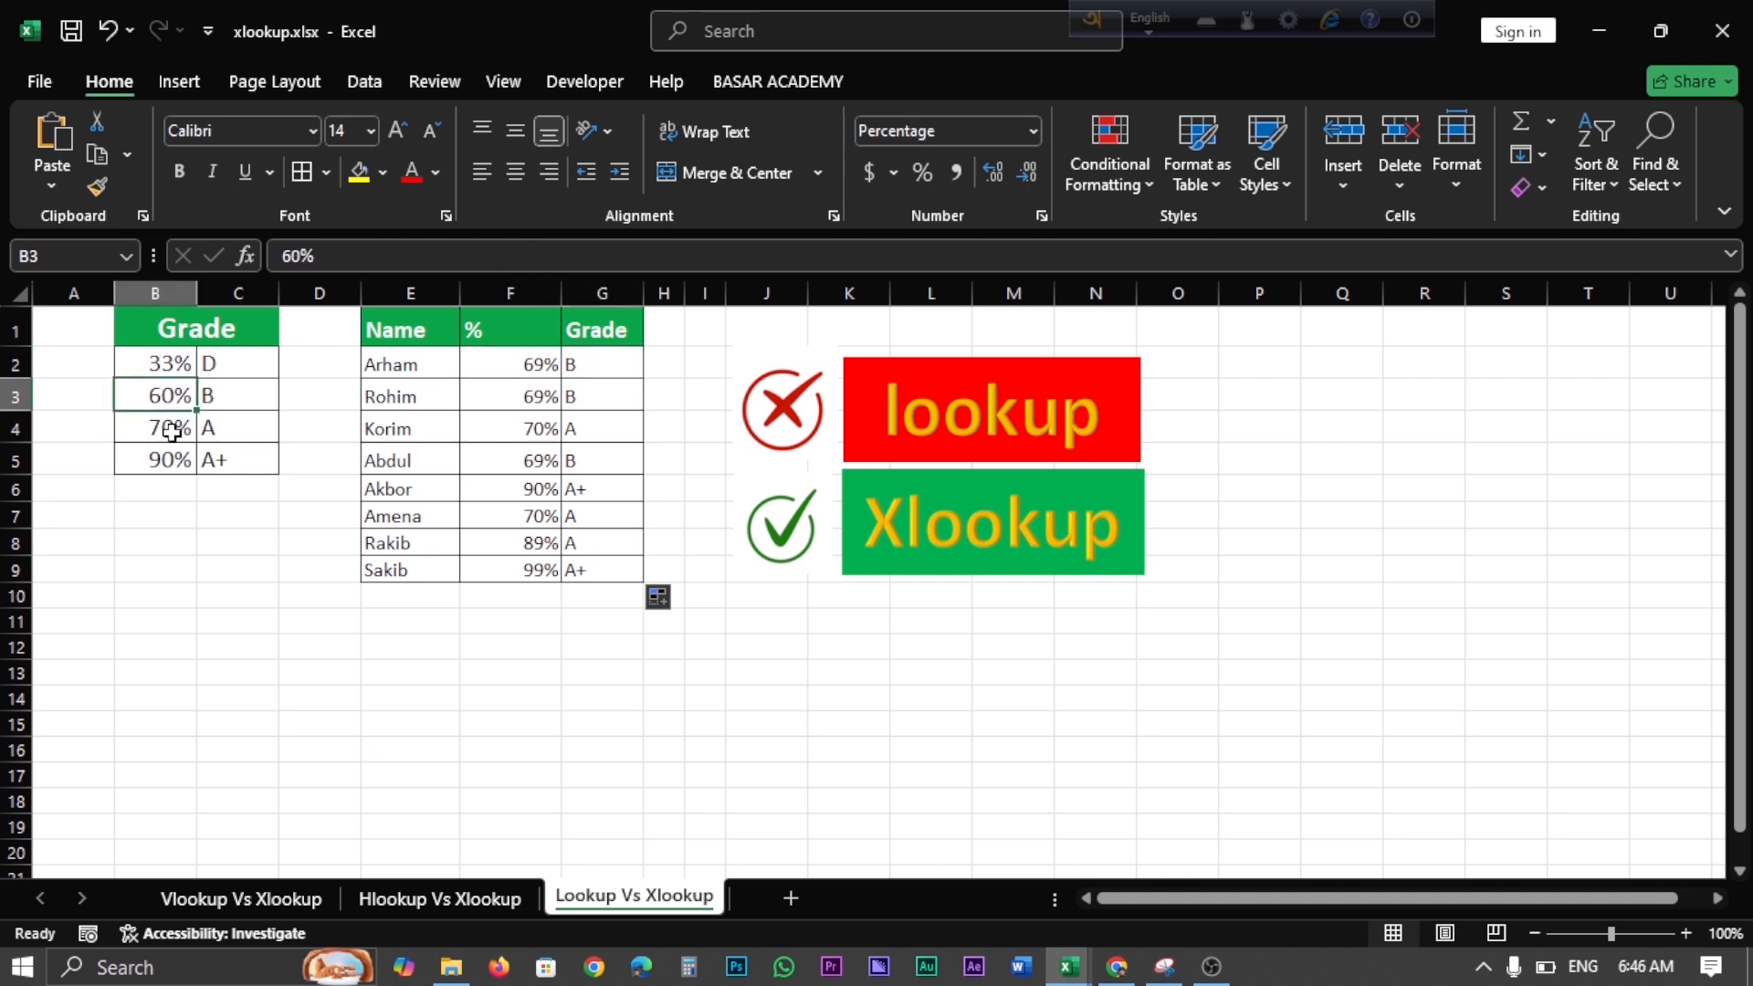
{"action": "left_click", "coordinate": [172, 432]}
{"action": "left_click", "coordinate": [515, 366]}
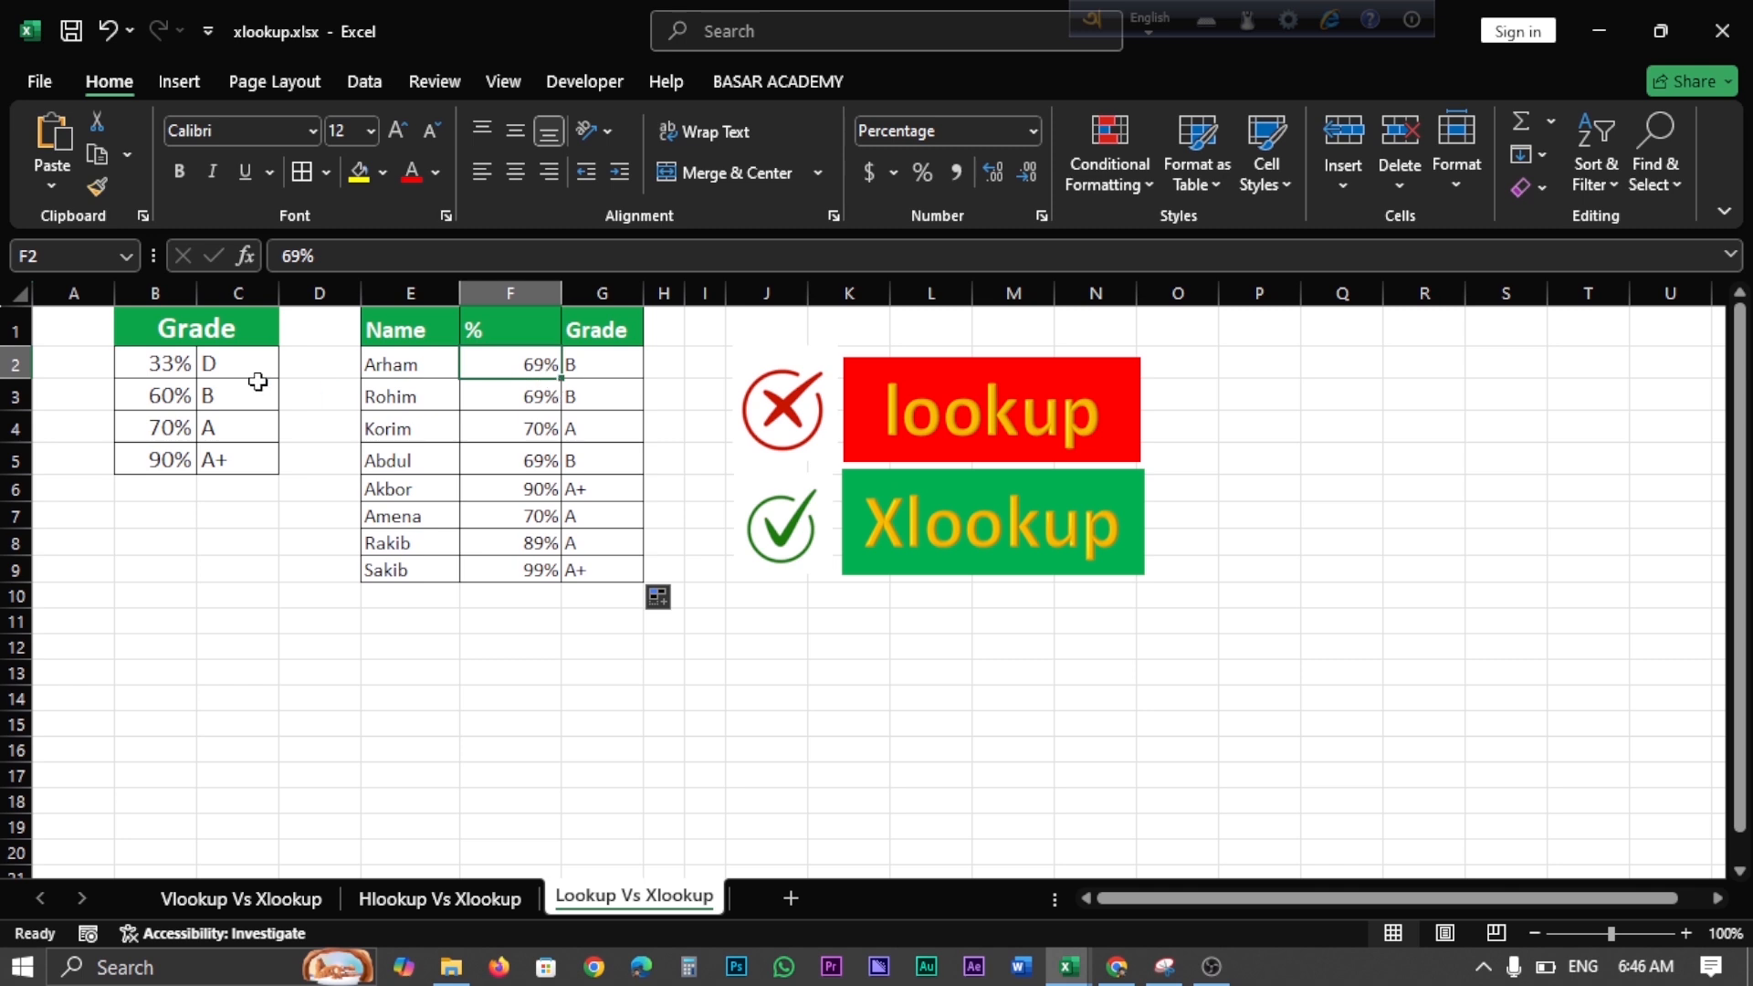
{"action": "left_click", "coordinate": [160, 366]}
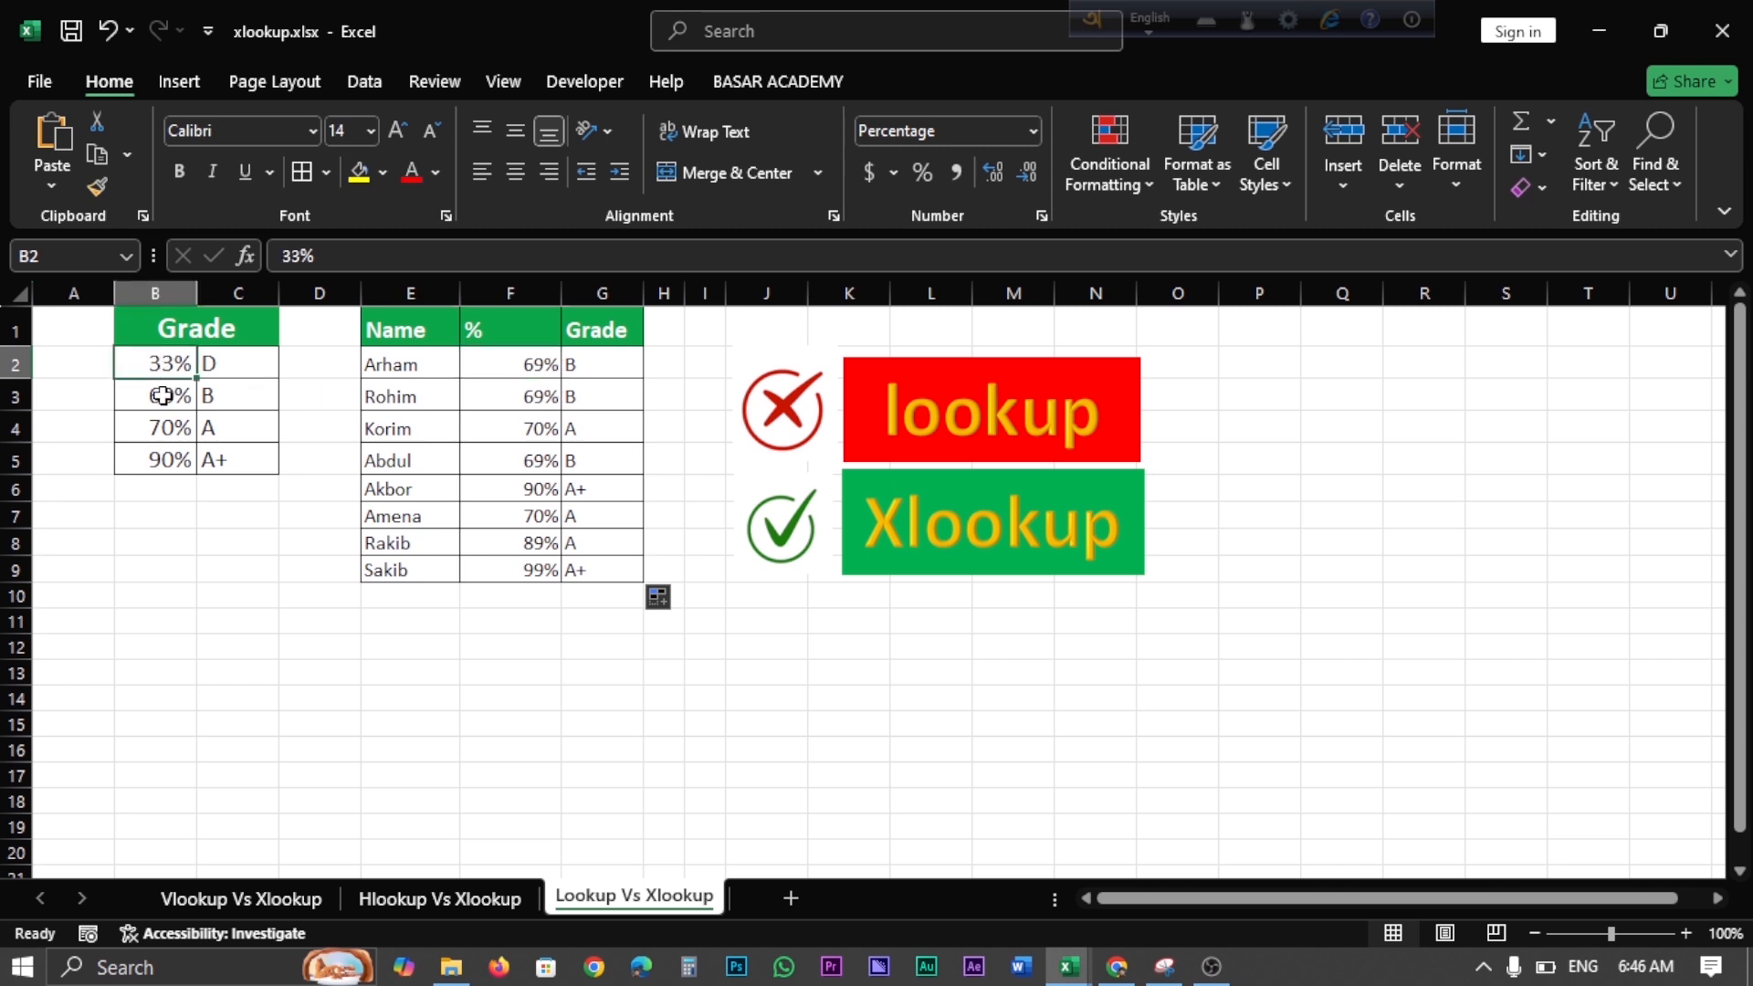
{"action": "left_click", "coordinate": [162, 394]}
{"action": "left_click", "coordinate": [541, 395]}
{"action": "left_click", "coordinate": [601, 364]}
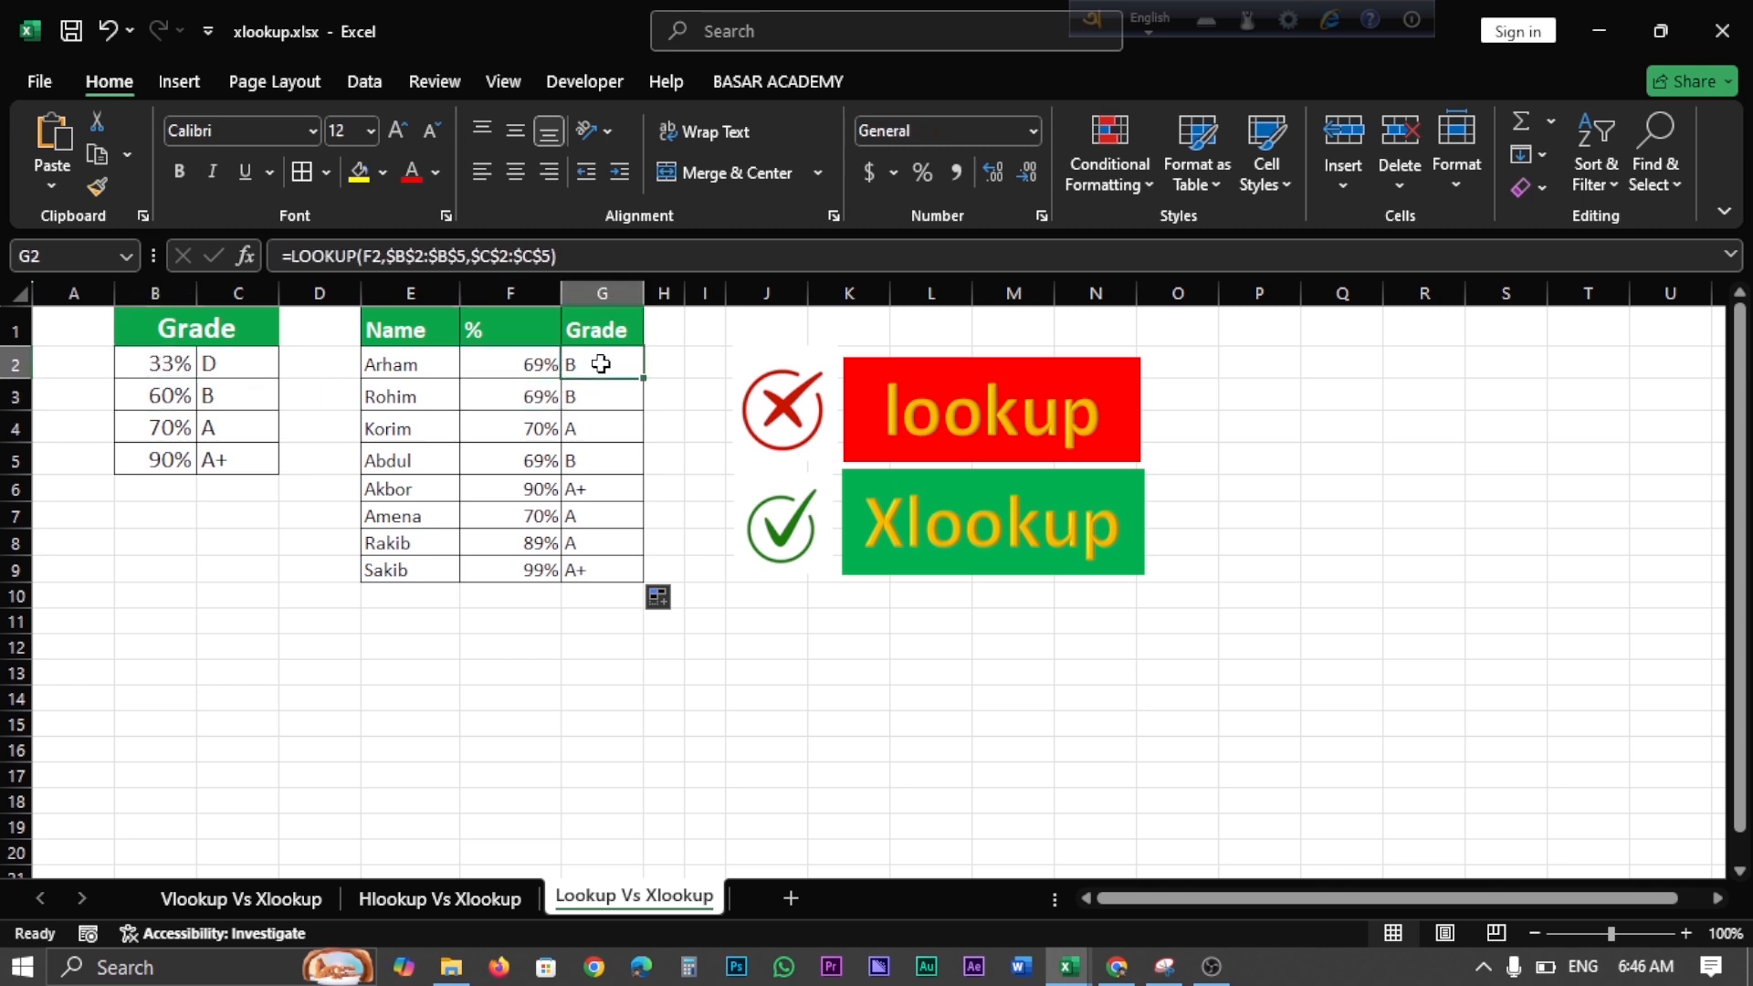
Copy the Grade column G1:G9 into a widened column H and clear the pasted formulas in H2:H9.
{"action": "left_click_drag", "start_coordinate": [601, 365], "coordinate": [603, 568]}
{"action": "left_click_drag", "start_coordinate": [604, 328], "coordinate": [619, 566]}
{"action": "key", "text": "ctrl+c"}
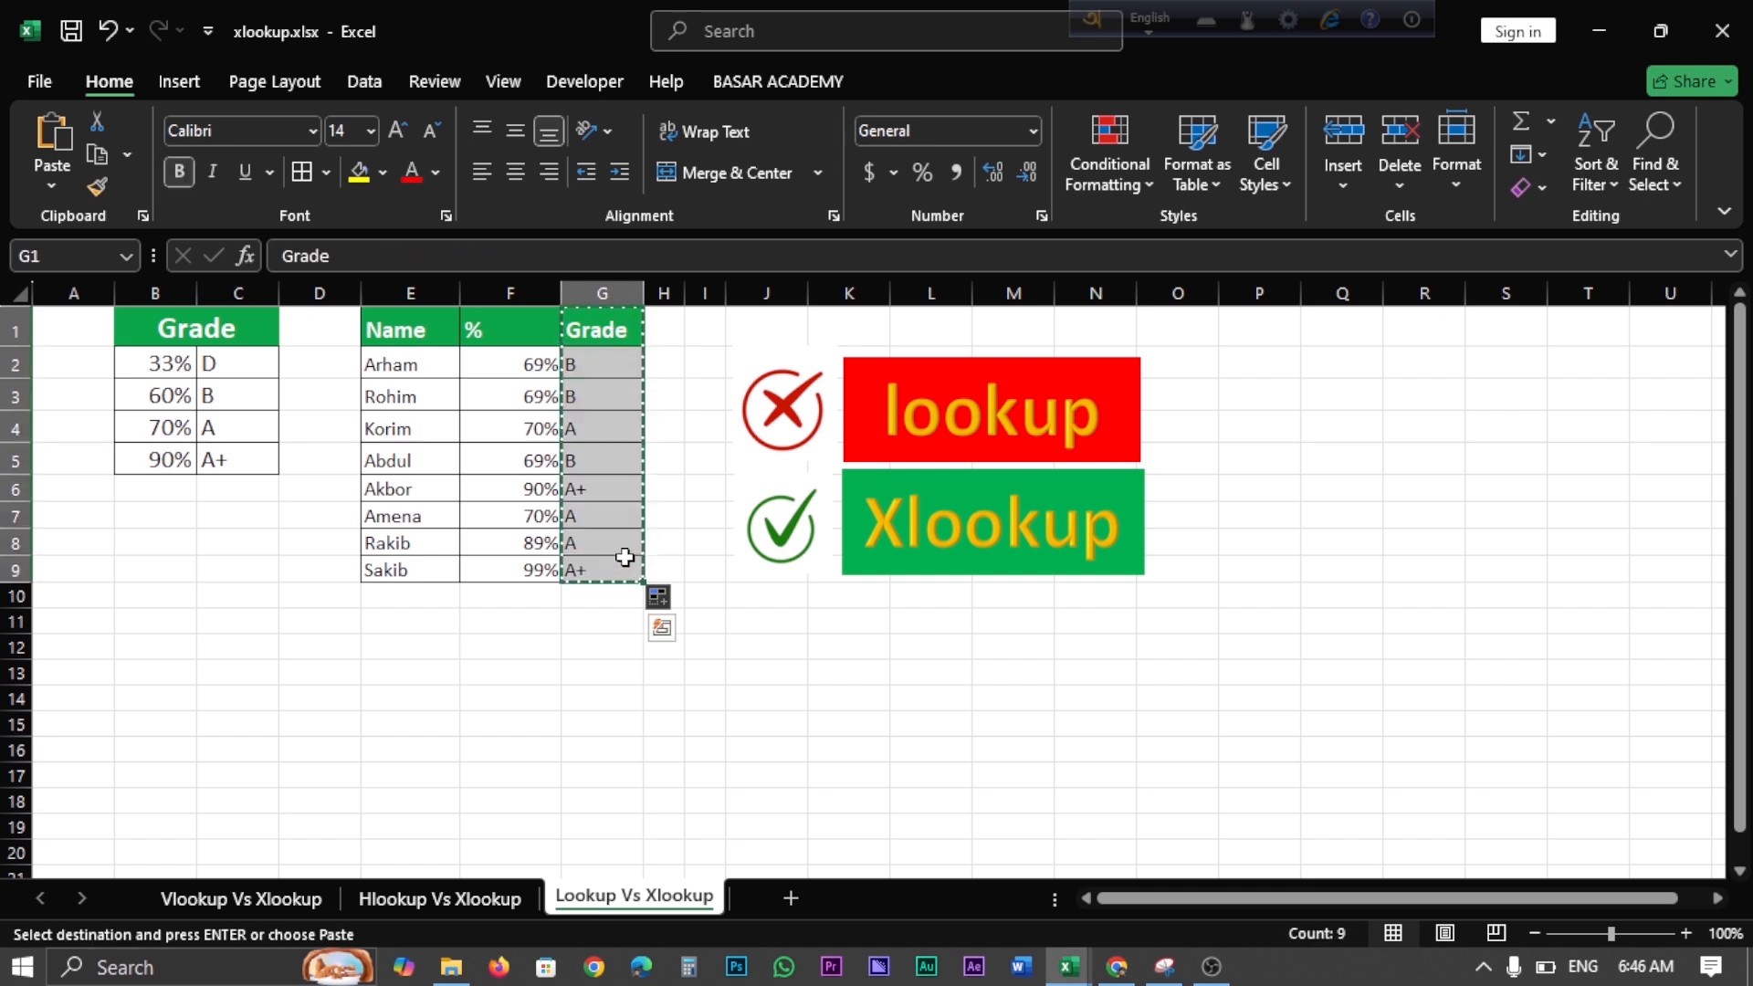
{"action": "left_click", "coordinate": [678, 337]}
{"action": "key", "text": "ctrl+v"}
{"action": "left_click_drag", "start_coordinate": [685, 293], "coordinate": [754, 293]}
{"action": "left_click_drag", "start_coordinate": [701, 364], "coordinate": [704, 565]}
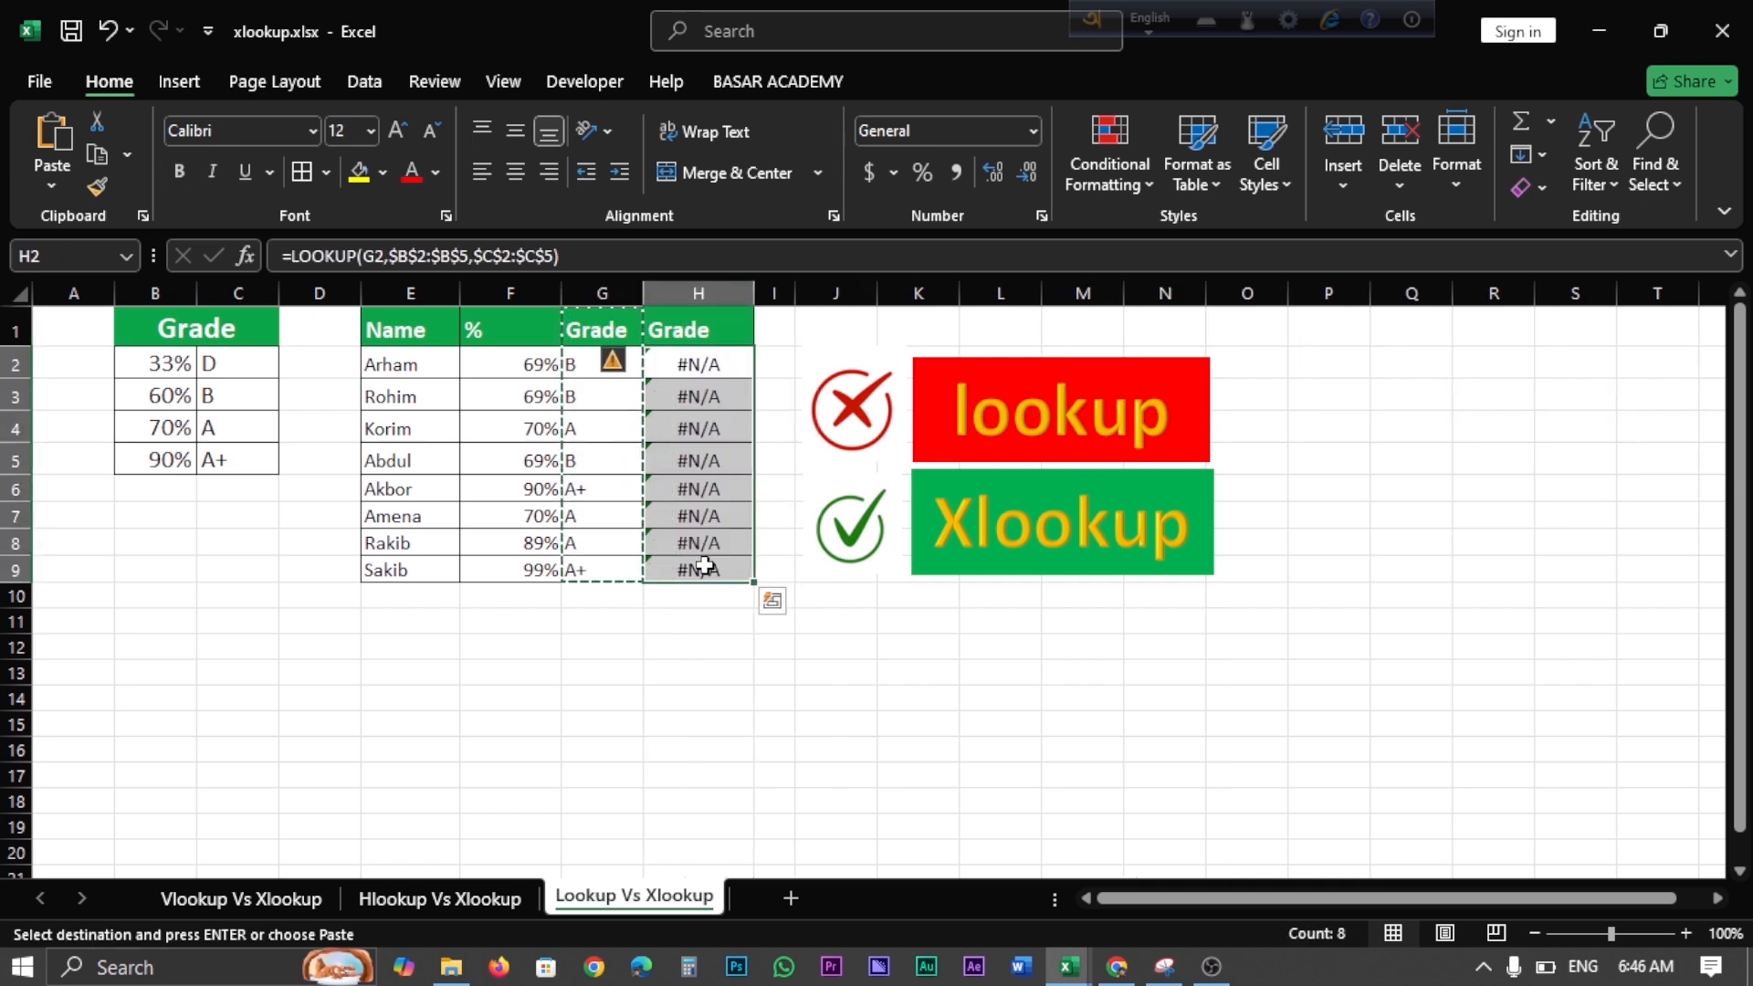
{"action": "key", "text": "Delete"}
Start an XLOOKUP formula in H2 with lookup value F2, lookup array $B$2:$B$5 and return array $C$2:$C$5.
{"action": "left_click", "coordinate": [696, 373]}
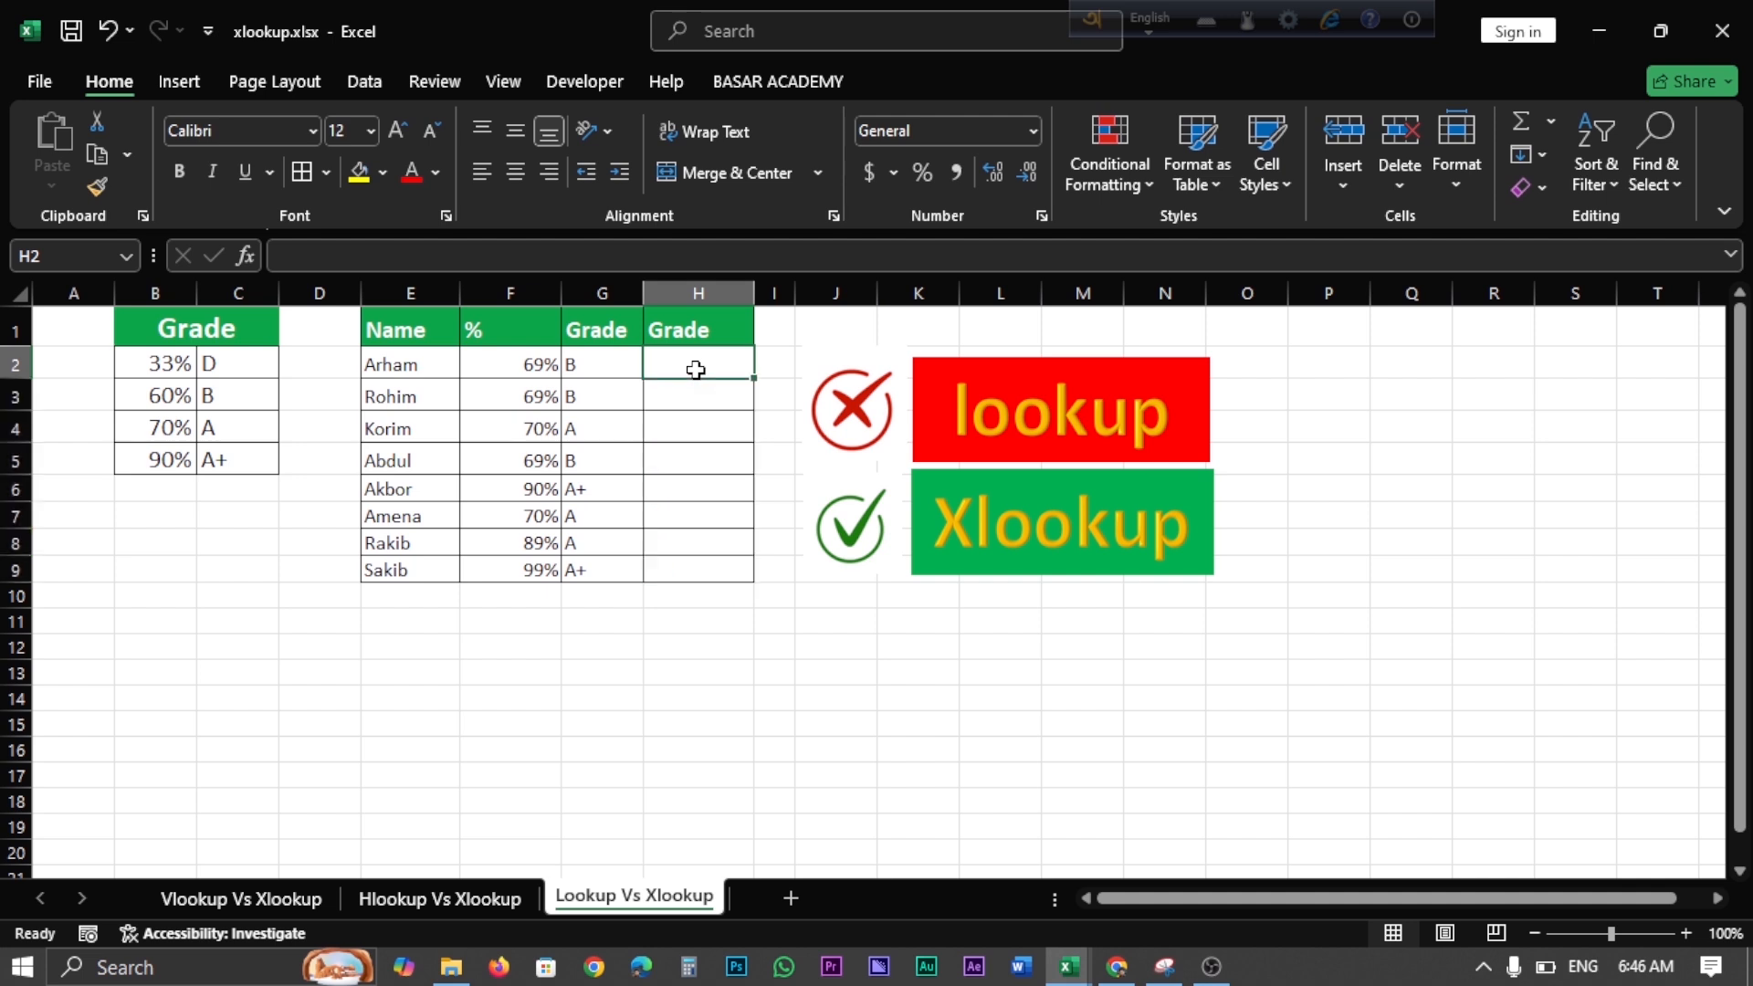
{"action": "type", "text": "=xl"}
{"action": "key", "text": "Tab"}
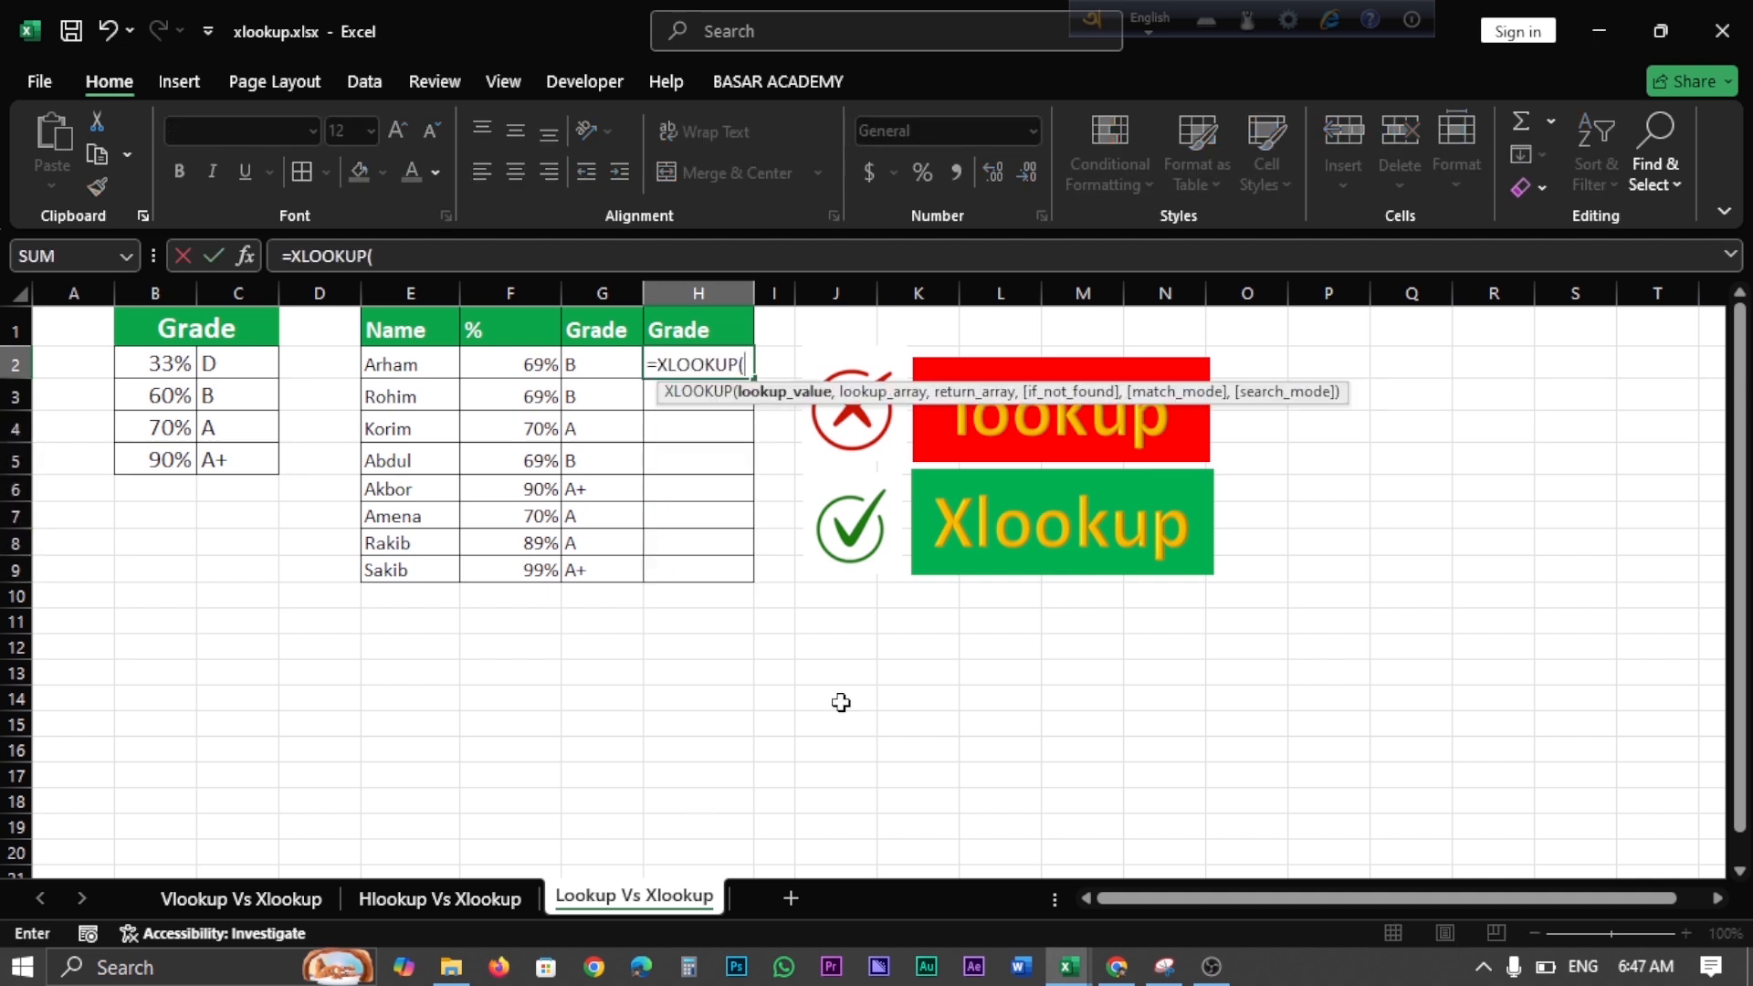
{"action": "left_click", "coordinate": [507, 362]}
{"action": "type", "text": ","}
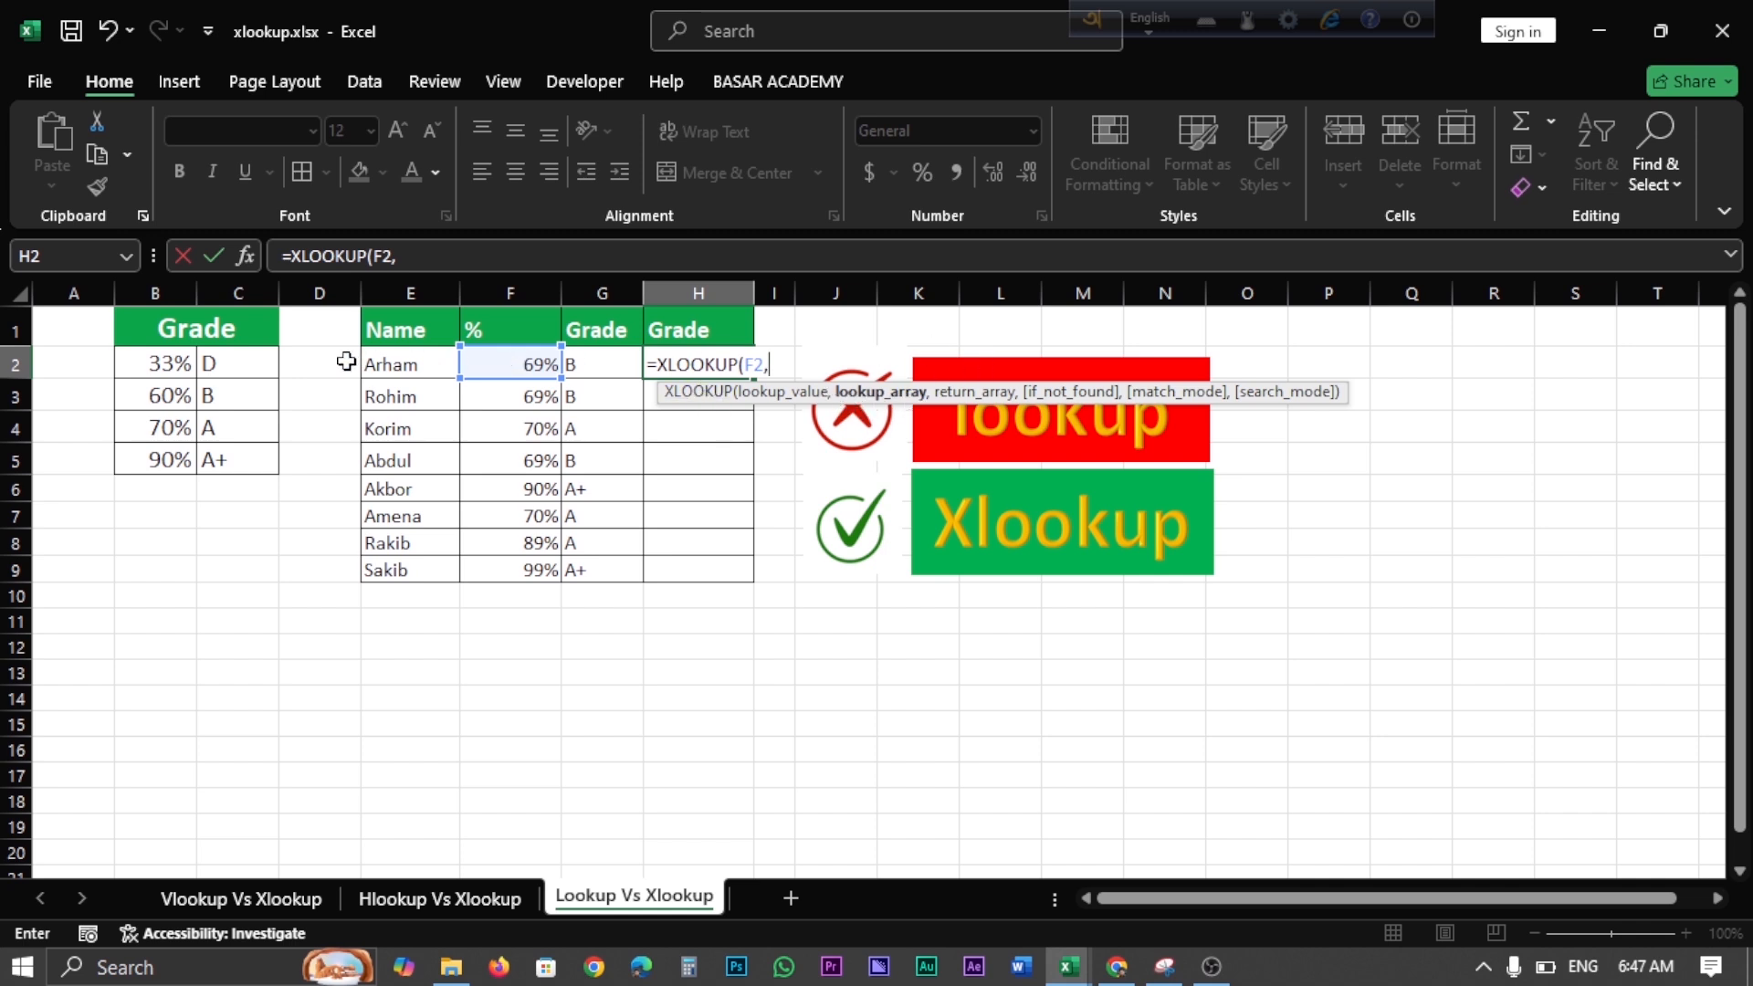
{"action": "left_click_drag", "start_coordinate": [171, 363], "coordinate": [166, 458]}
{"action": "key", "text": "F4"}
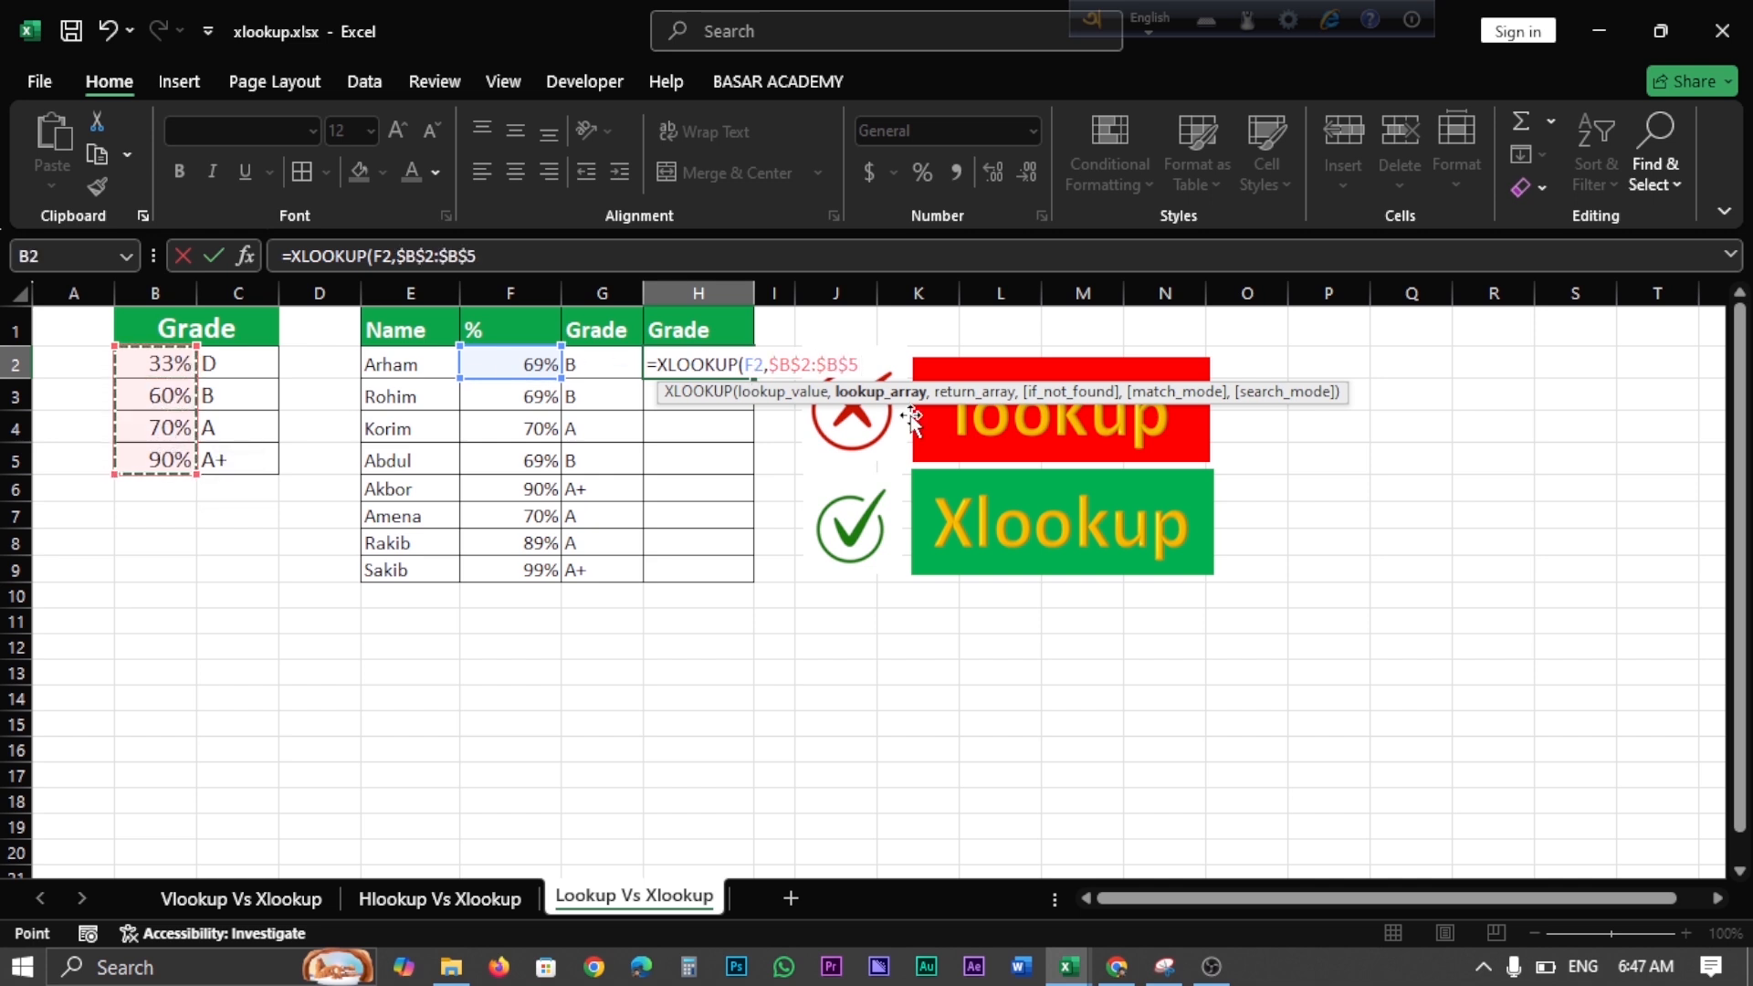
{"action": "type", "text": ","}
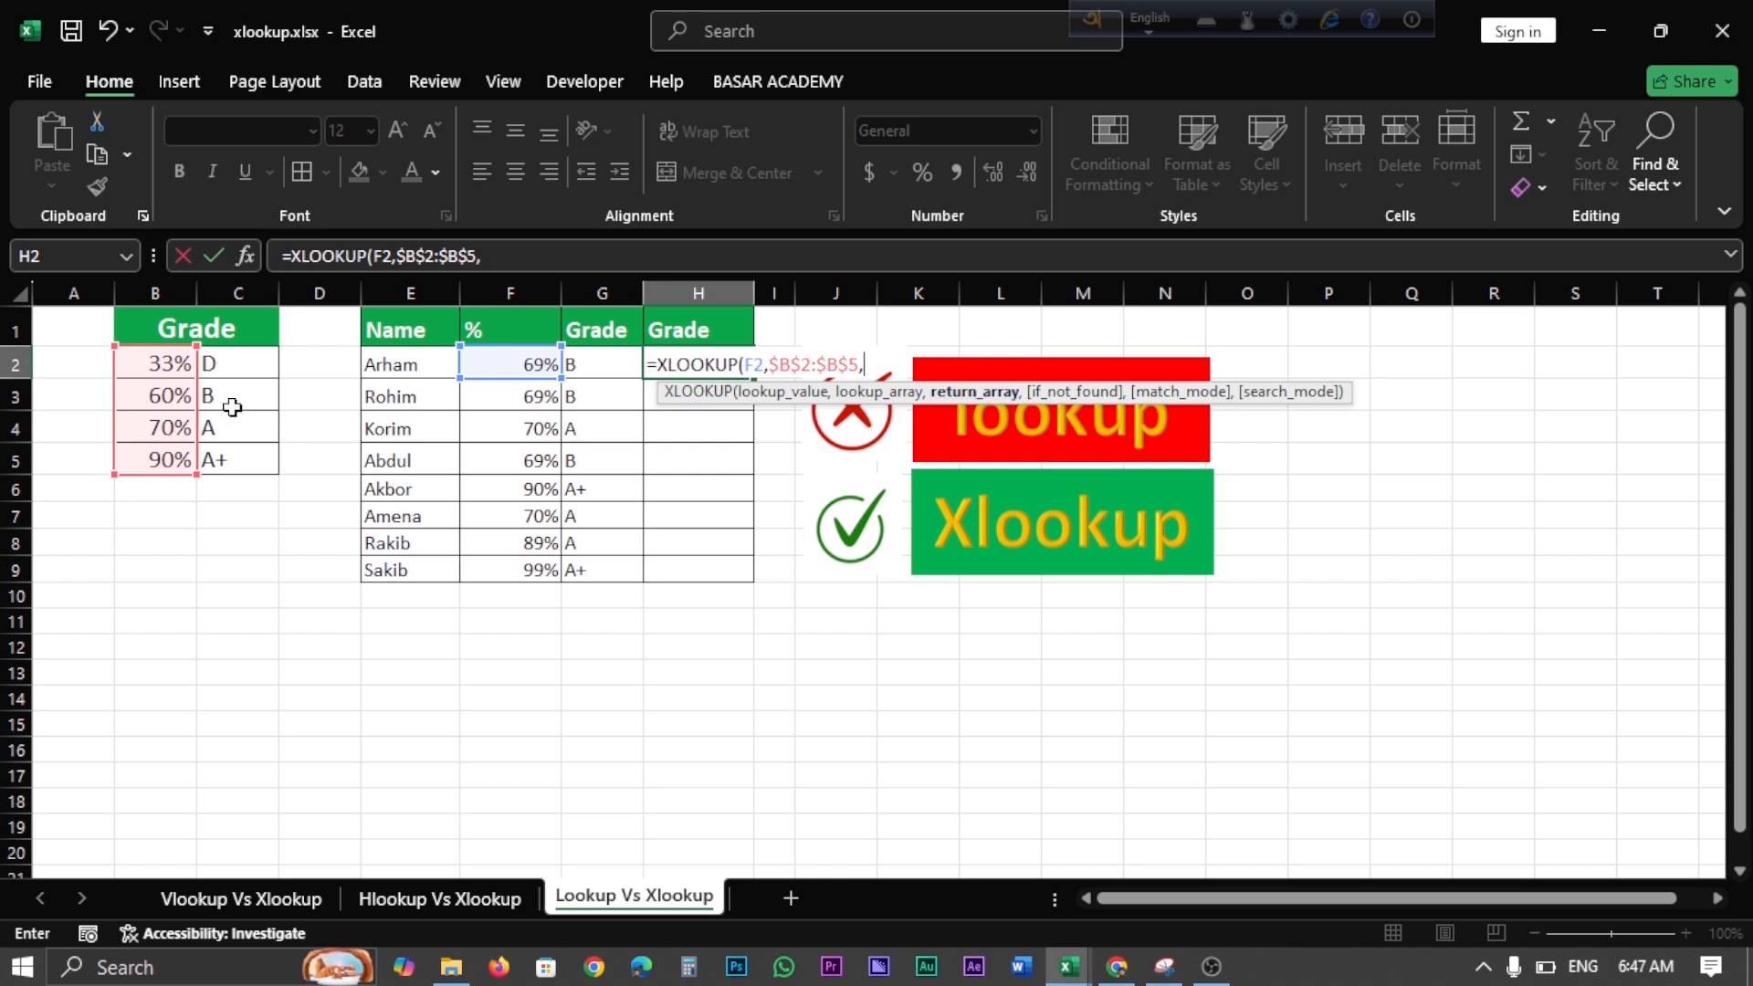
{"action": "left_click_drag", "start_coordinate": [228, 354], "coordinate": [226, 456]}
{"action": "key", "text": "F4"}
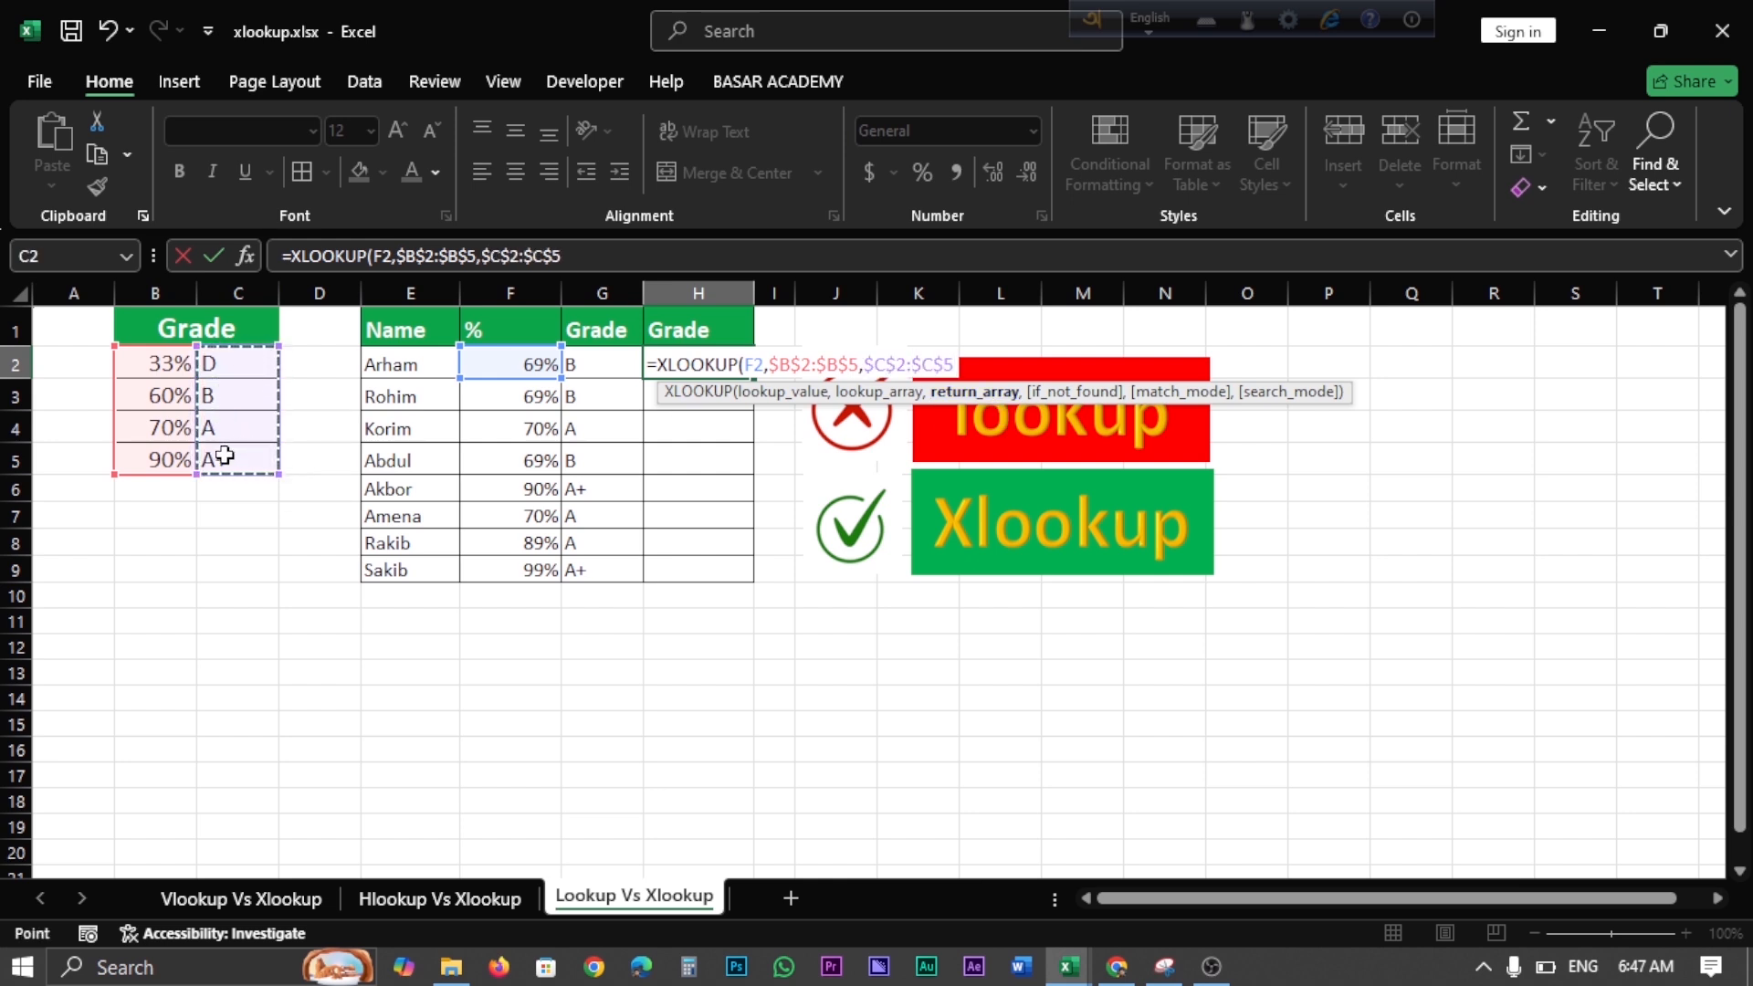
Remove the return array from the H2 formula and reselect it as the absolute range $C$2:$C$5.
{"action": "key", "text": "BackSpace"}
{"action": "key", "text": "BackSpace"}
{"action": "key", "text": "BackSpace"}
{"action": "key", "text": "BackSpace"}
{"action": "key", "text": "BackSpace"}
{"action": "key", "text": "BackSpace"}
{"action": "key", "text": "BackSpace"}
{"action": "key", "text": "BackSpace"}
{"action": "key", "text": "BackSpace"}
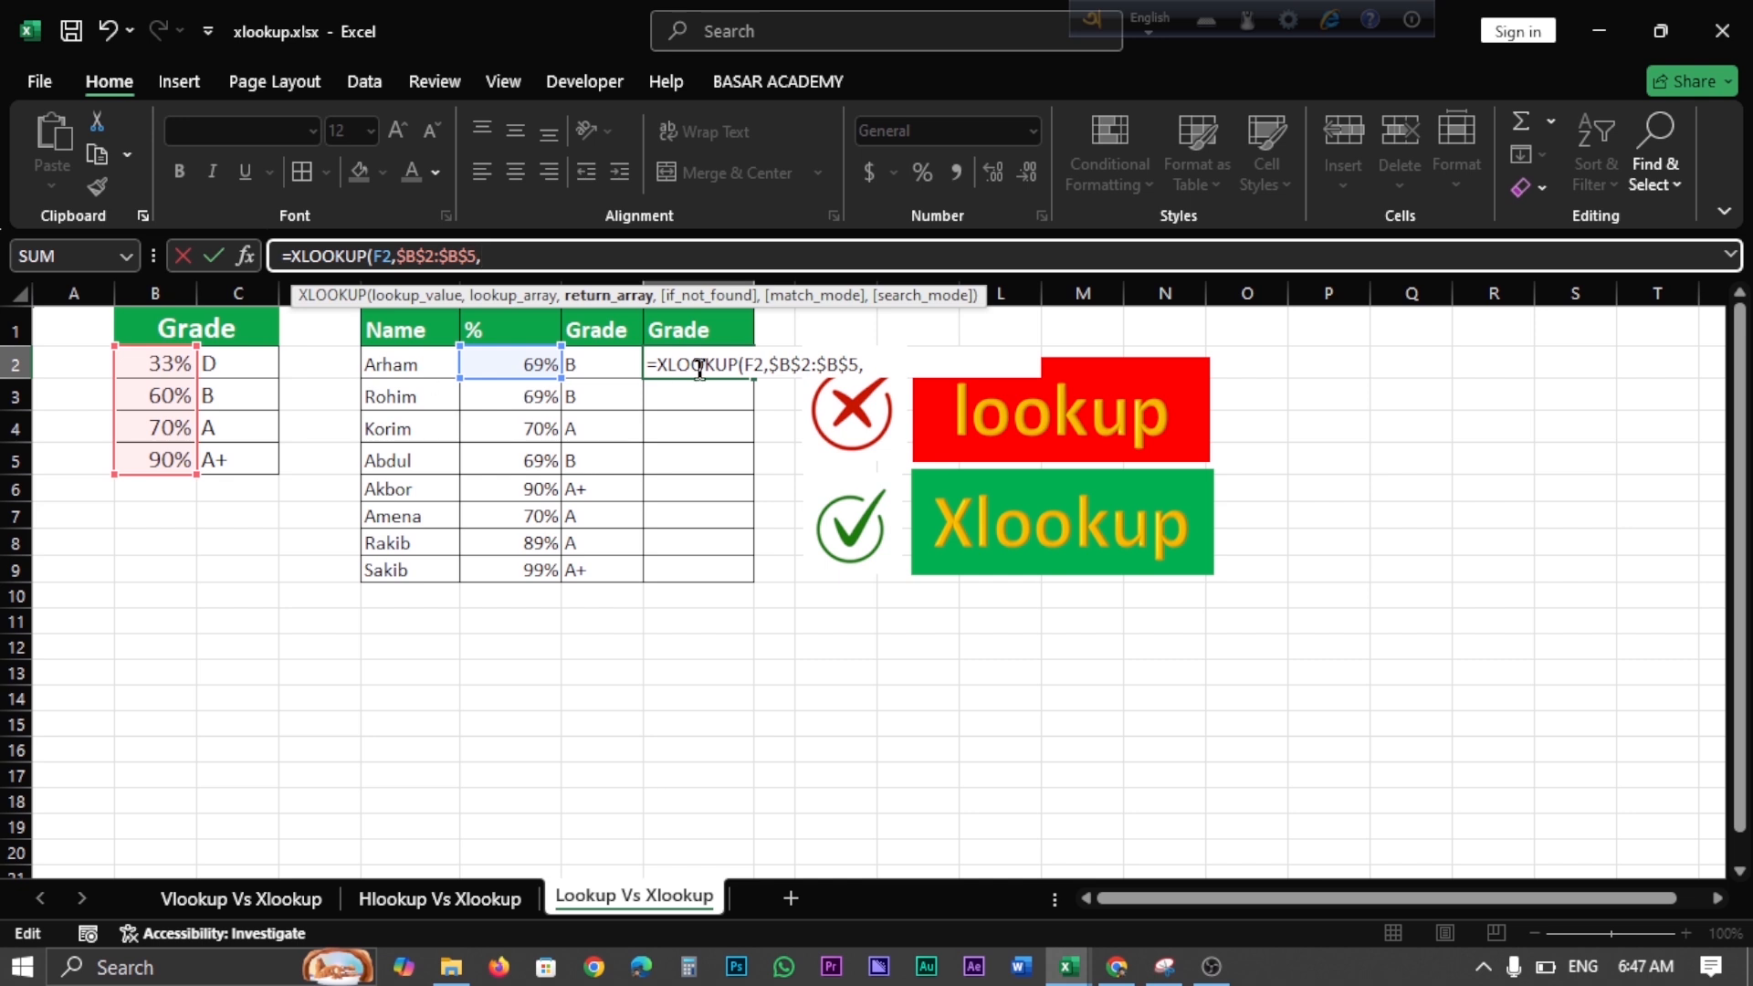
{"action": "left_click_drag", "start_coordinate": [240, 355], "coordinate": [239, 451]}
{"action": "key", "text": "F4"}
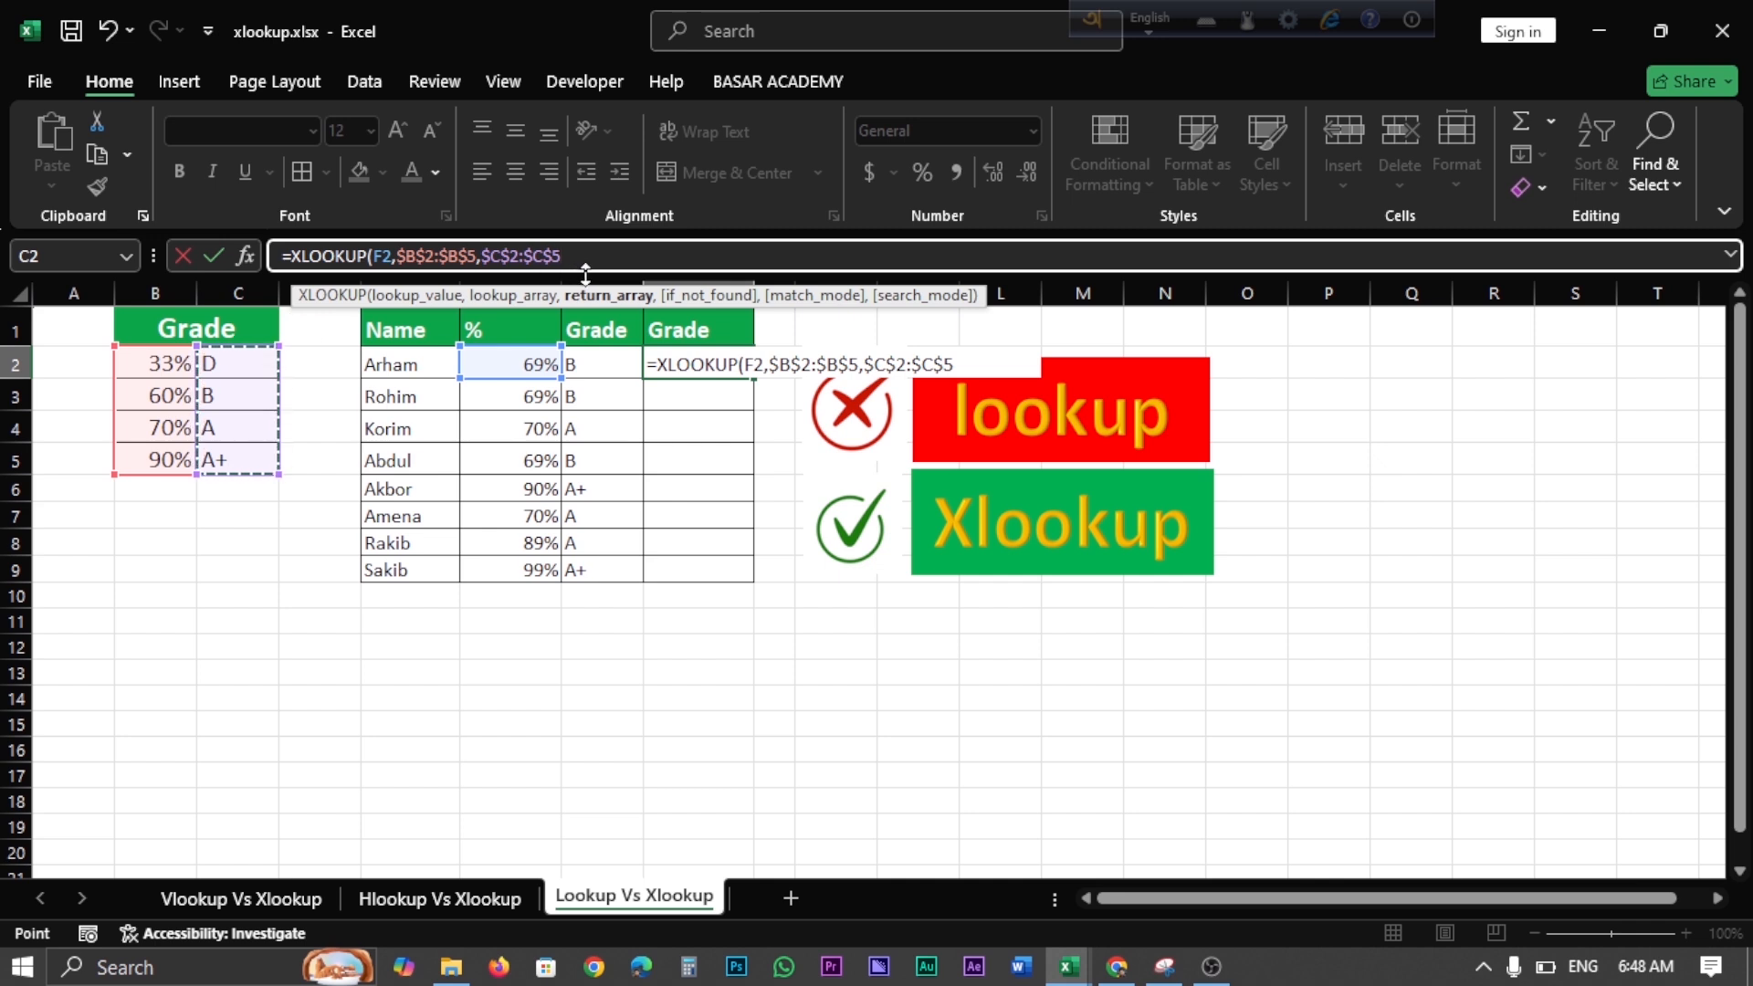
Complete the XLOOKUP formula in H2 with if_not_found 0 and match mode -1, exact match or next smaller item.
{"action": "type", "text": ","}
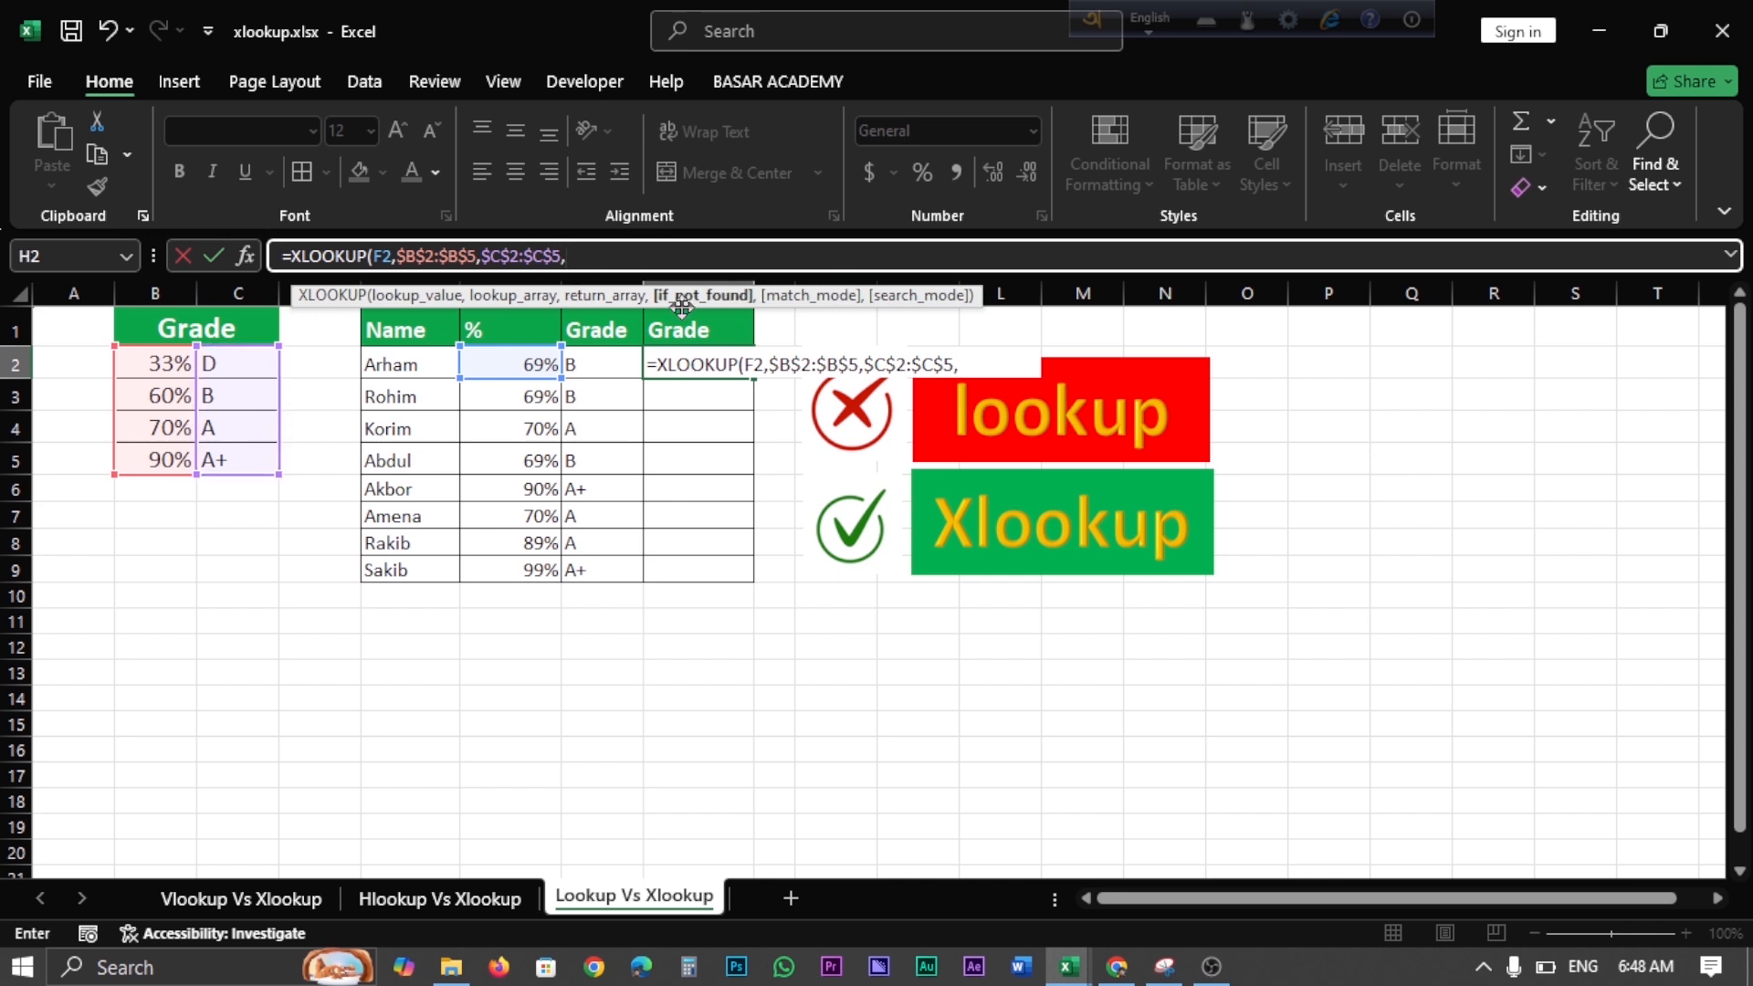
{"action": "type", "text": "0,"}
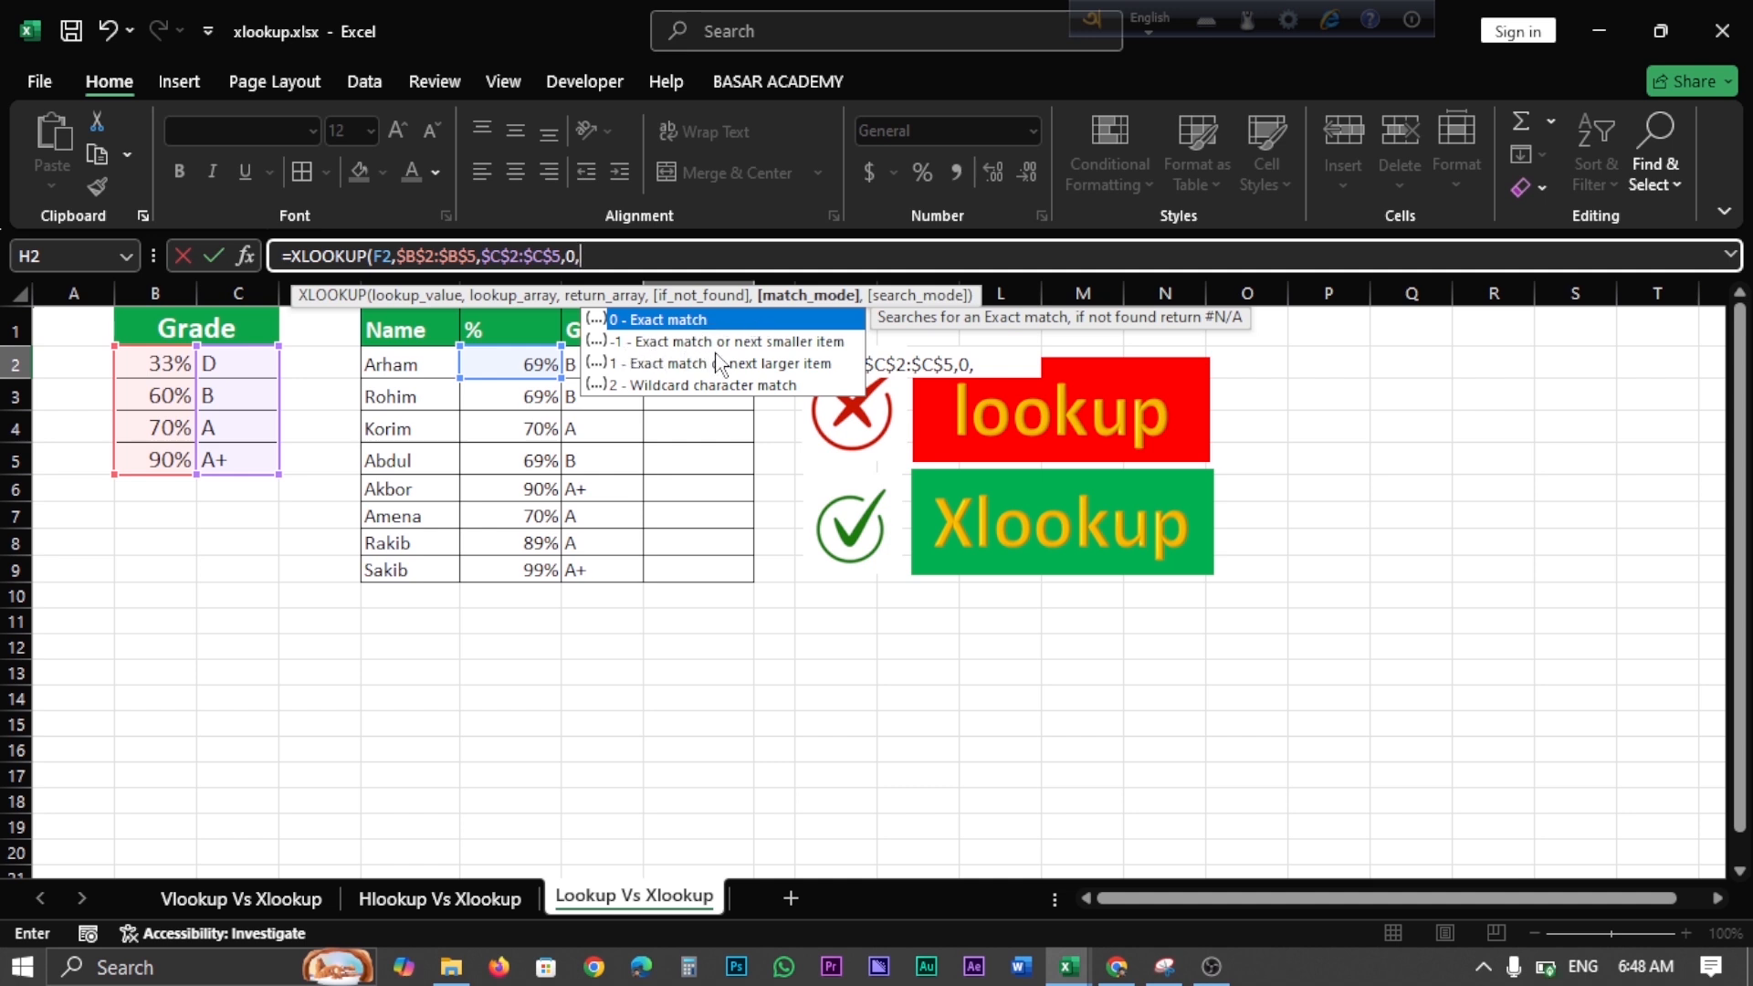
{"action": "left_click", "coordinate": [696, 343]}
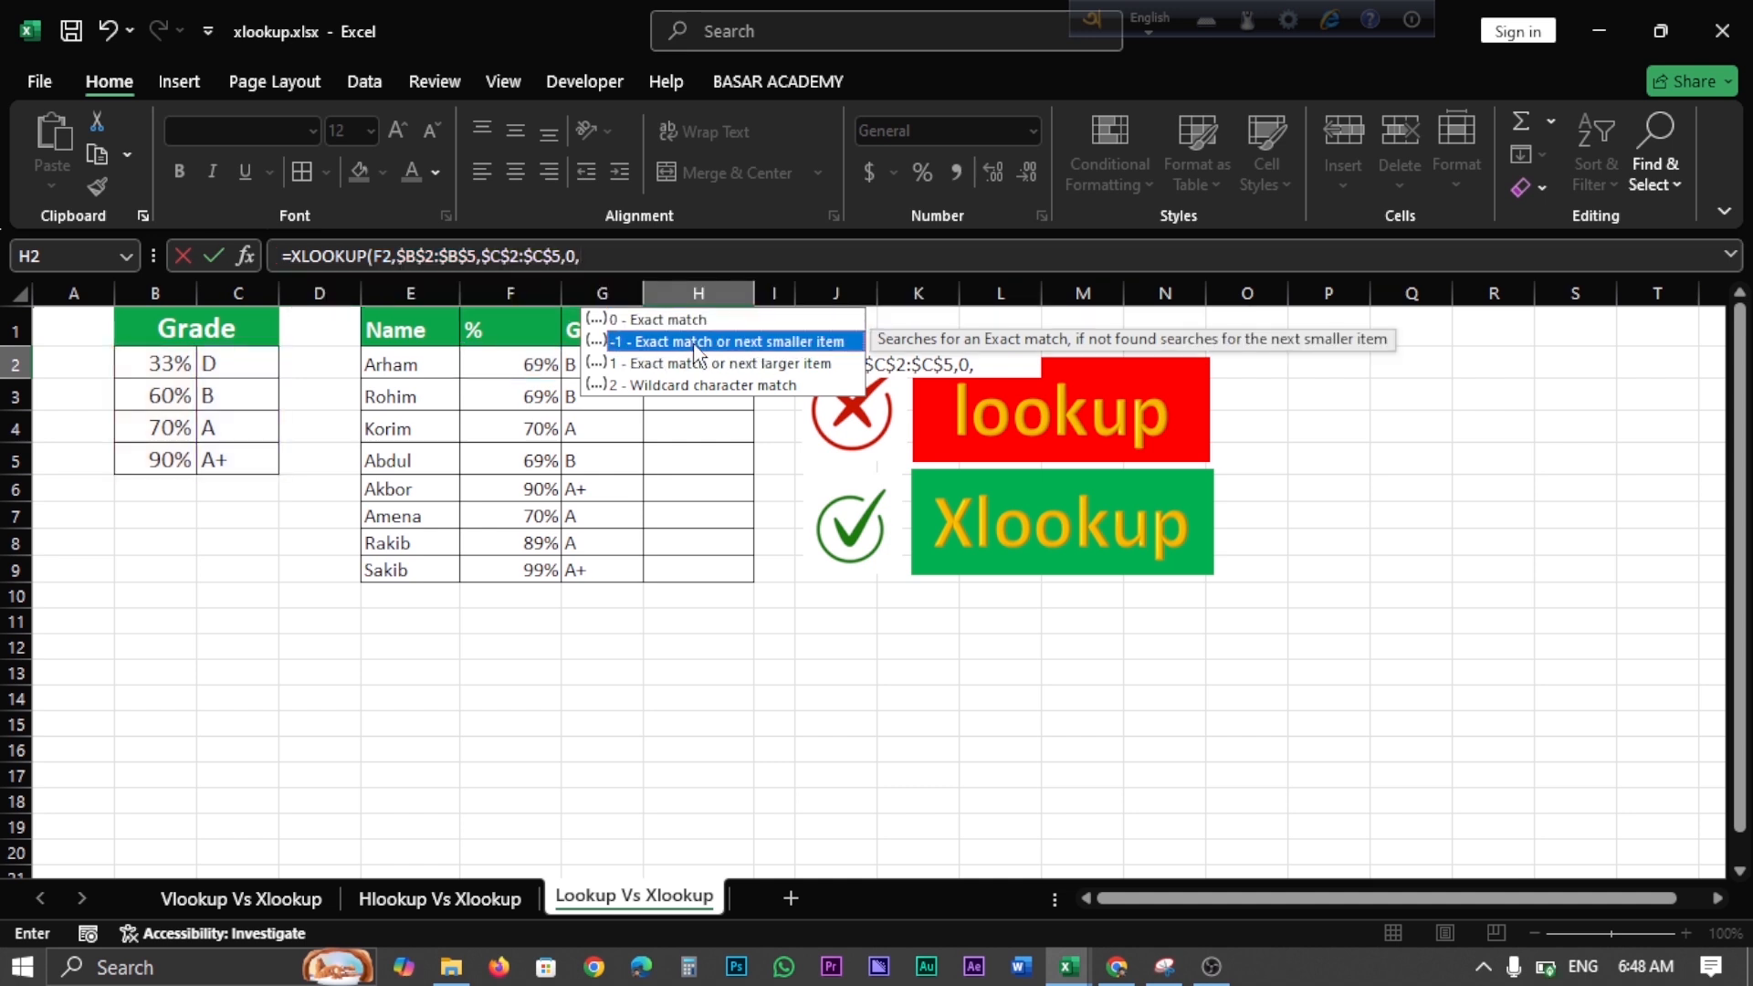
{"action": "double_click", "coordinate": [695, 343]}
{"action": "key", "text": "ctrl+Return"}
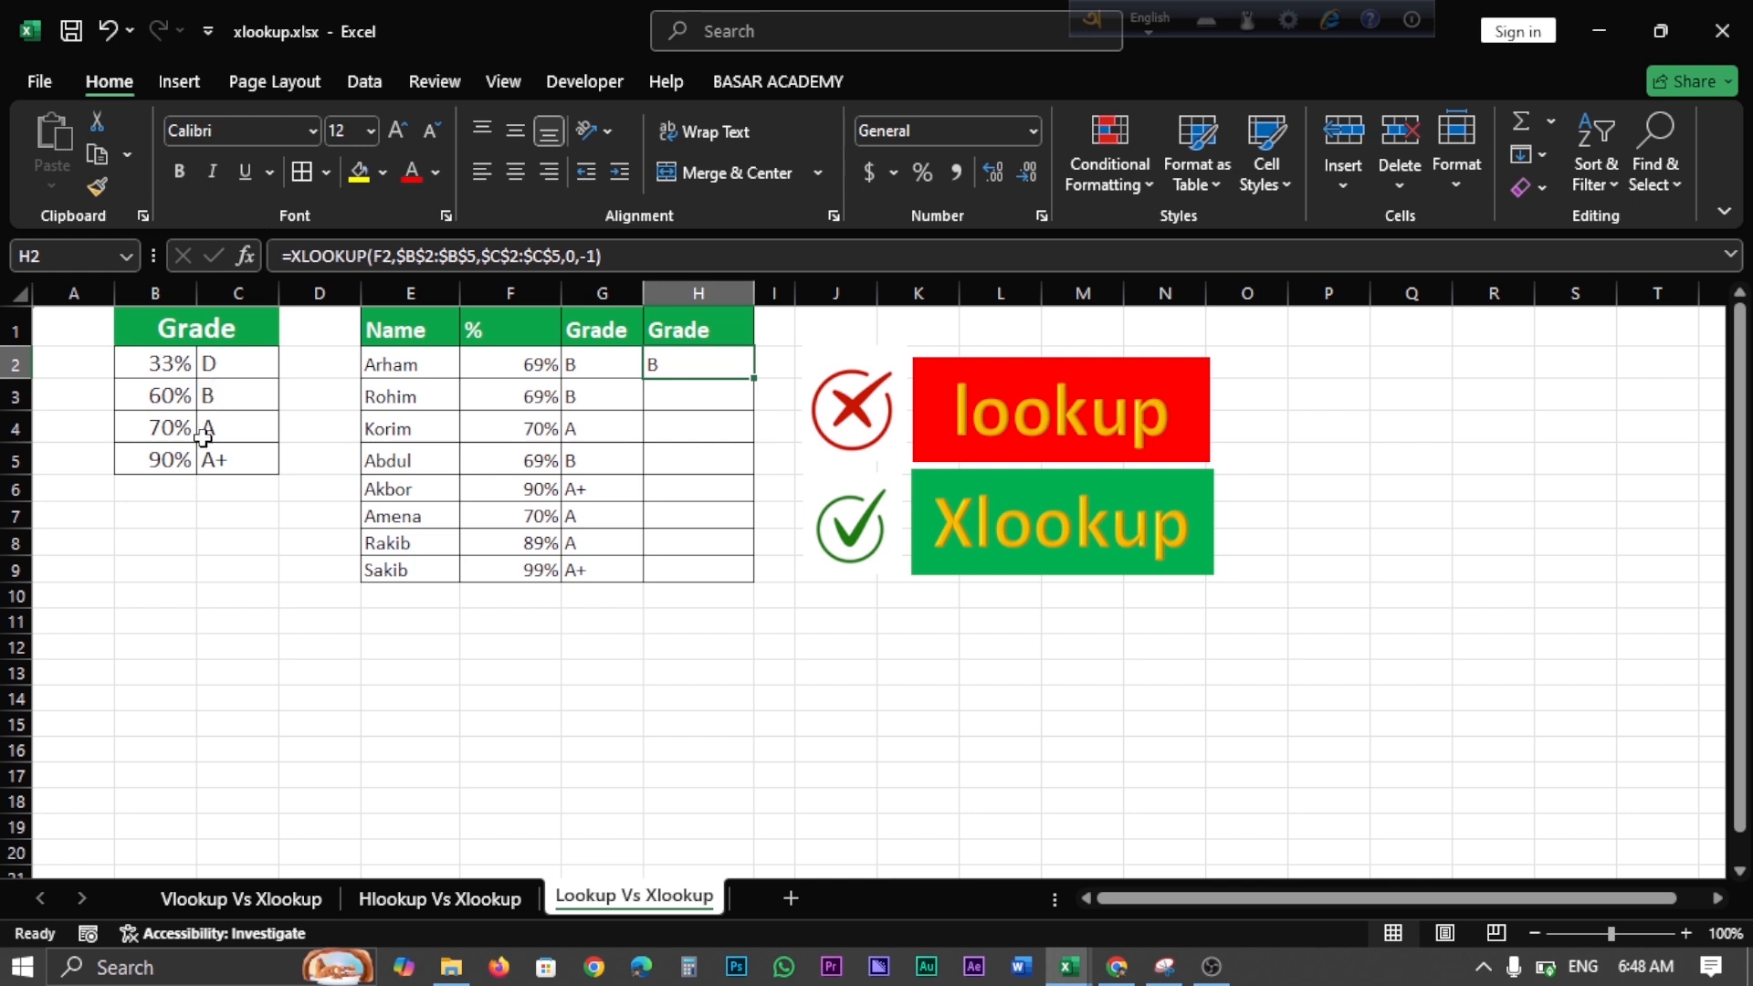
Set the percentage in F2 to 70% to test both grade formulas.
{"action": "left_click", "coordinate": [554, 361]}
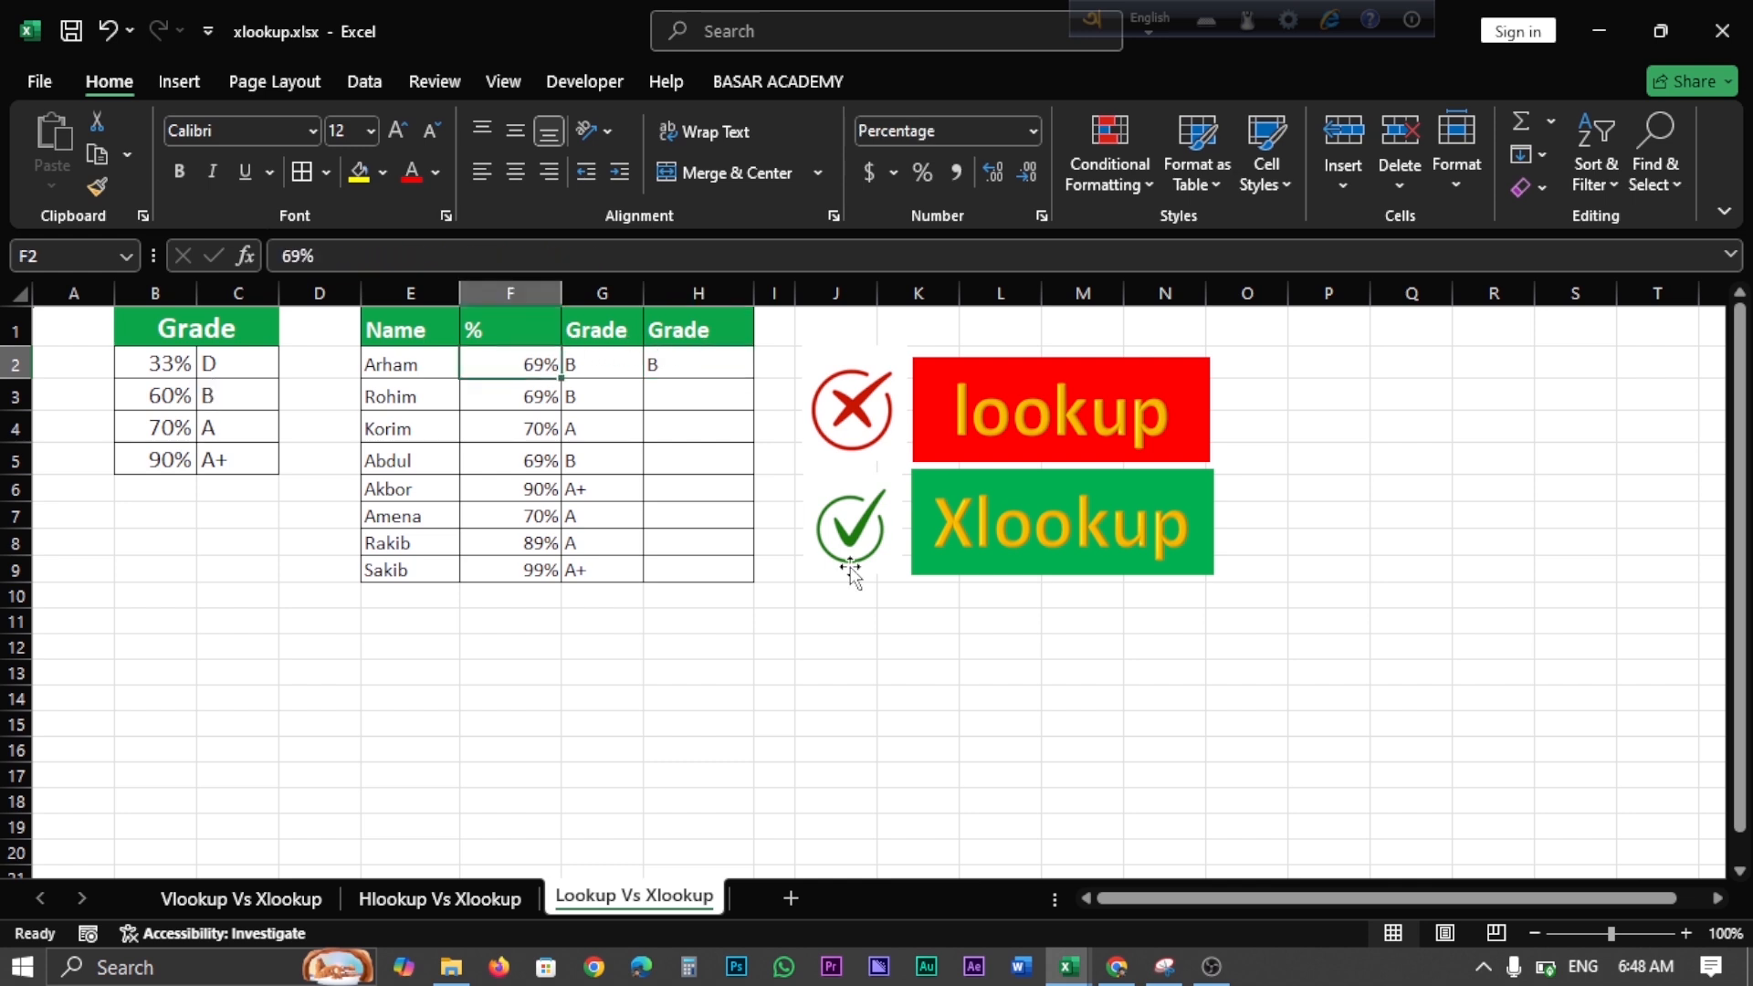
{"action": "type", "text": "70"}
{"action": "key", "text": "Return"}
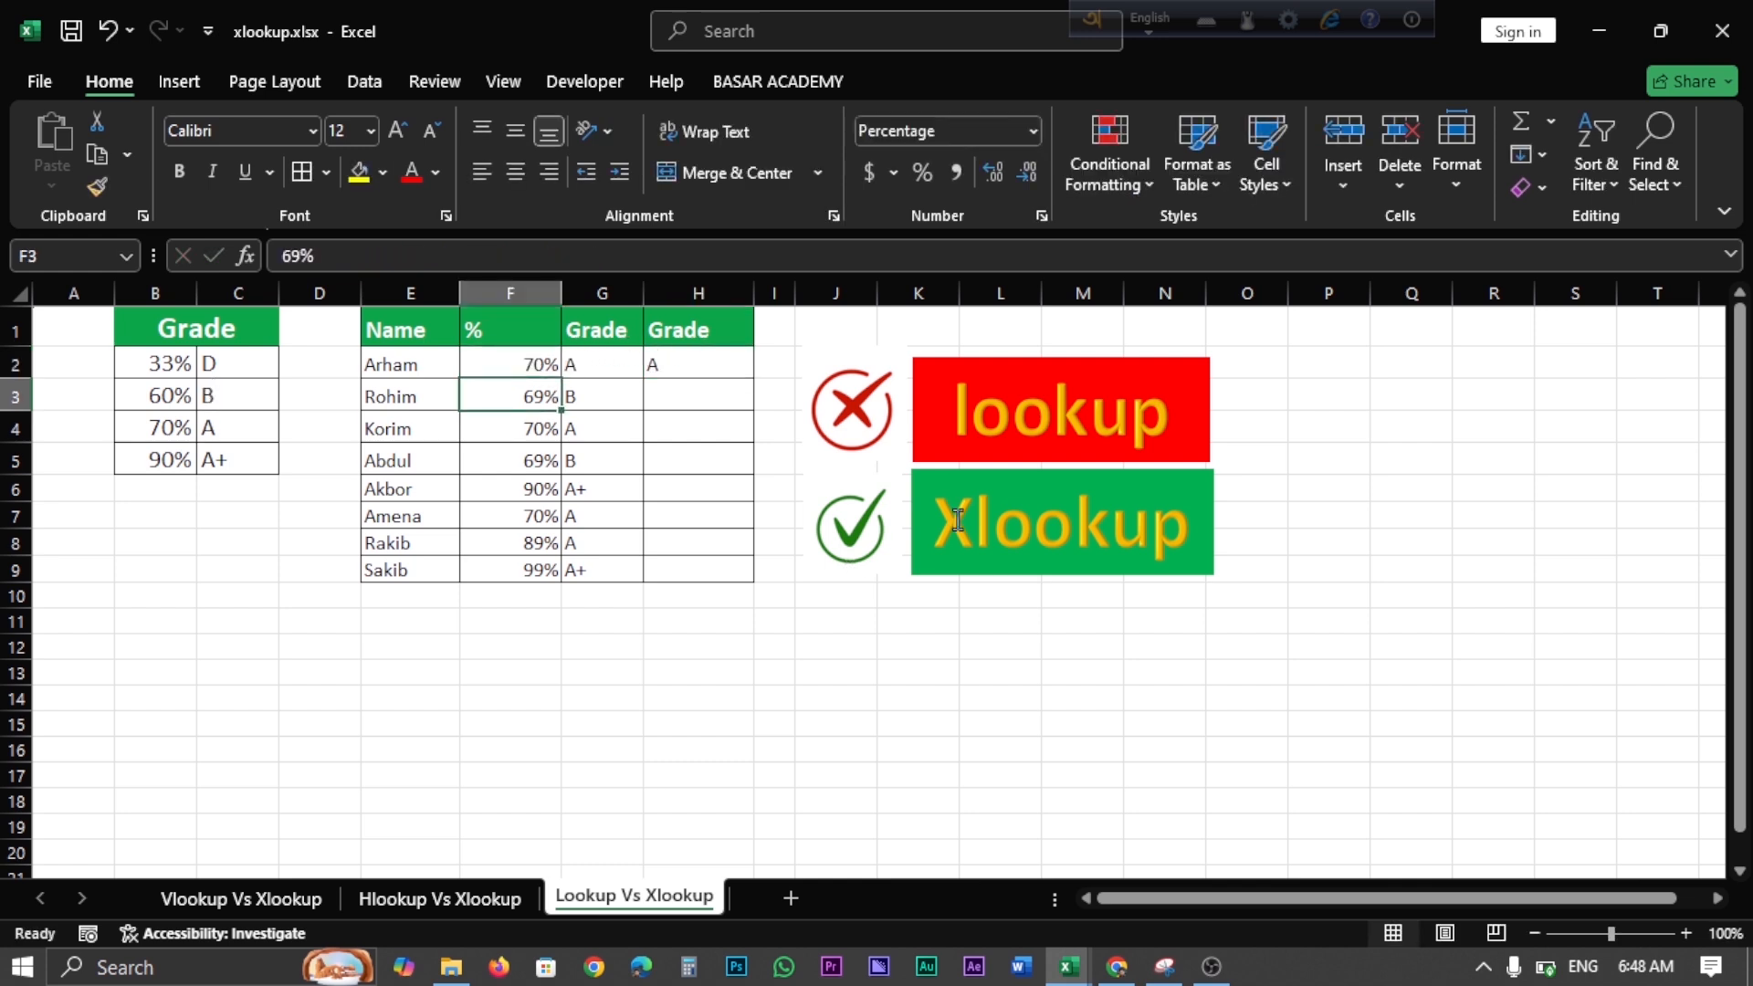
Fill the XLOOKUP formula from H2 down to H9.
{"action": "left_click", "coordinate": [677, 370]}
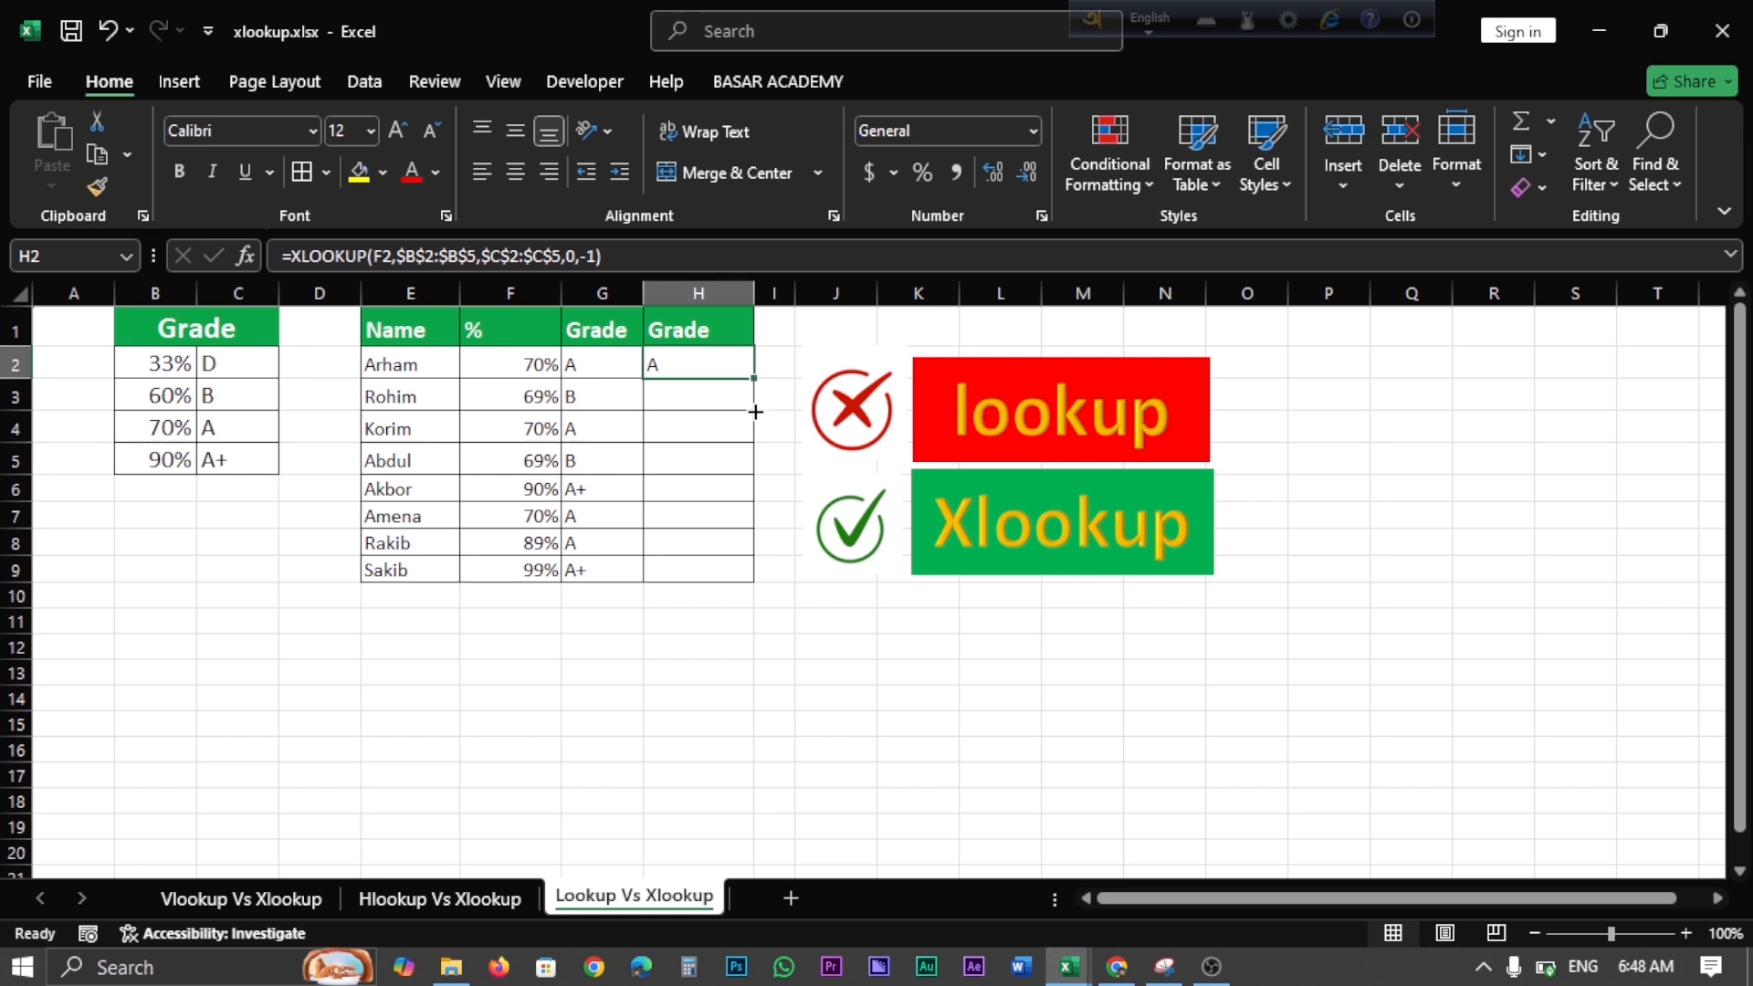
{"action": "left_click_drag", "start_coordinate": [754, 378], "coordinate": [736, 575]}
{"action": "left_click", "coordinate": [712, 419]}
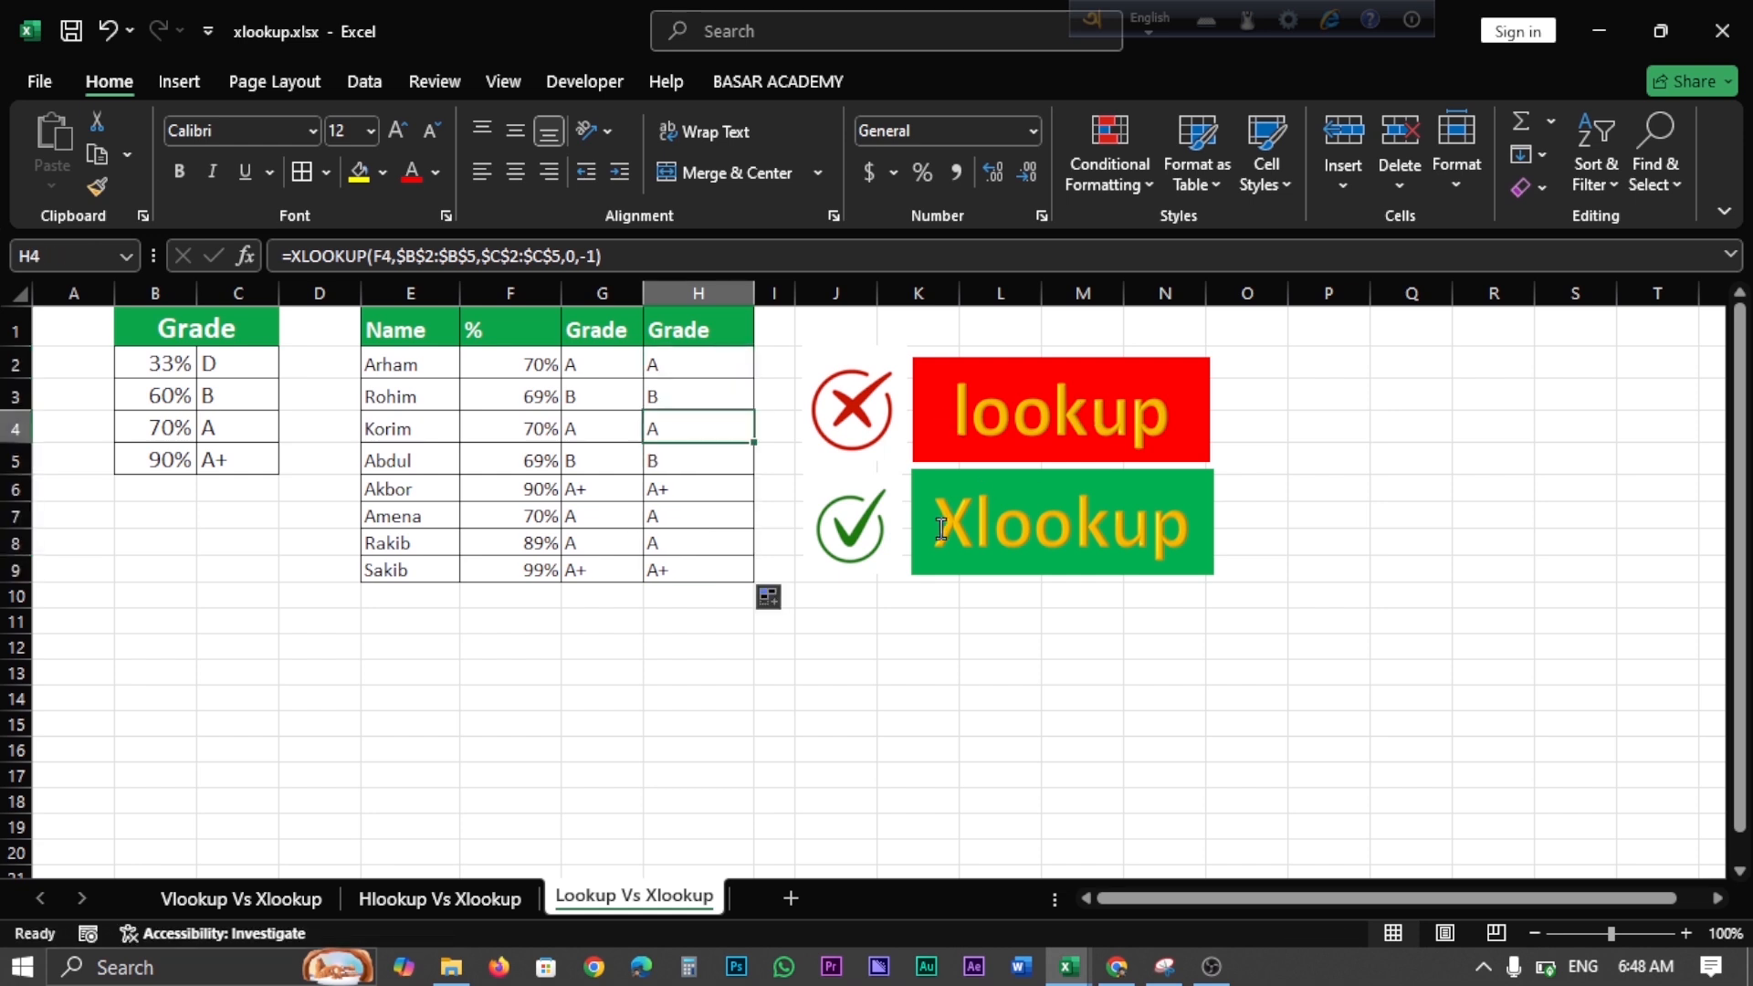
{"action": "left_click", "coordinate": [815, 647]}
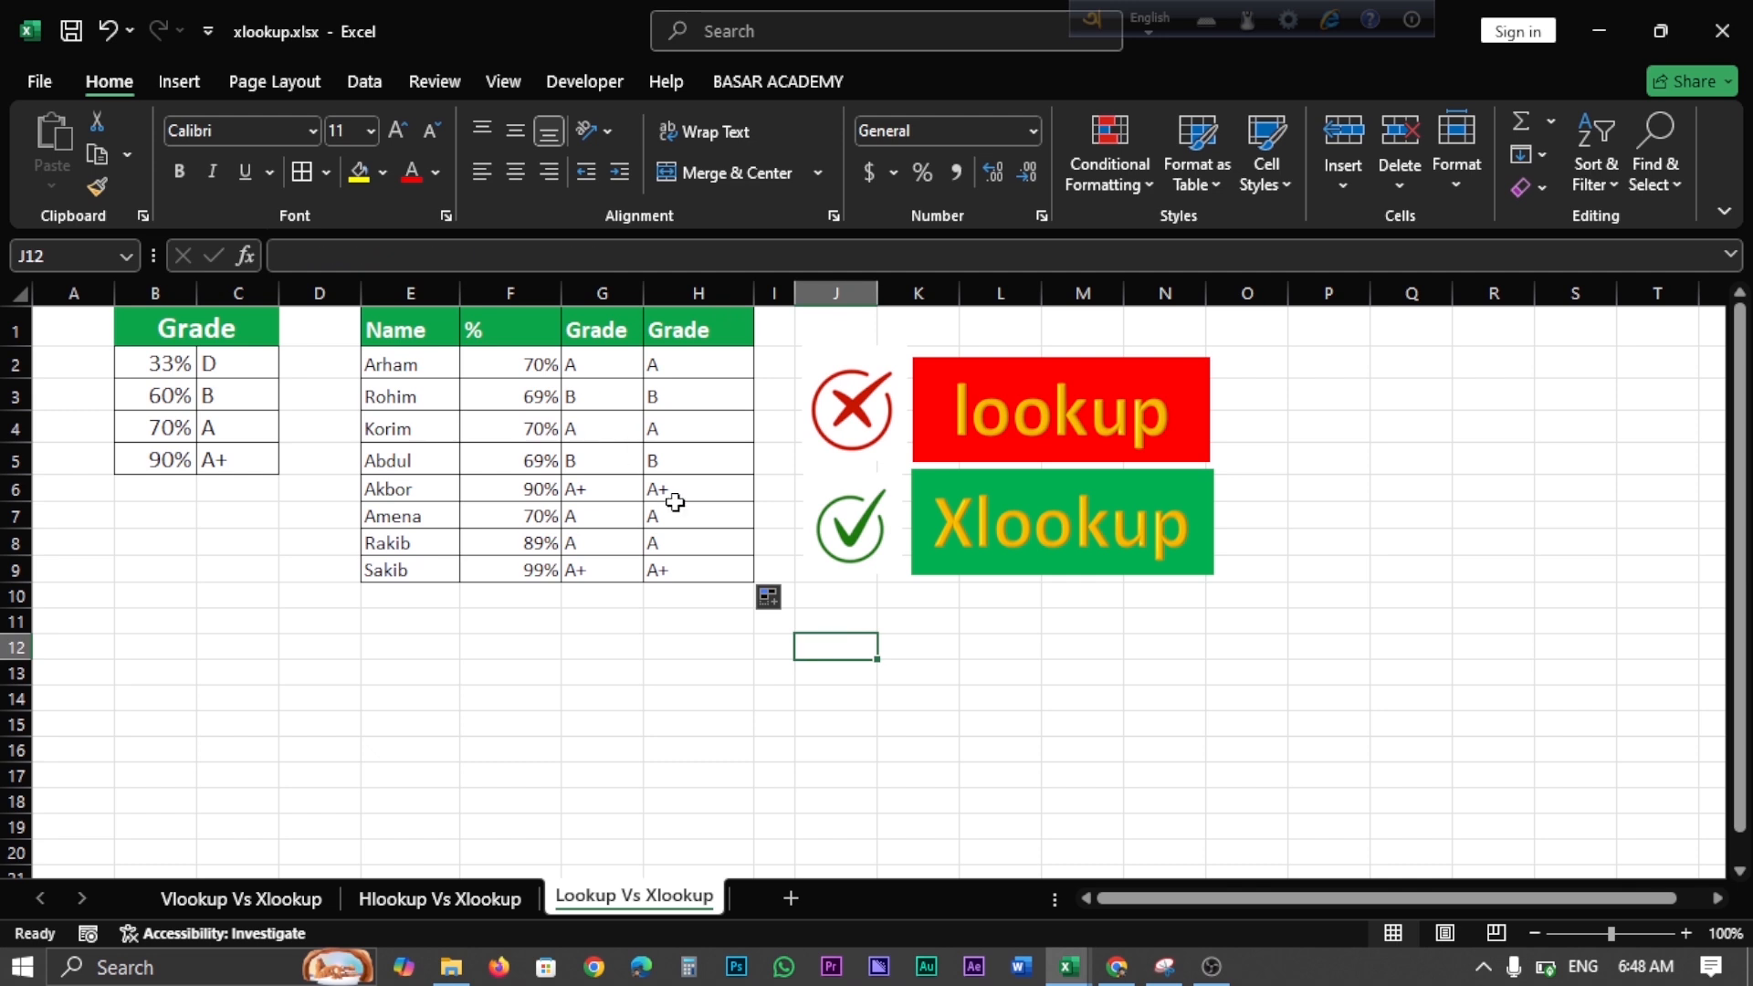
{"action": "left_click", "coordinate": [728, 721]}
{"action": "left_click", "coordinate": [947, 694]}
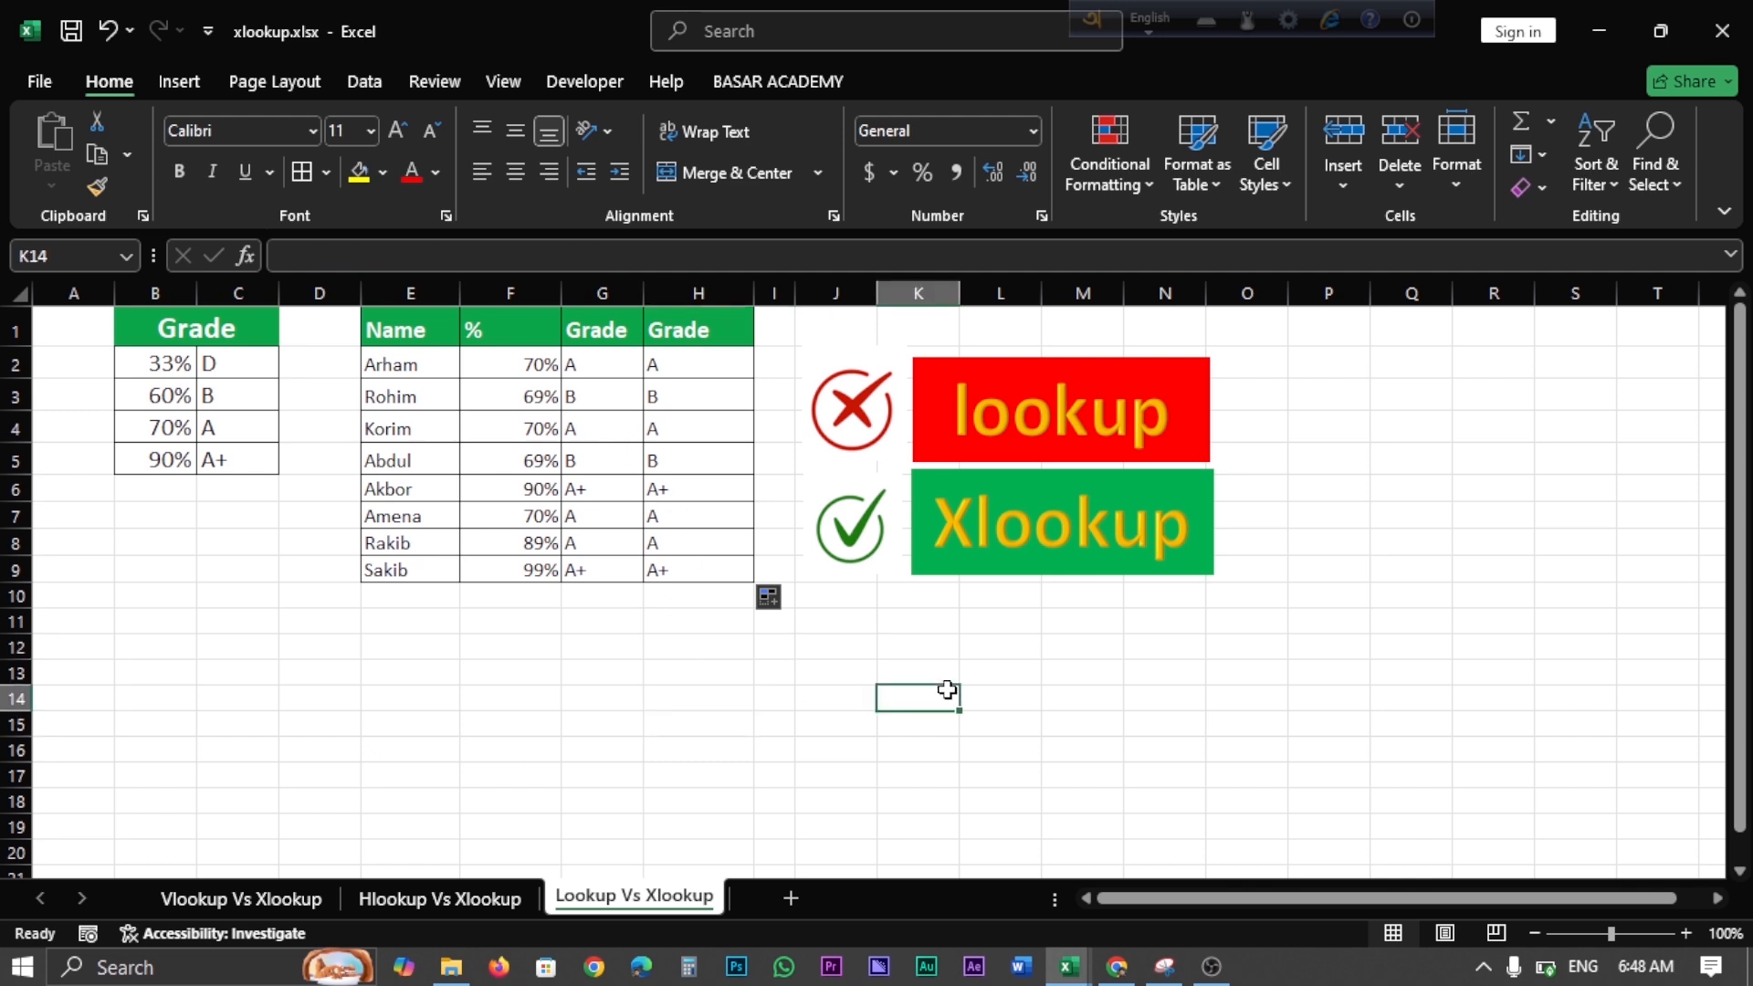